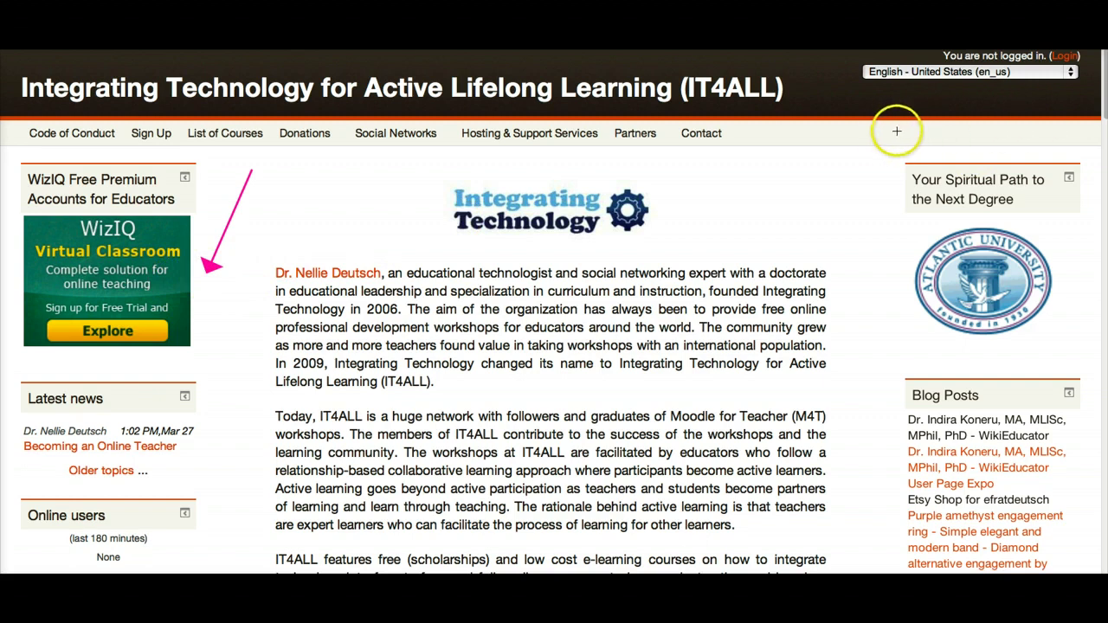
mouse_move(883, 135)
left_mouse_down()
mouse_move(890, 251)
mouse_move(907, 265)
left_mouse_up()
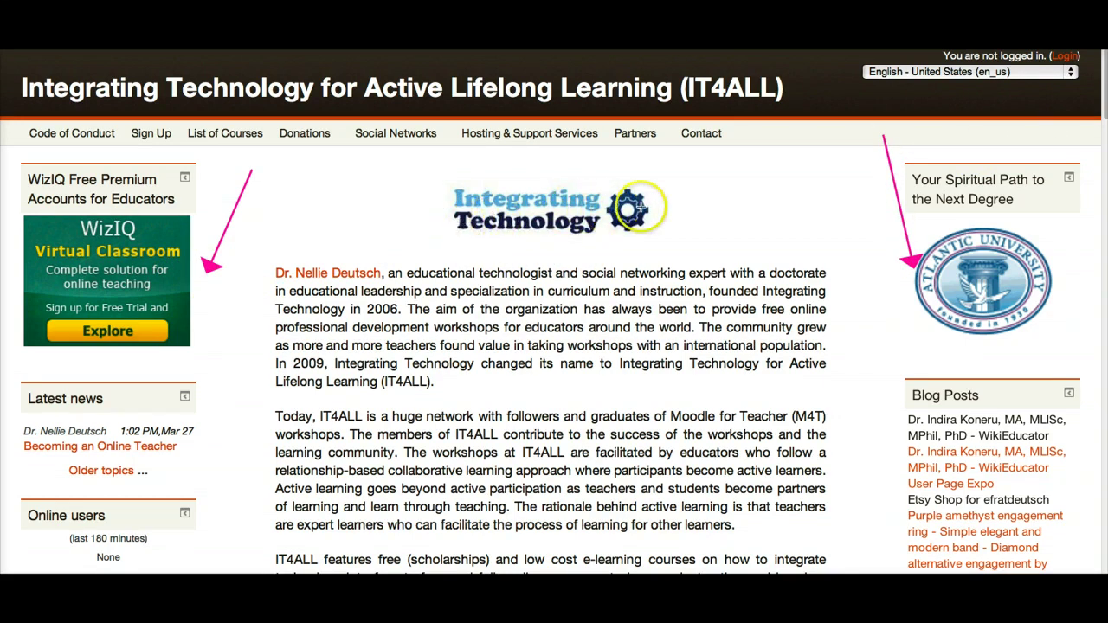
left_click_drag(690, 170, 686, 255)
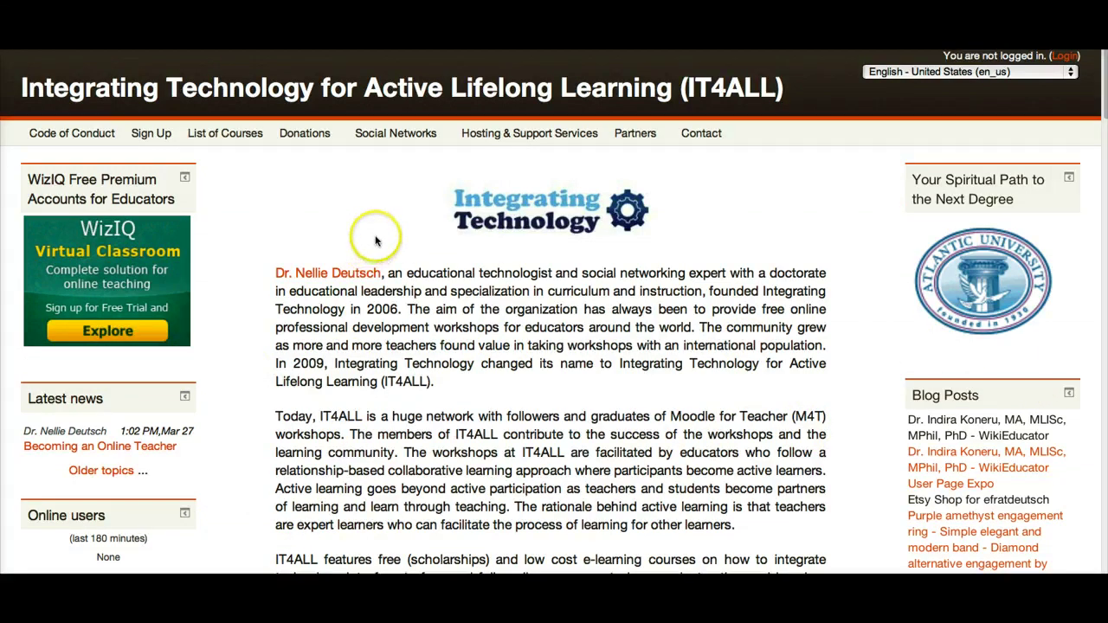
- Look through the IT4ALL home page, including the course chooser and calendar, down to the Upcoming and Current Courses & Events section
scroll(554, 286, "down", 1)
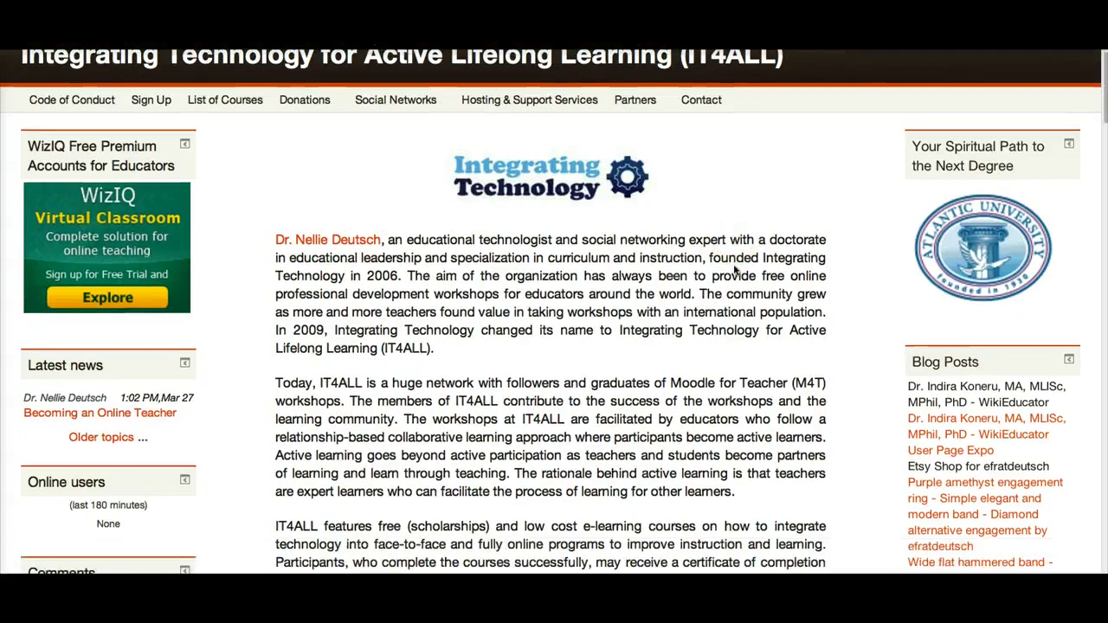
scroll(400, 303, "down", 10)
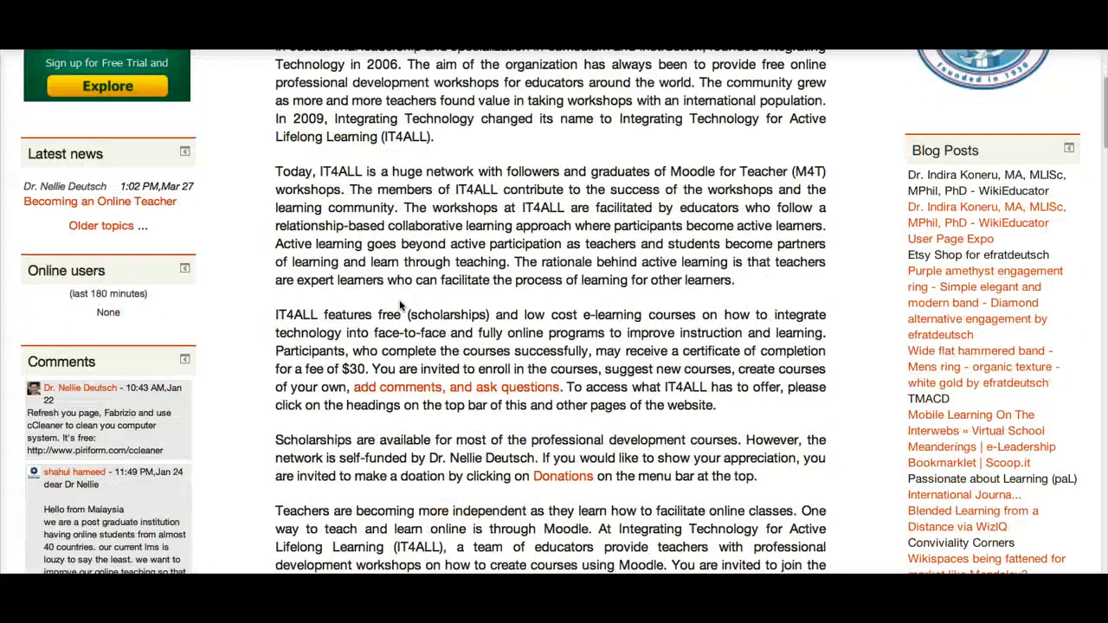
scroll(399, 300, "down", 8)
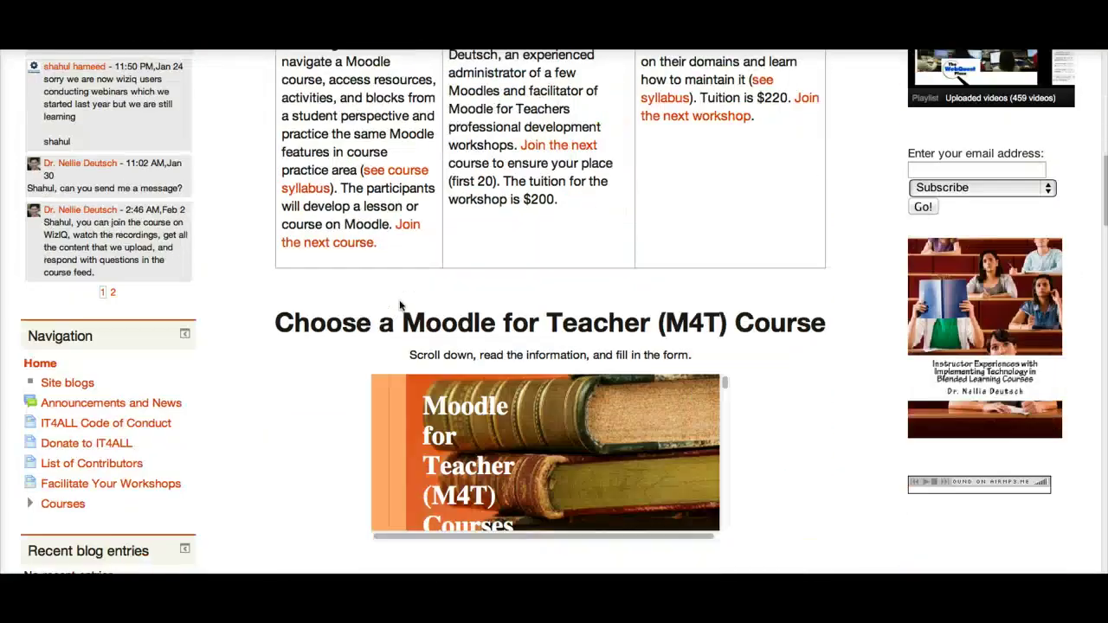
scroll(399, 299, "down", 5)
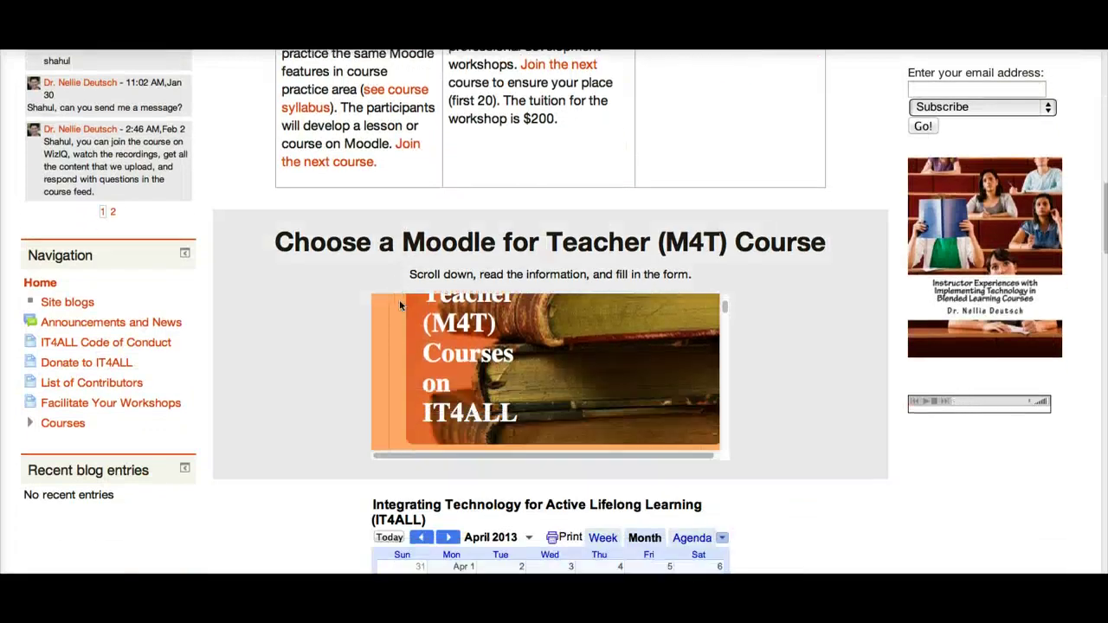
scroll(437, 370, "down", 6)
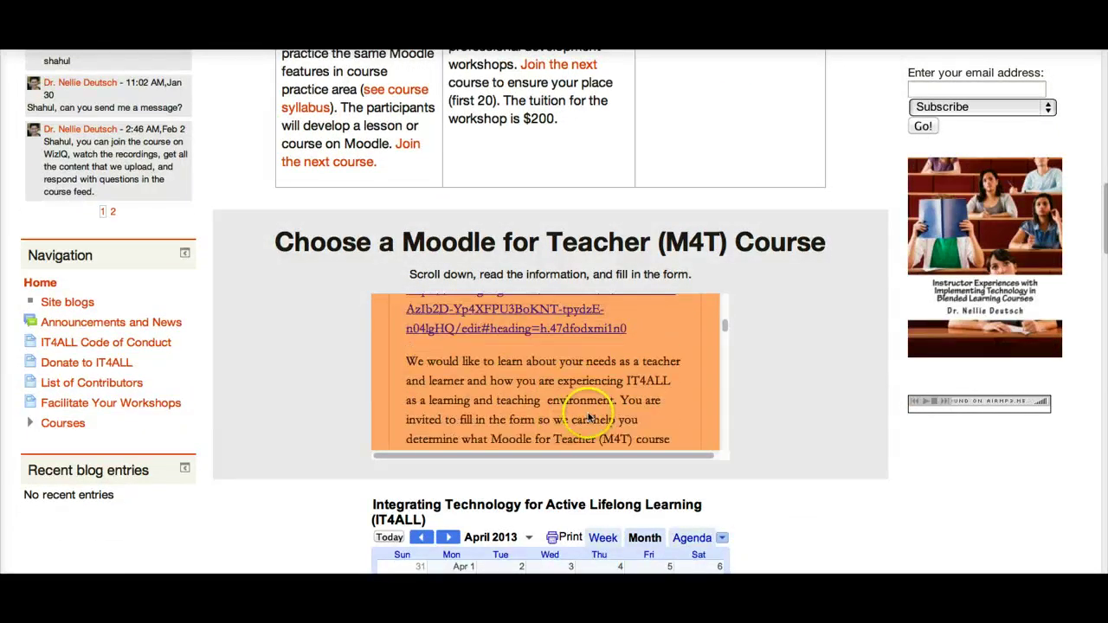
scroll(865, 435, "down", 7)
scroll(839, 437, "down", 2)
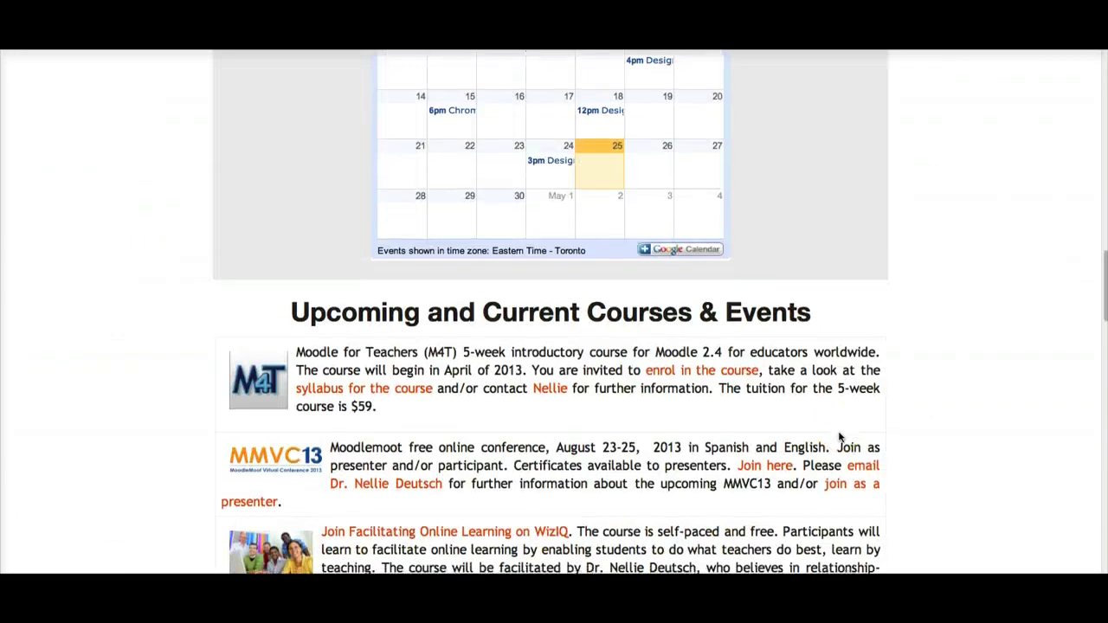
scroll(838, 437, "down", 1)
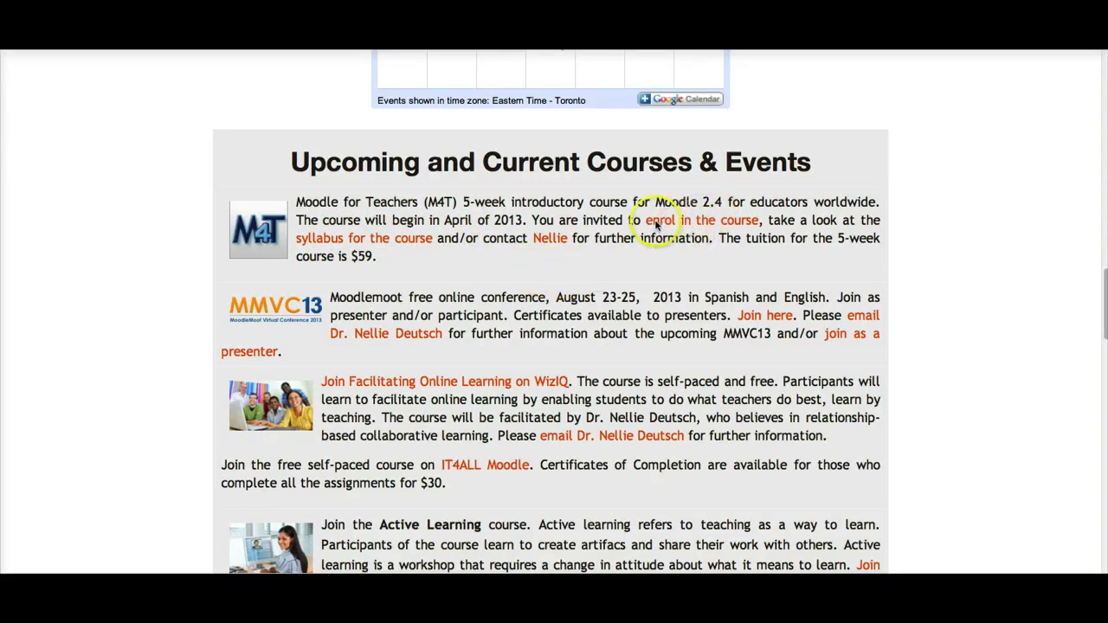
- Open the enrolment link for the Moodle for Teachers 5-week course and log in with the saved account
left_click(690, 222)
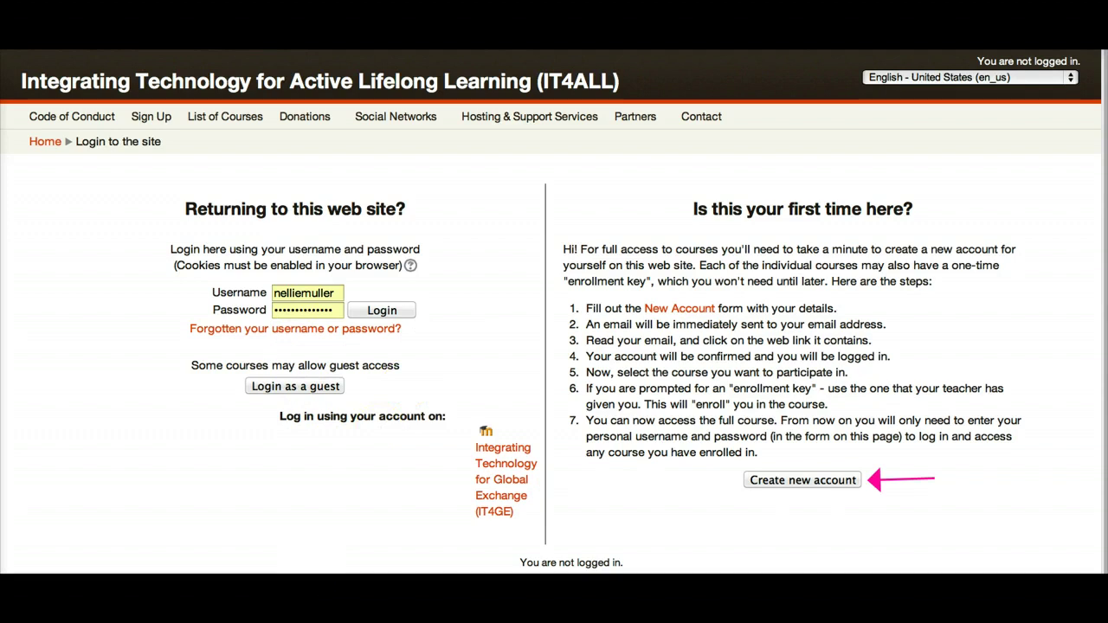
left_click(382, 312)
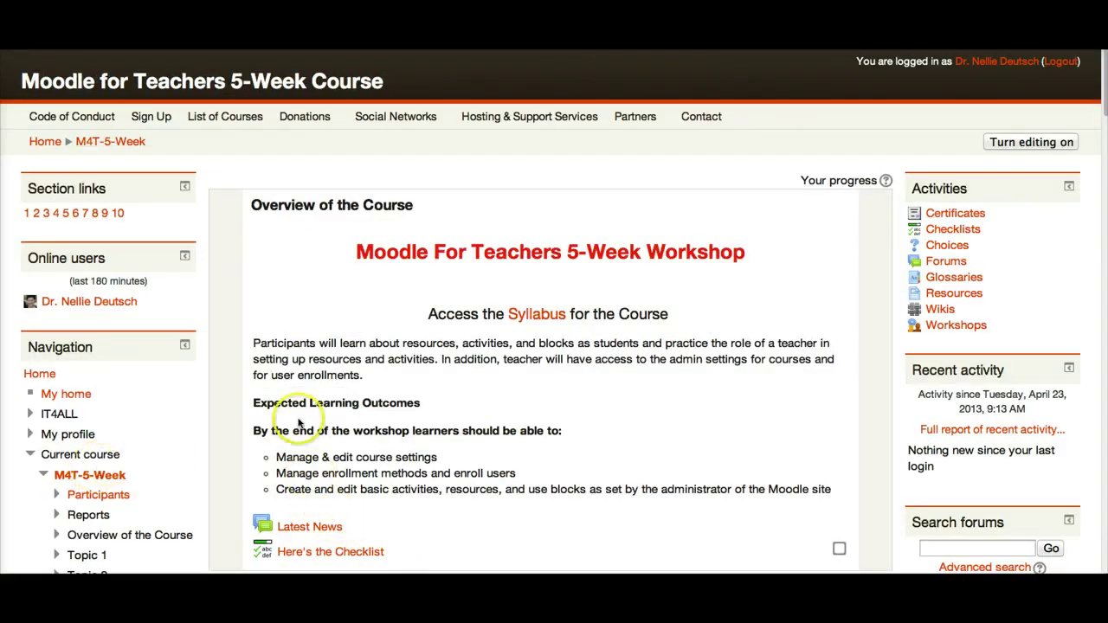
- Examine the 5-week course page: the overview, Topic 1 videos, and the navigation, comments, calendar and activities blocks
scroll(312, 363, "down", 1)
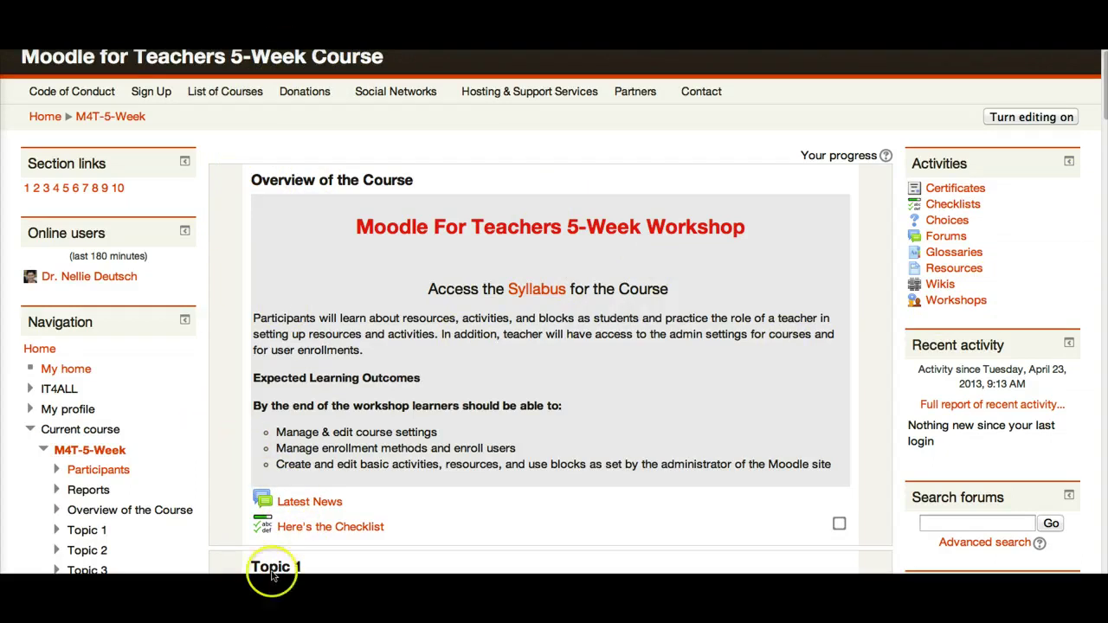
left_click(181, 124)
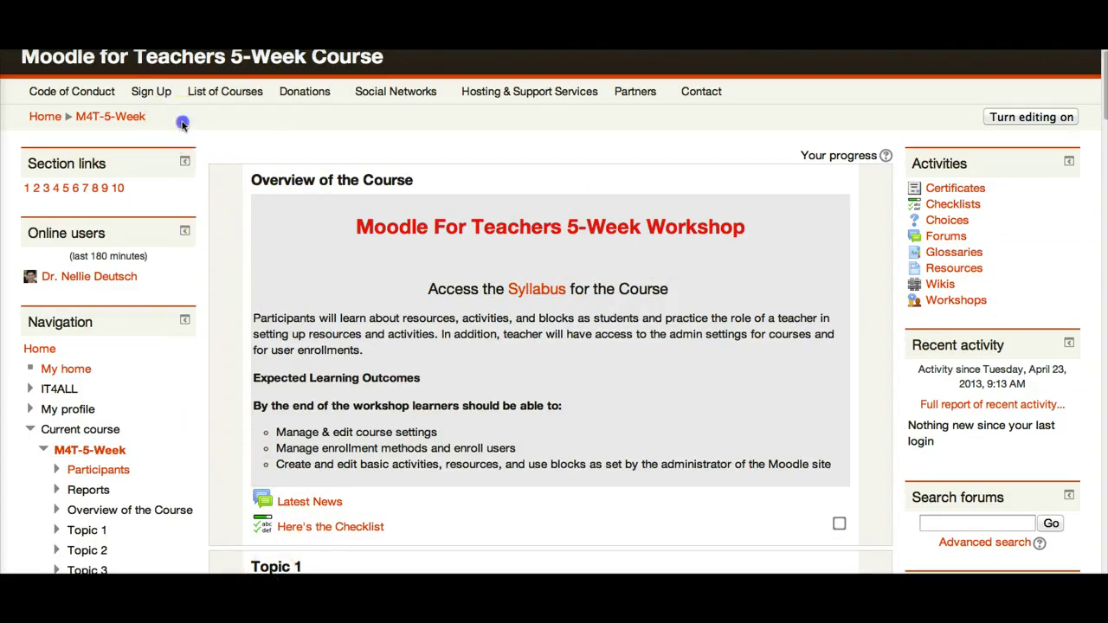
left_click_drag(925, 90, 965, 151)
left_click(687, 100)
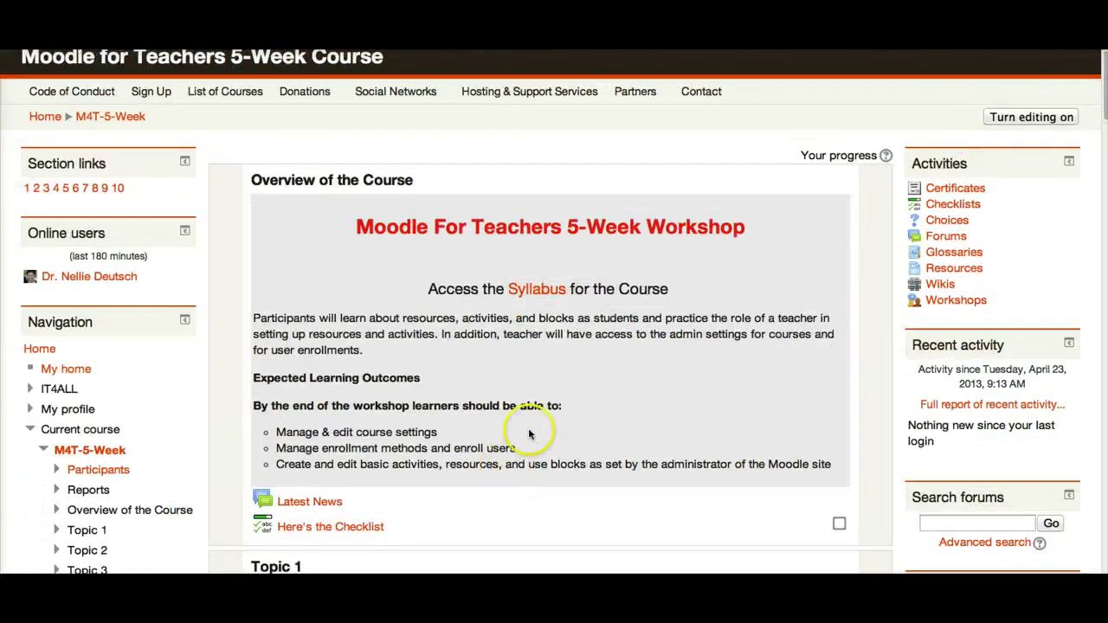
scroll(486, 444, "down", 3)
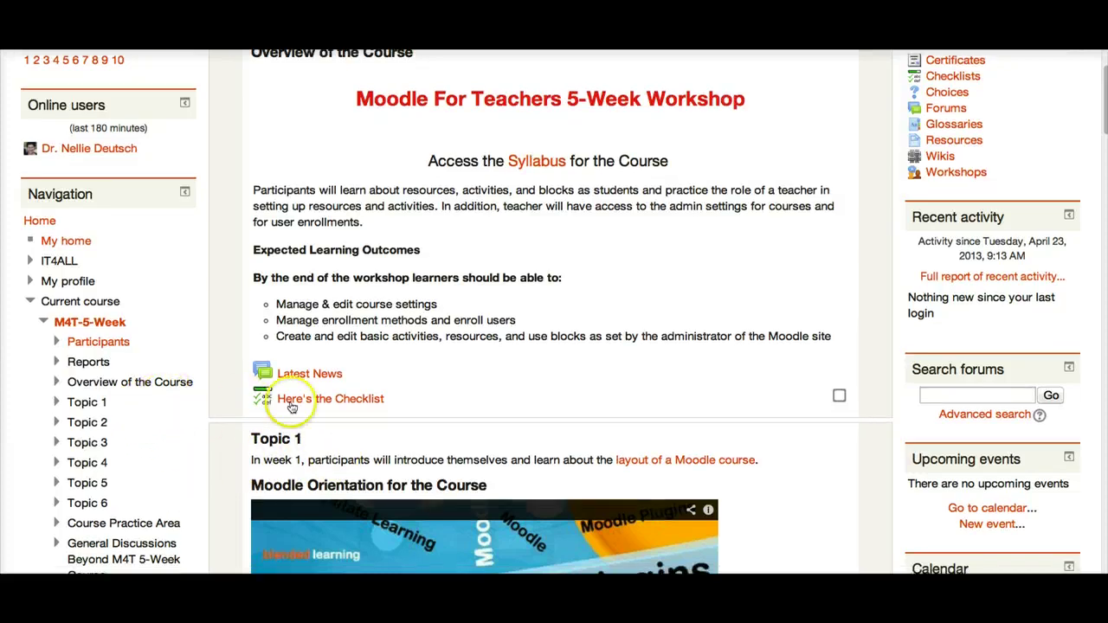
scroll(373, 403, "down", 4)
scroll(376, 404, "down", 6)
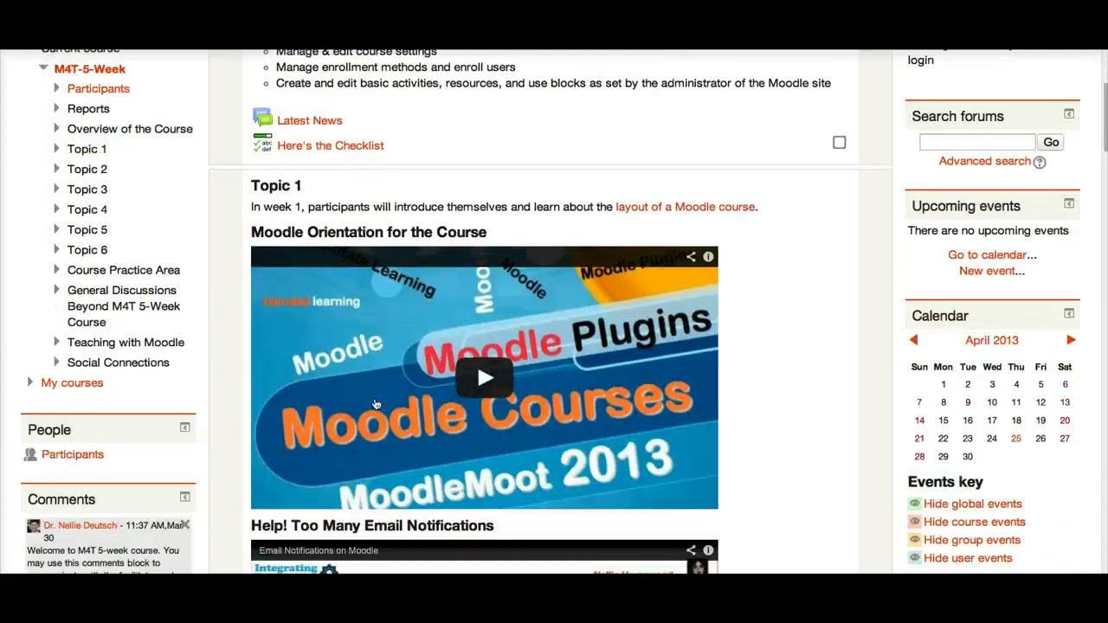
scroll(386, 395, "down", 1)
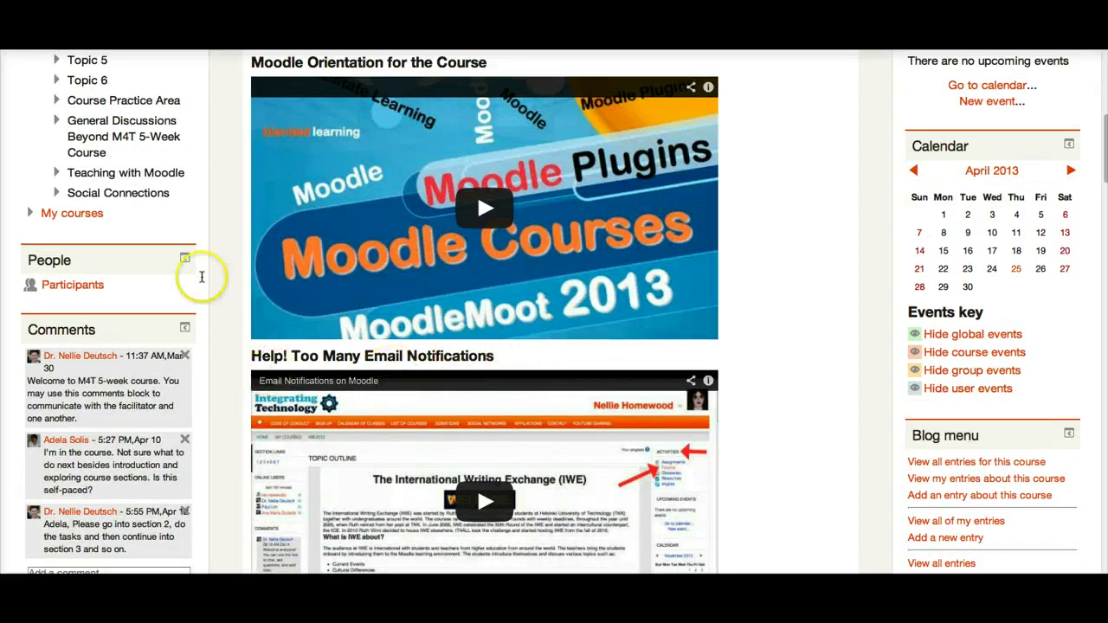
scroll(126, 369, "down", 1)
scroll(126, 369, "down", 1)
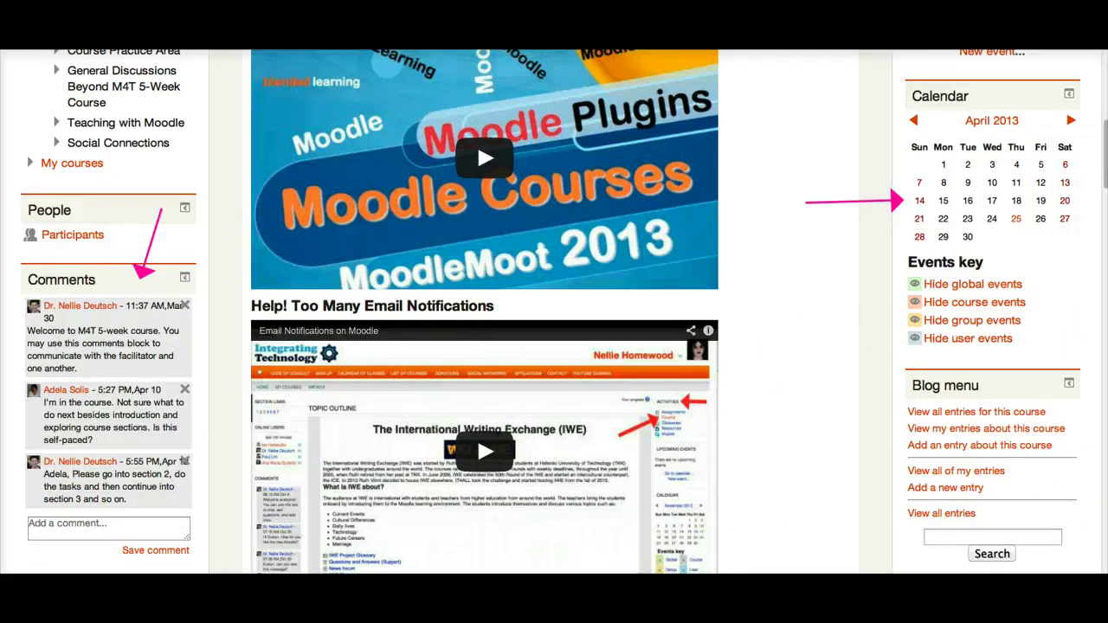
scroll(1030, 314, "up", 6)
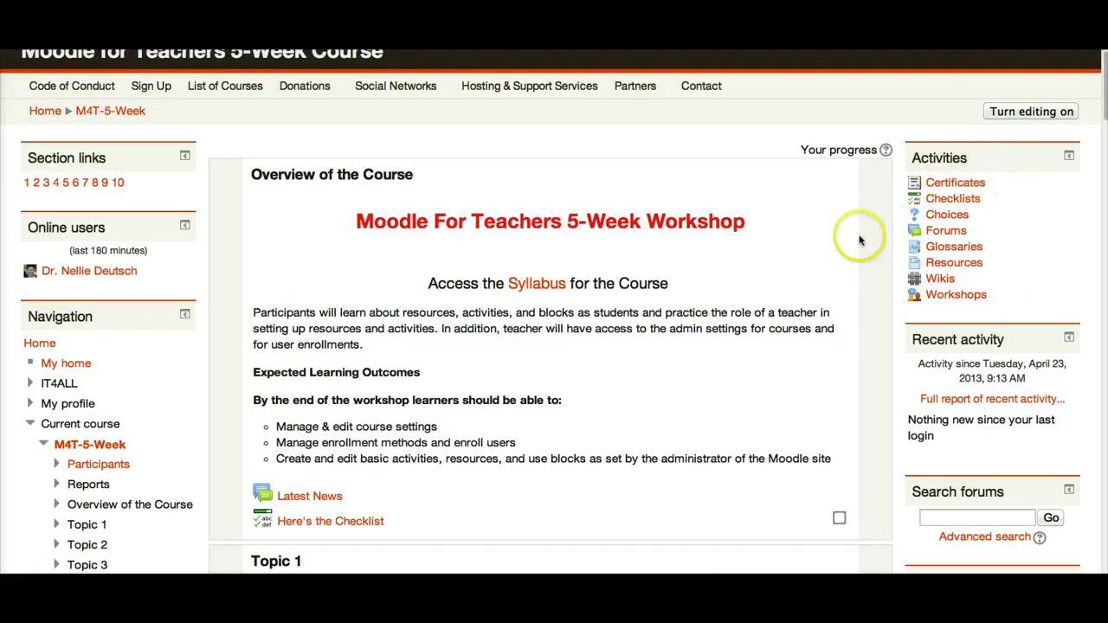
scroll(860, 240, "down", 1)
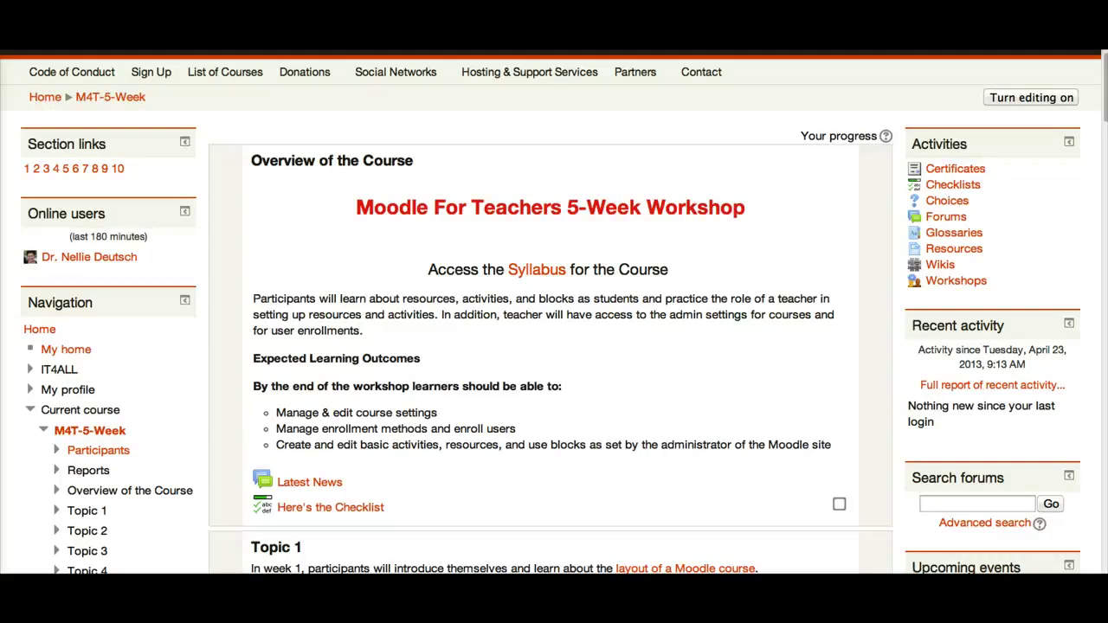
- Go to the Moodle for Teachers site by entering moodle4 as the address, and open its login page
type("moo")
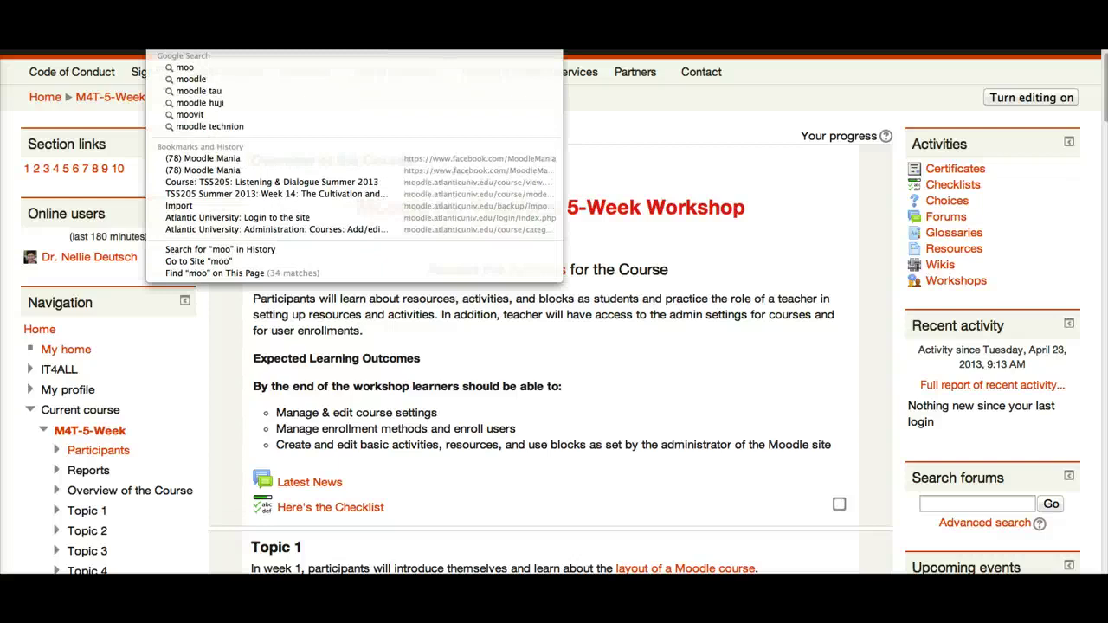
type("dle")
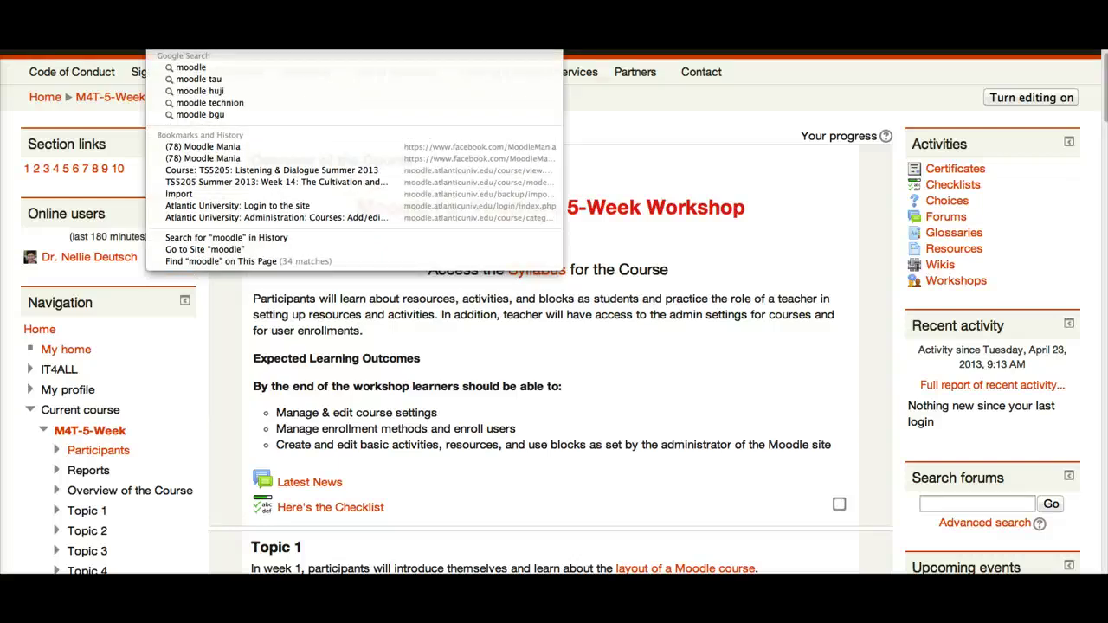
type("4")
key("Return")
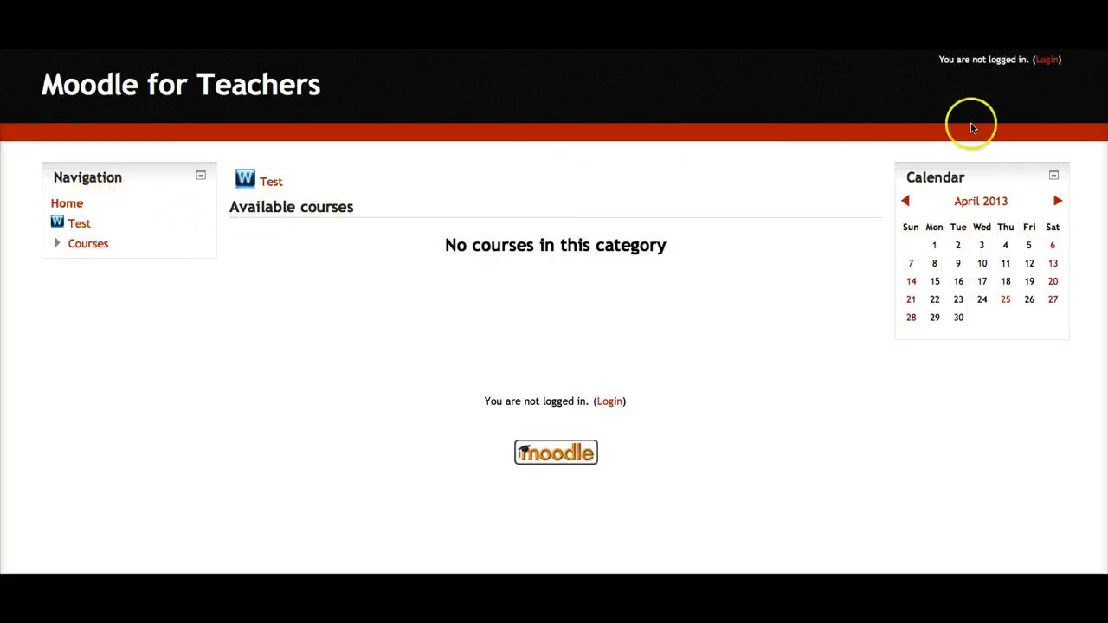
left_click(1045, 63)
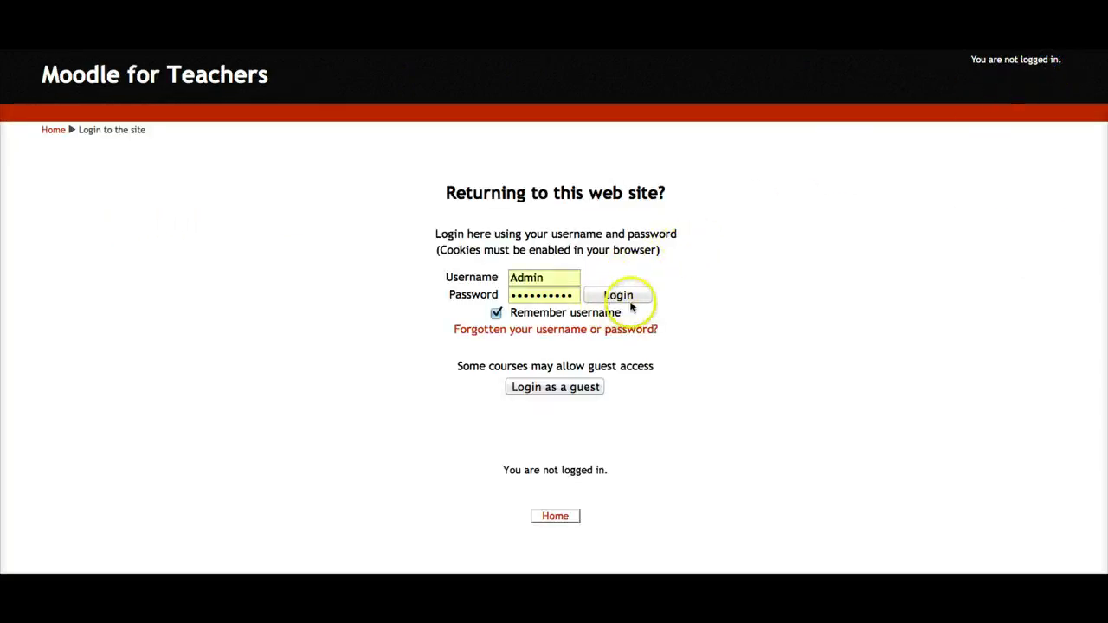
- Try to log in to the Moodle for Teachers site as Admin with the saved password
left_click(620, 296)
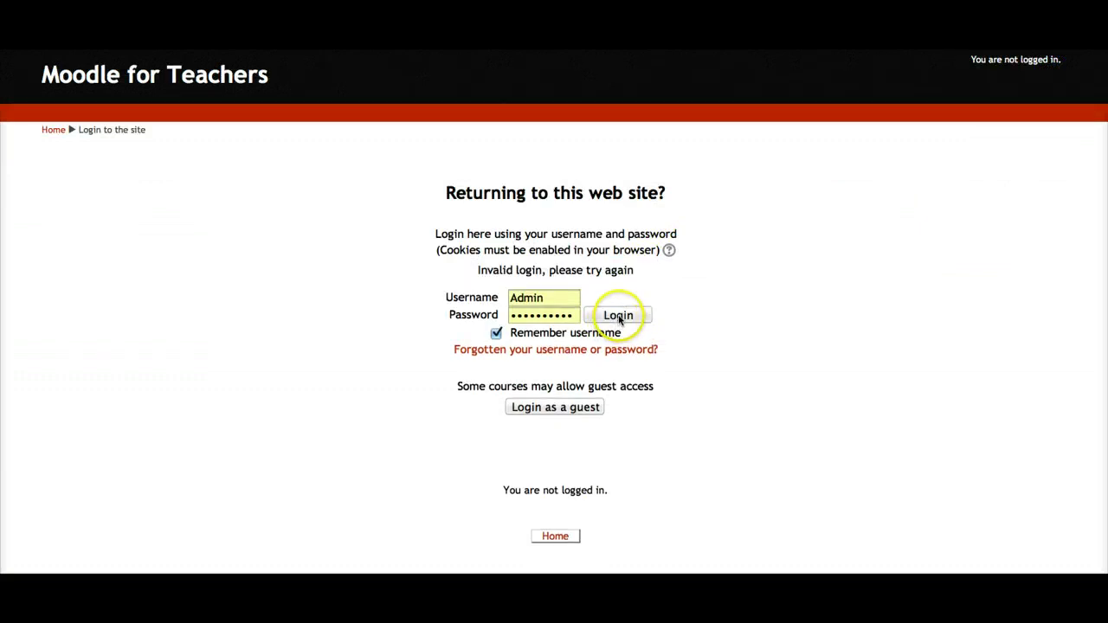
left_click(620, 320)
left_click(618, 316)
left_click(619, 316)
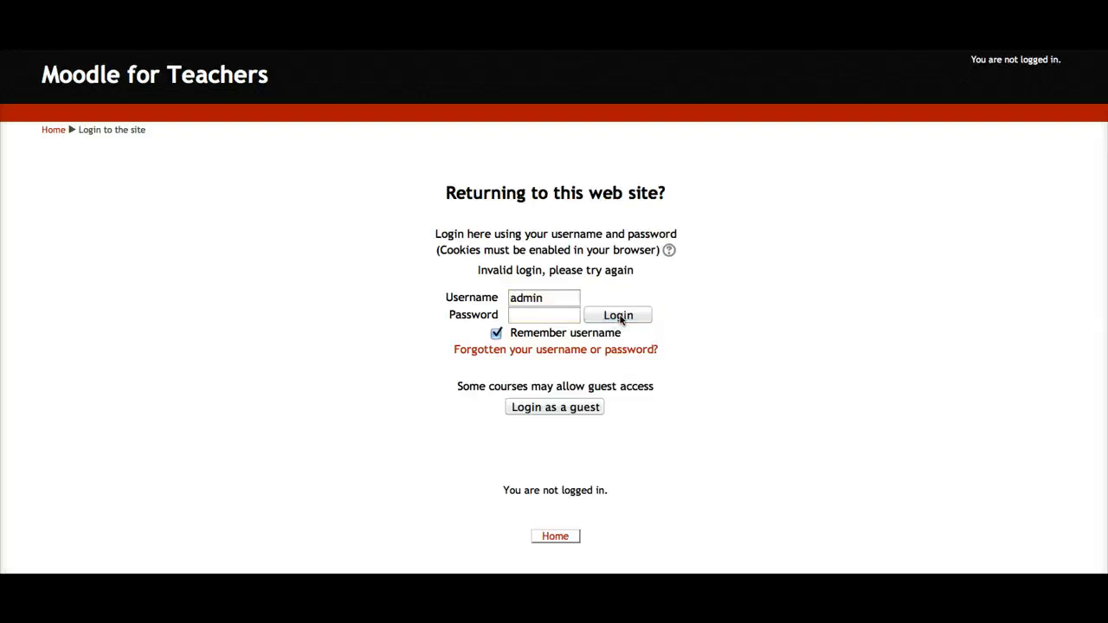
- Replace the saved password with the correct account password and log in as Admin
left_click(544, 337)
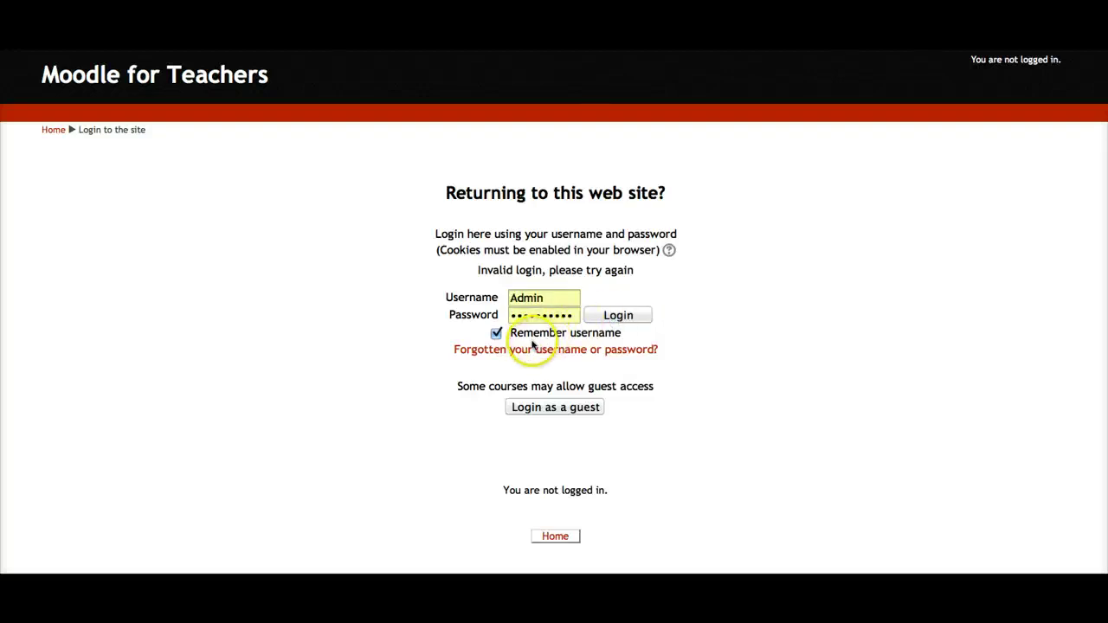
left_click(573, 315)
left_click_drag(573, 315, 515, 318)
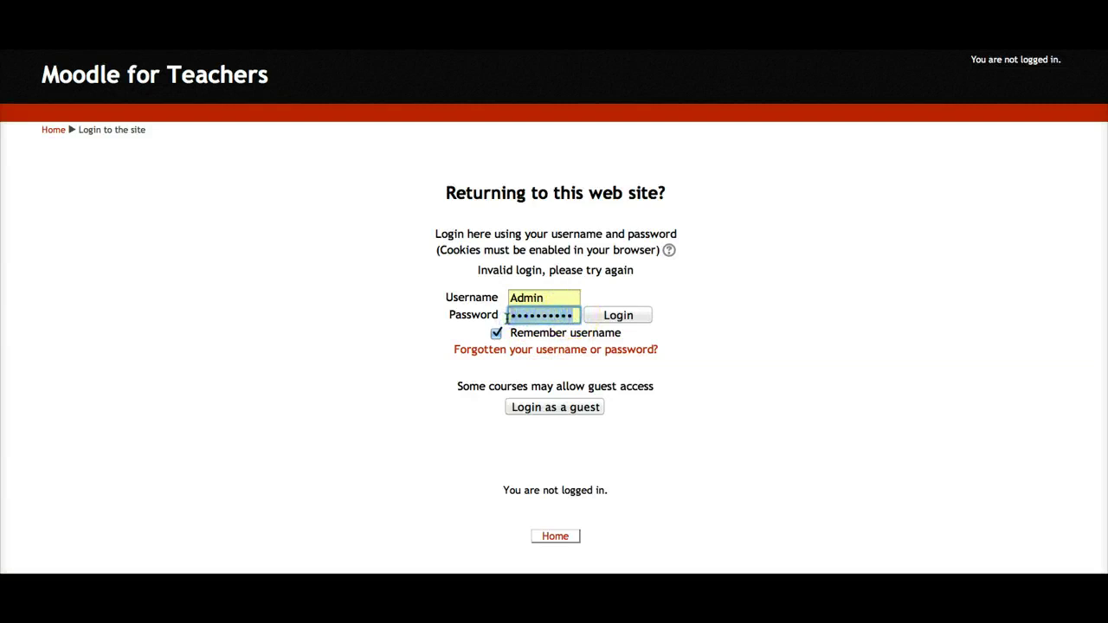
type("••")
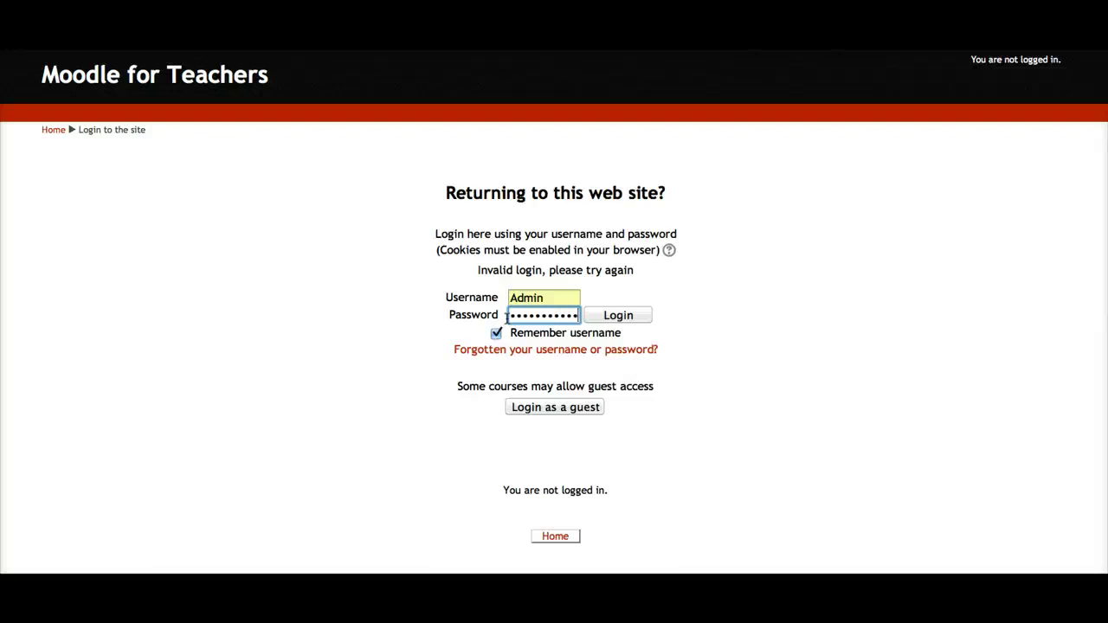
key("Return")
left_click(694, 119)
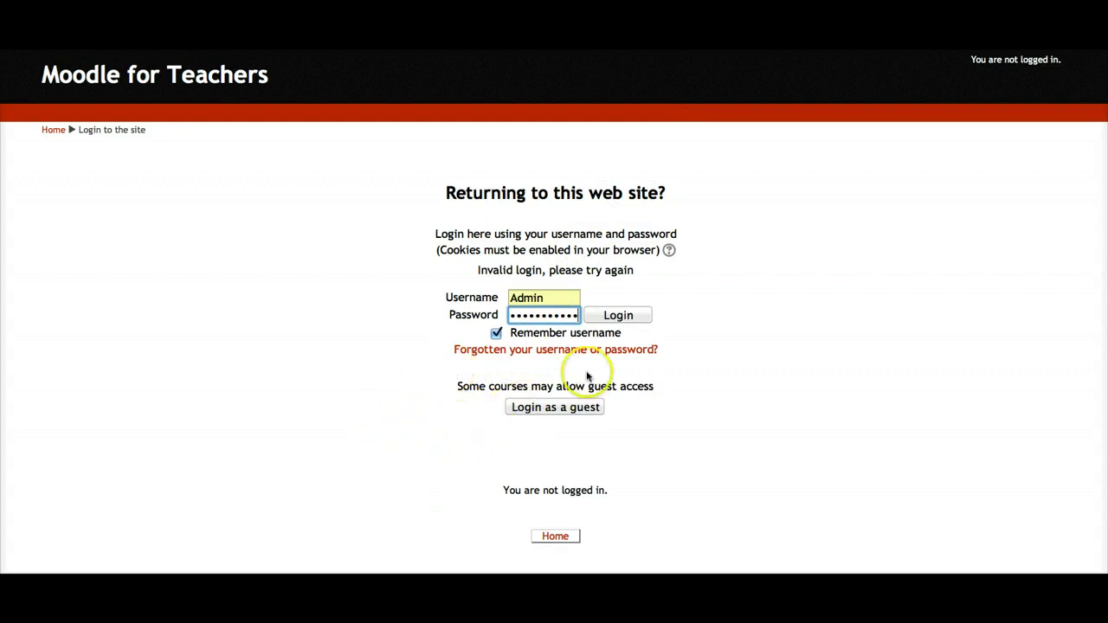
key("Return")
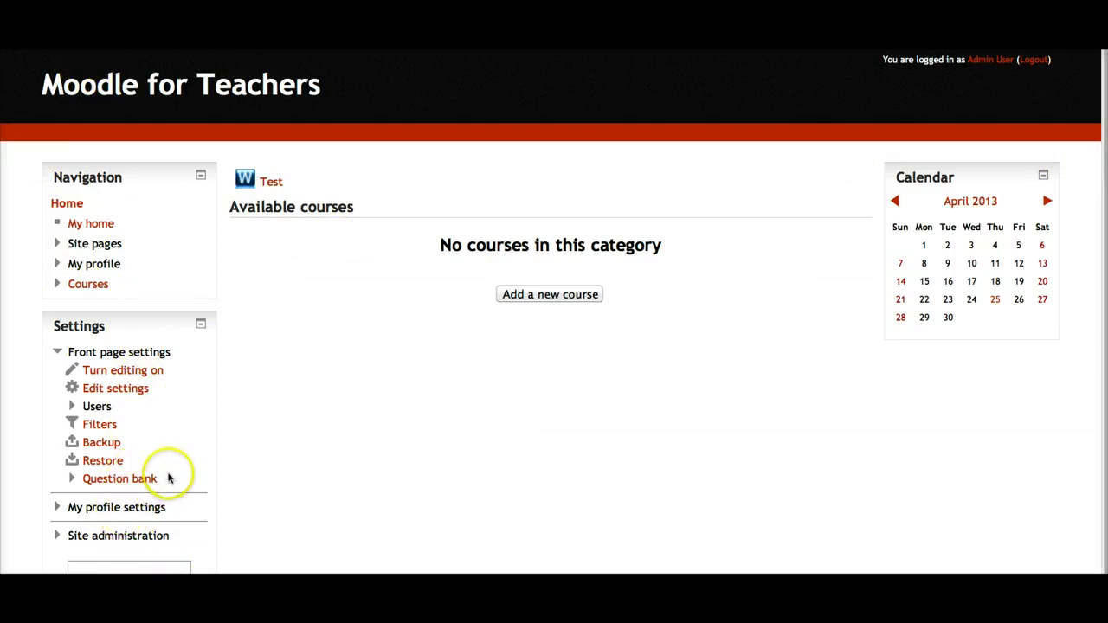
- Expand Site administration in the Settings block and bring its full list of sections into view
left_click(113, 536)
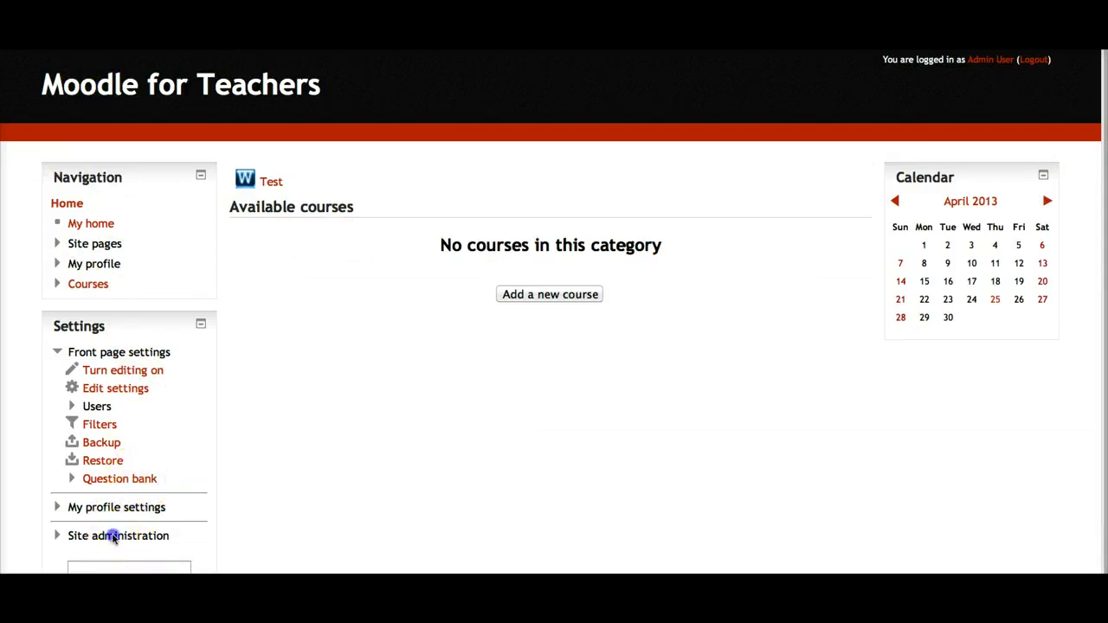
left_click(118, 535)
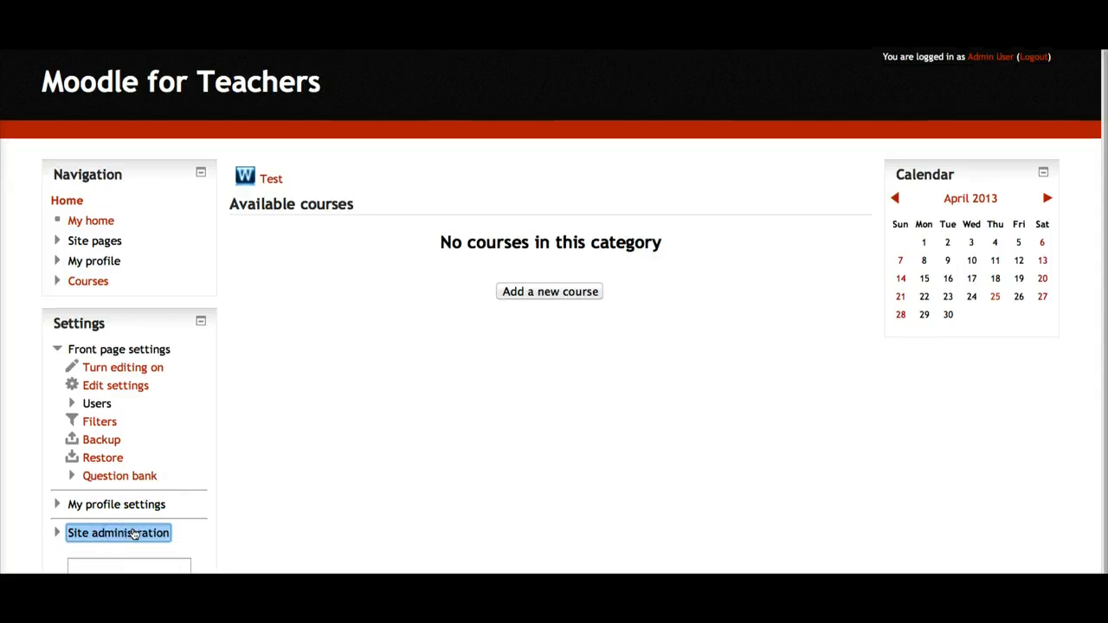
left_click(130, 534)
scroll(129, 536, "down", 3)
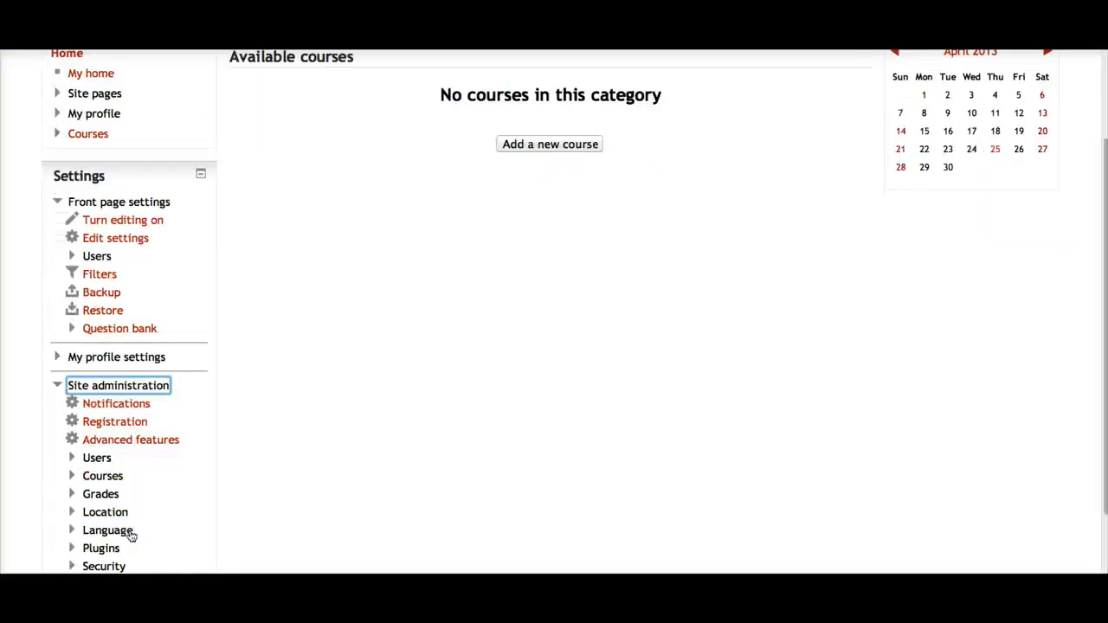
scroll(131, 529, "down", 4)
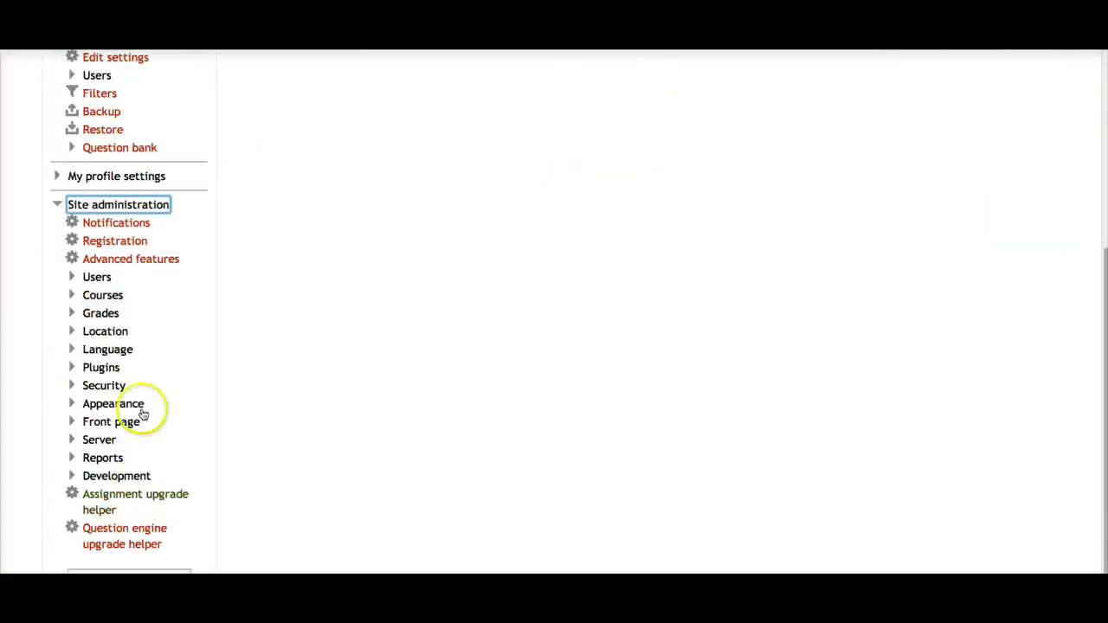
- Open the add/edit courses page from the Courses section of Site administration and start adding a new course
scroll(121, 251, "down", 1)
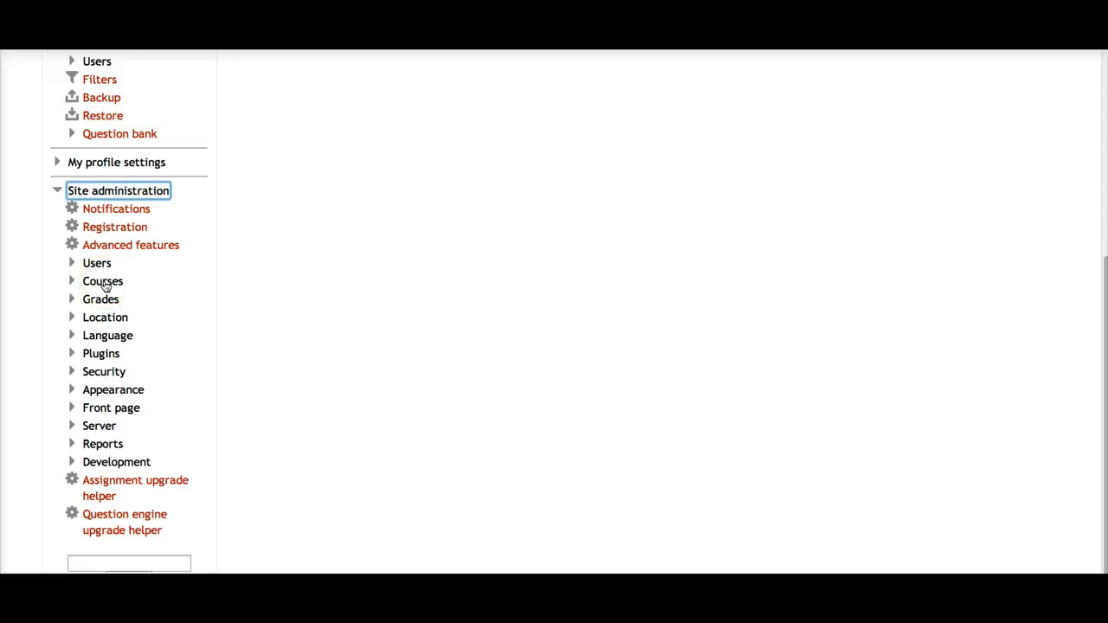
left_click(103, 282)
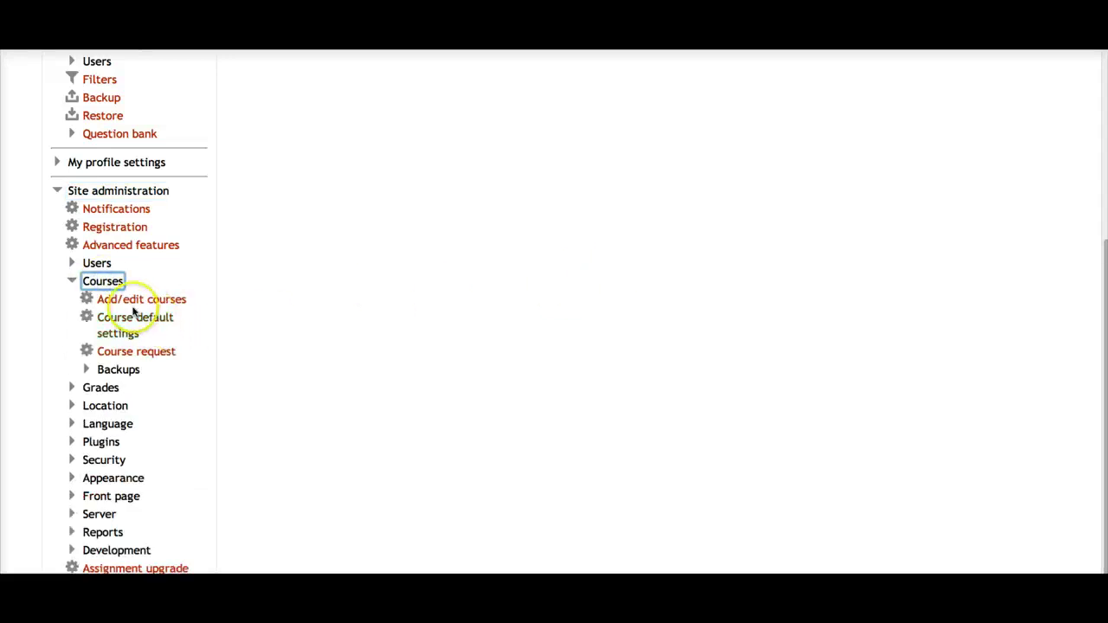
left_click(142, 300)
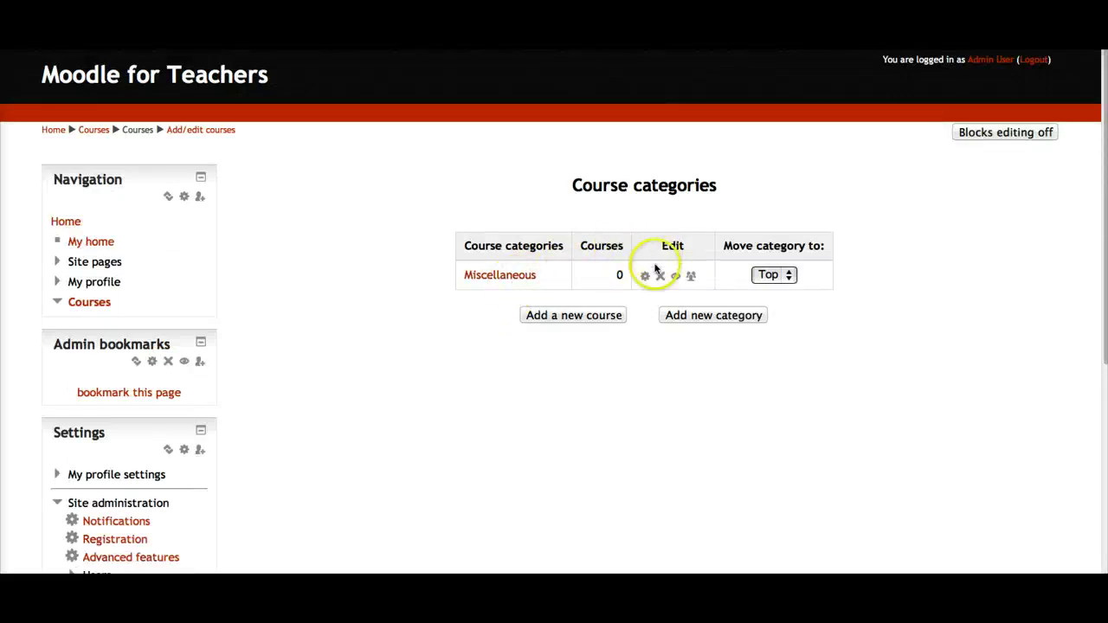
left_click(563, 319)
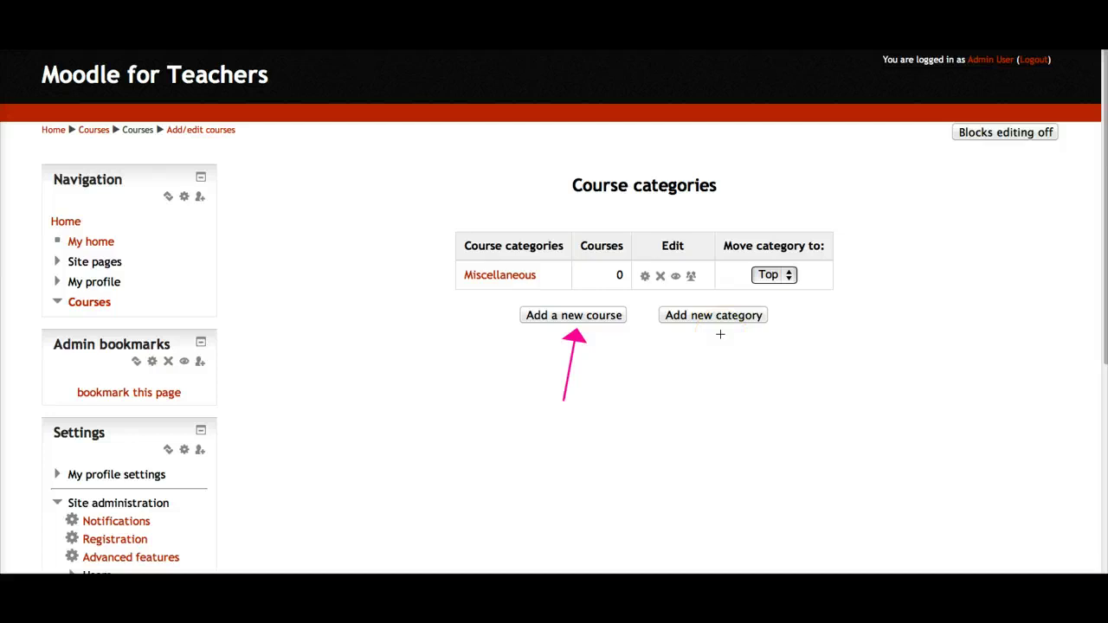
left_click(580, 500)
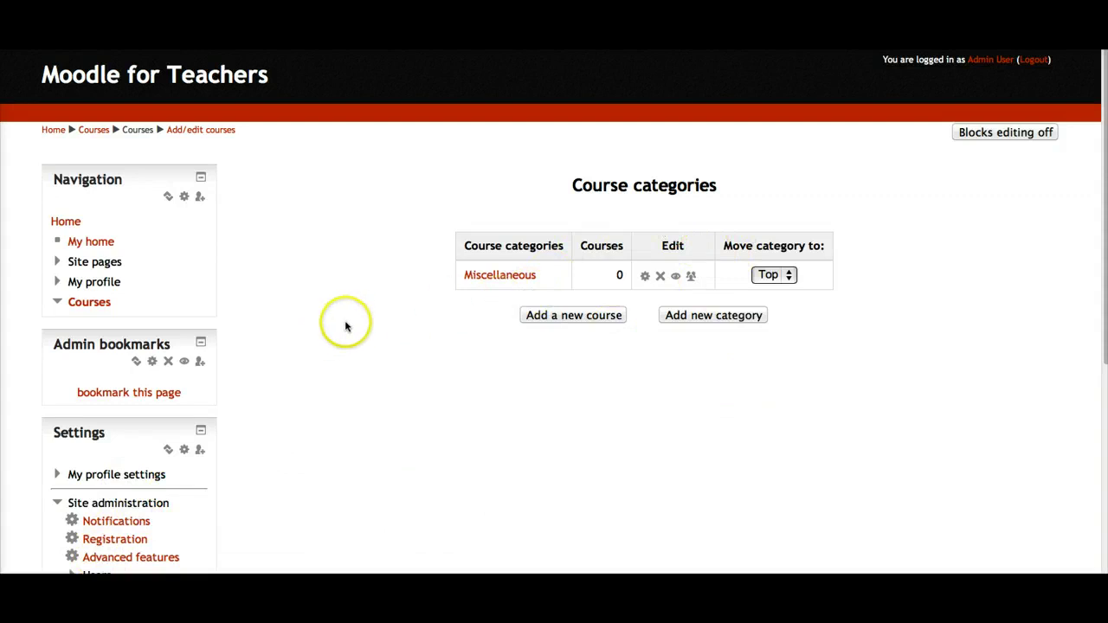
scroll(636, 265, "down", 1)
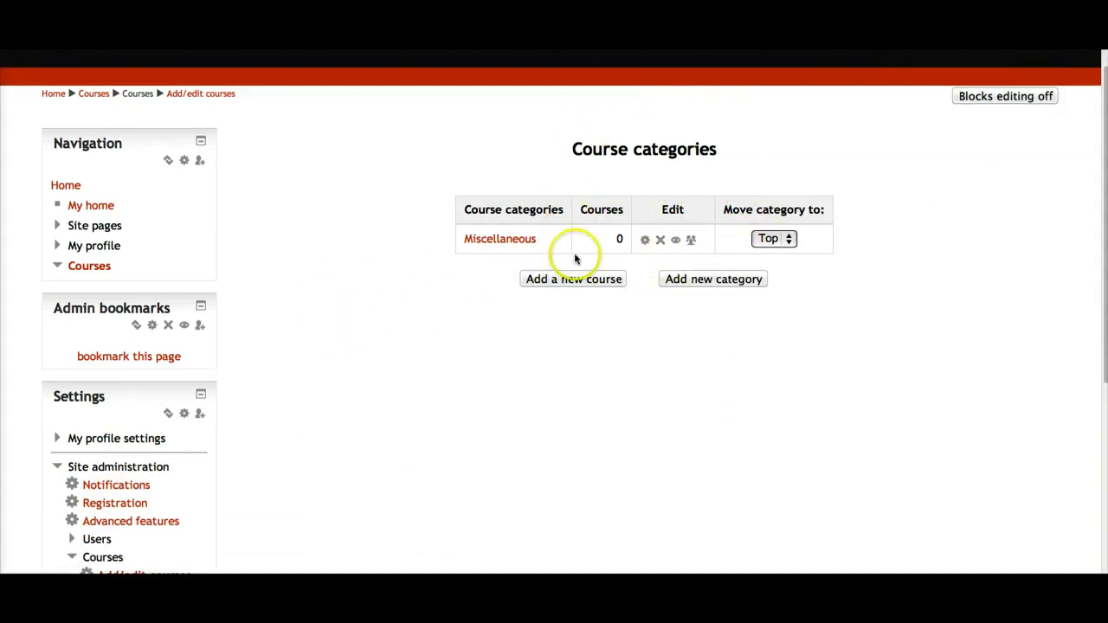
left_click(574, 281)
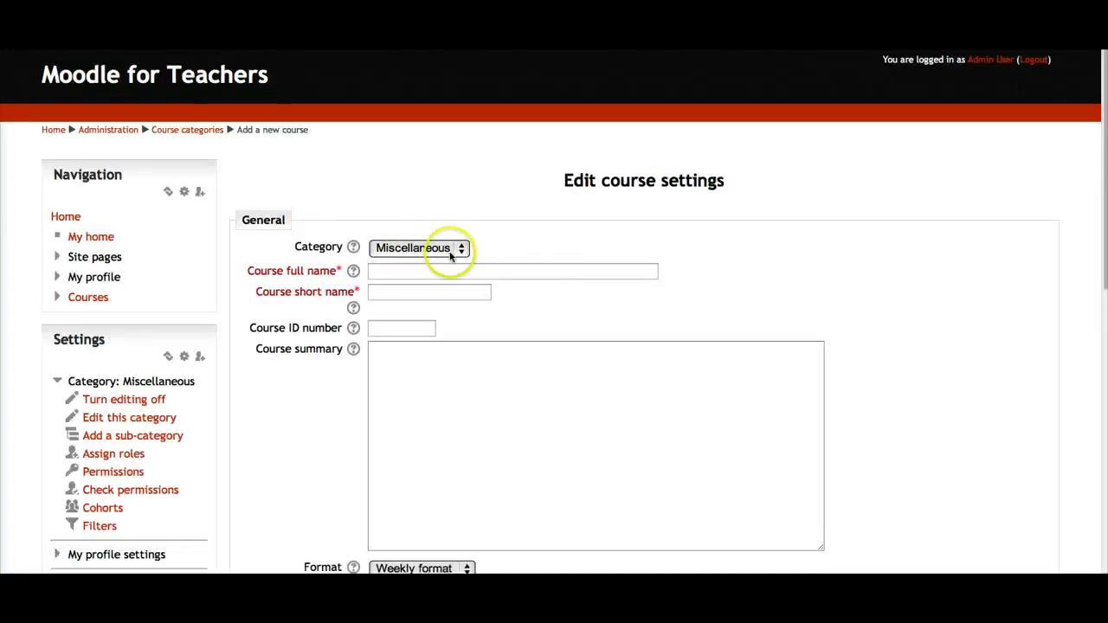
- Review the category choices and the full name, short name and summary fields of the new course form
left_click(465, 250)
left_click(484, 249)
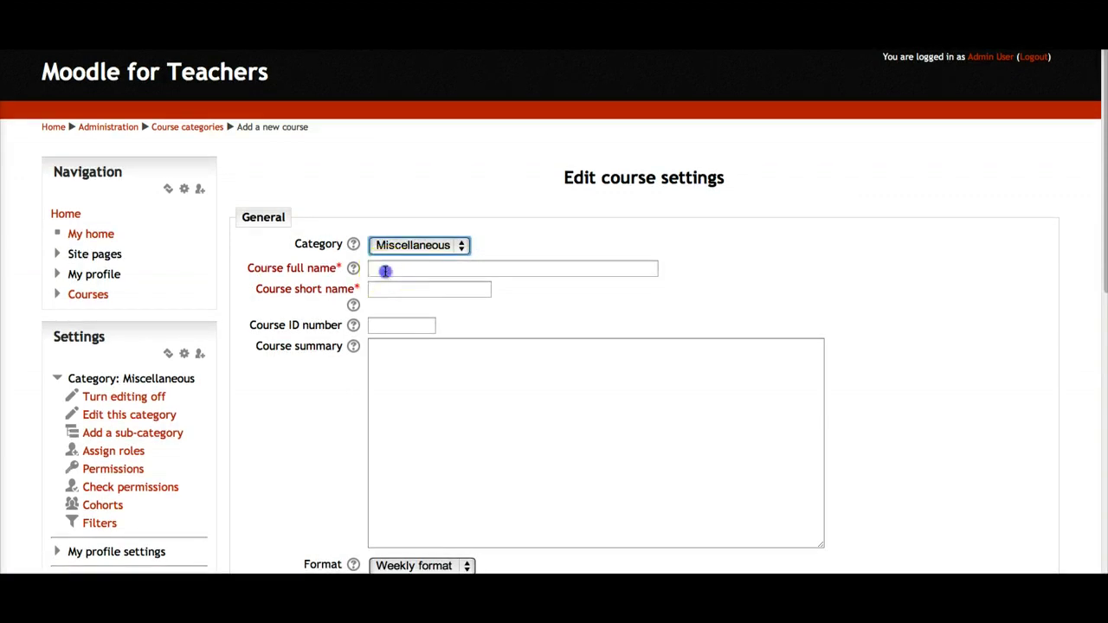
left_click(385, 272)
left_click(388, 289)
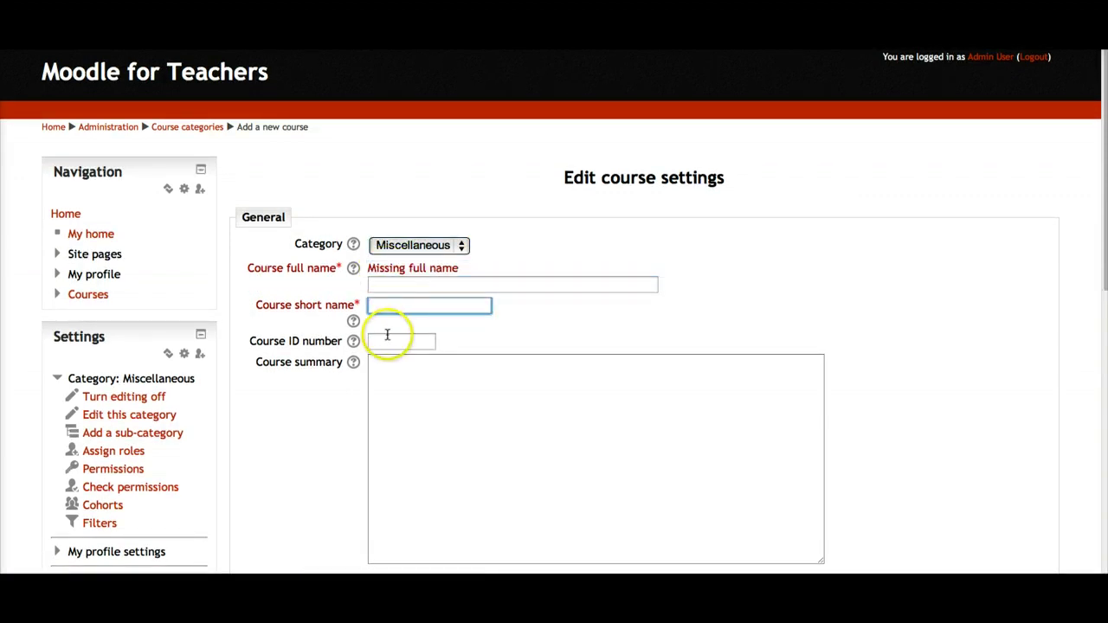
scroll(389, 341, "down", 2)
left_click(411, 328)
scroll(411, 329, "down", 6)
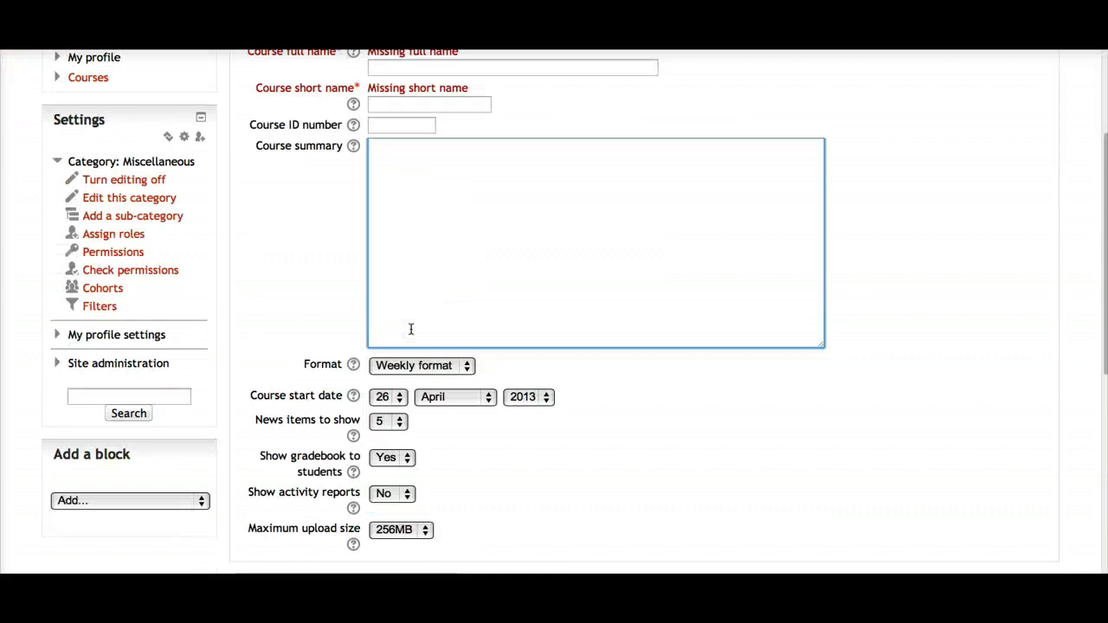
- Examine the available course formats, the summary editor and the remaining general settings of the new course
left_click(464, 367)
left_click(437, 341)
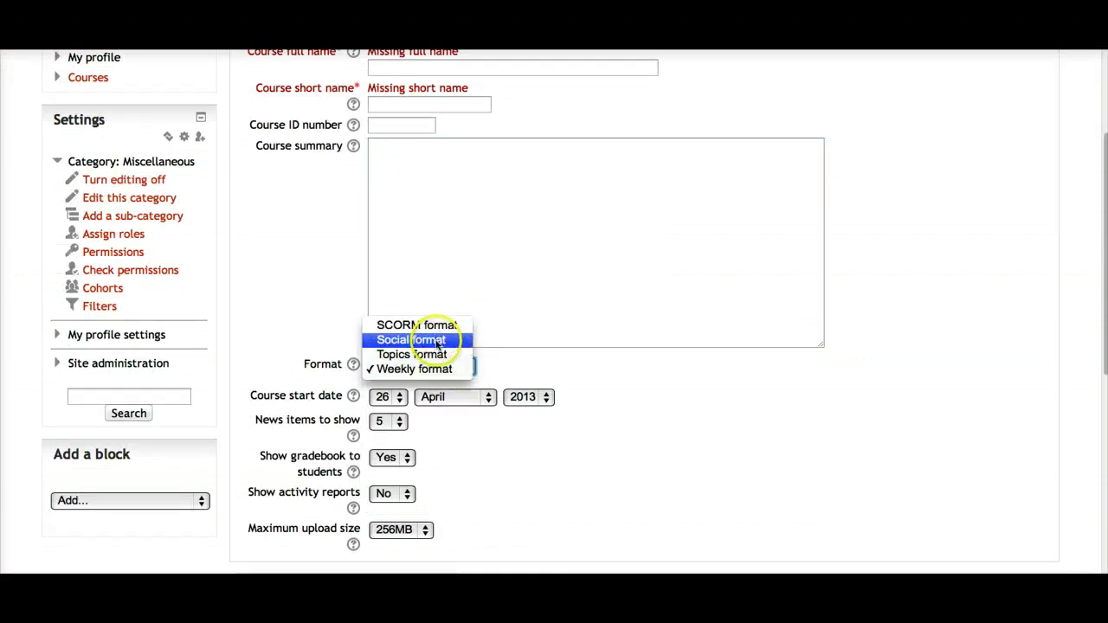
left_click(549, 367)
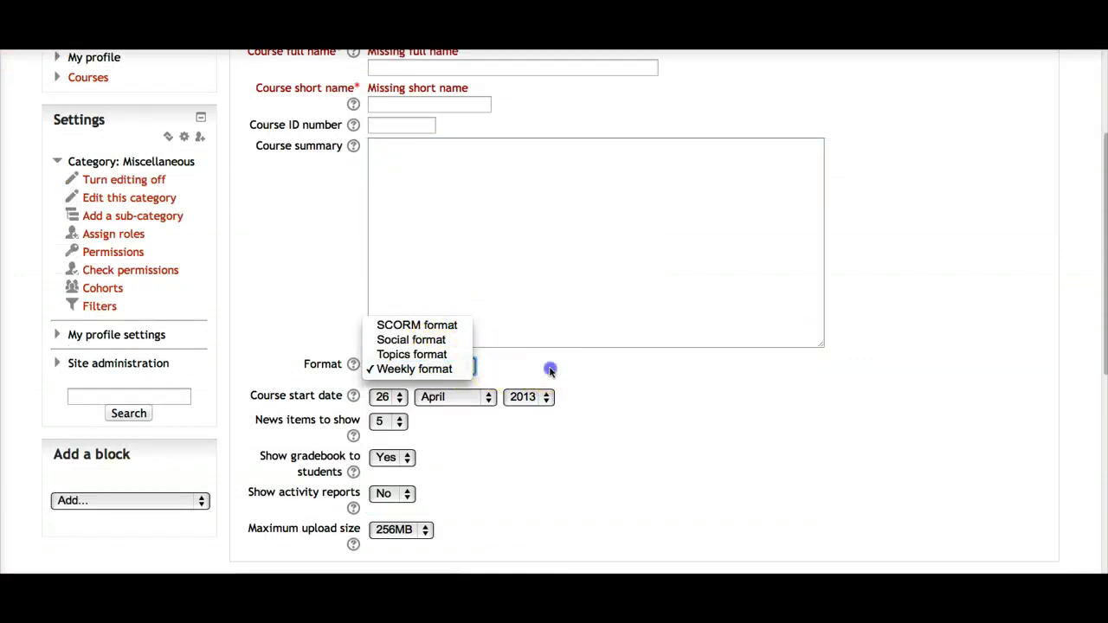
scroll(372, 389, "down", 2)
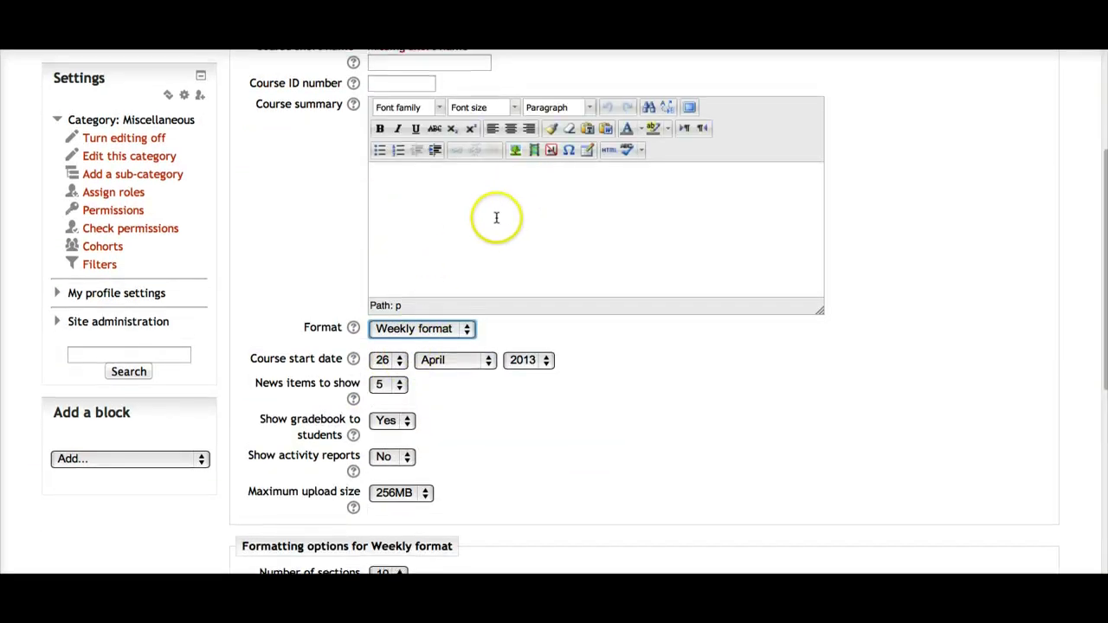
left_click(740, 134)
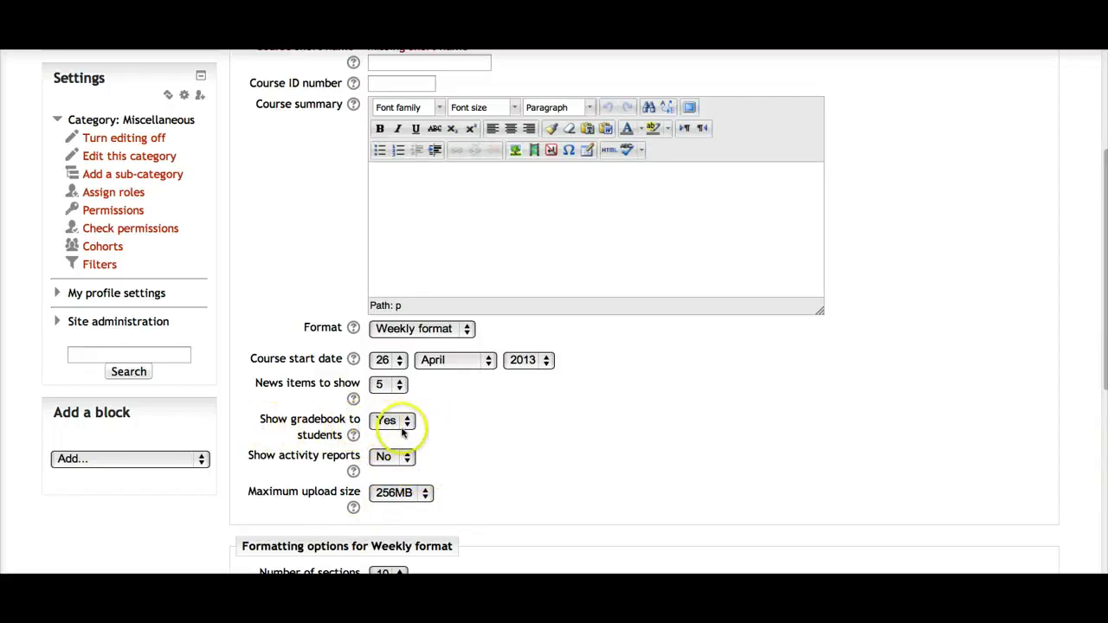
scroll(430, 578, "down", 1)
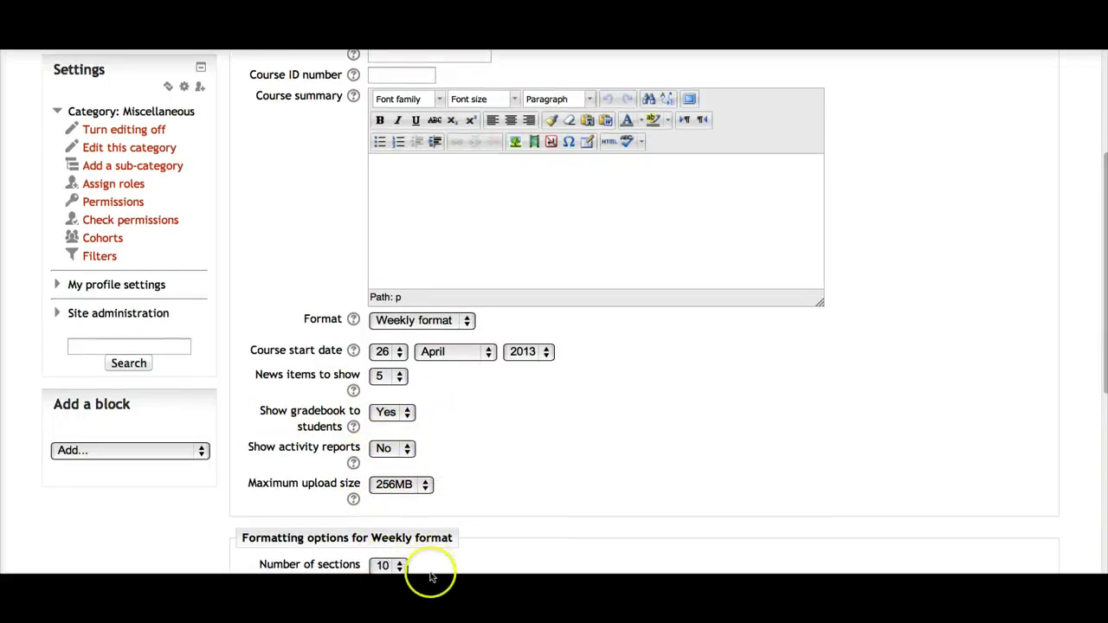
scroll(429, 577, "up", 5)
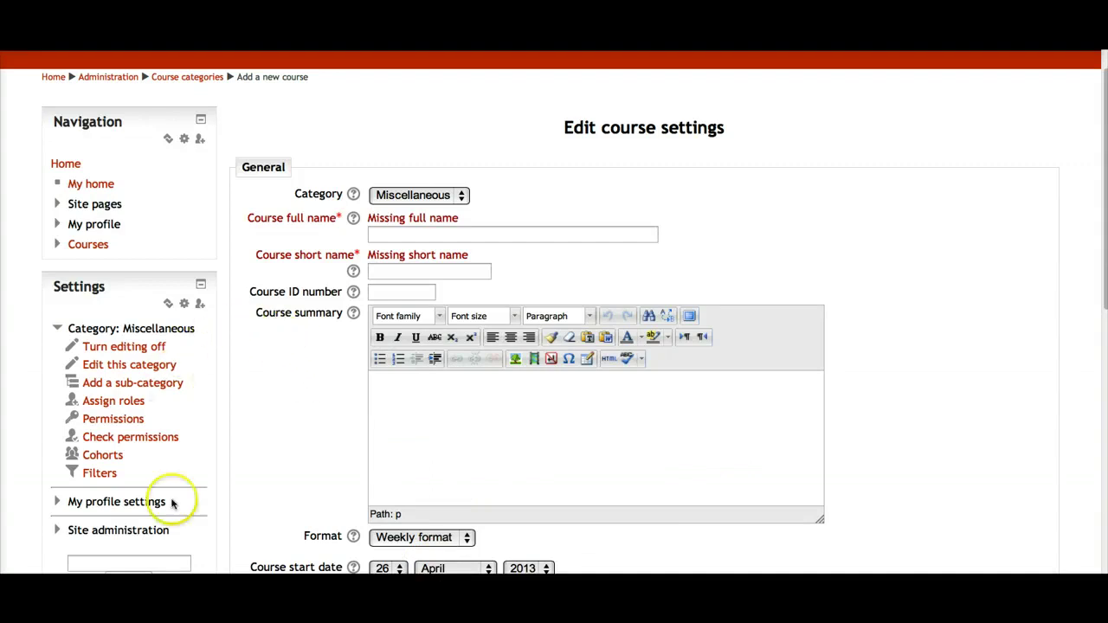
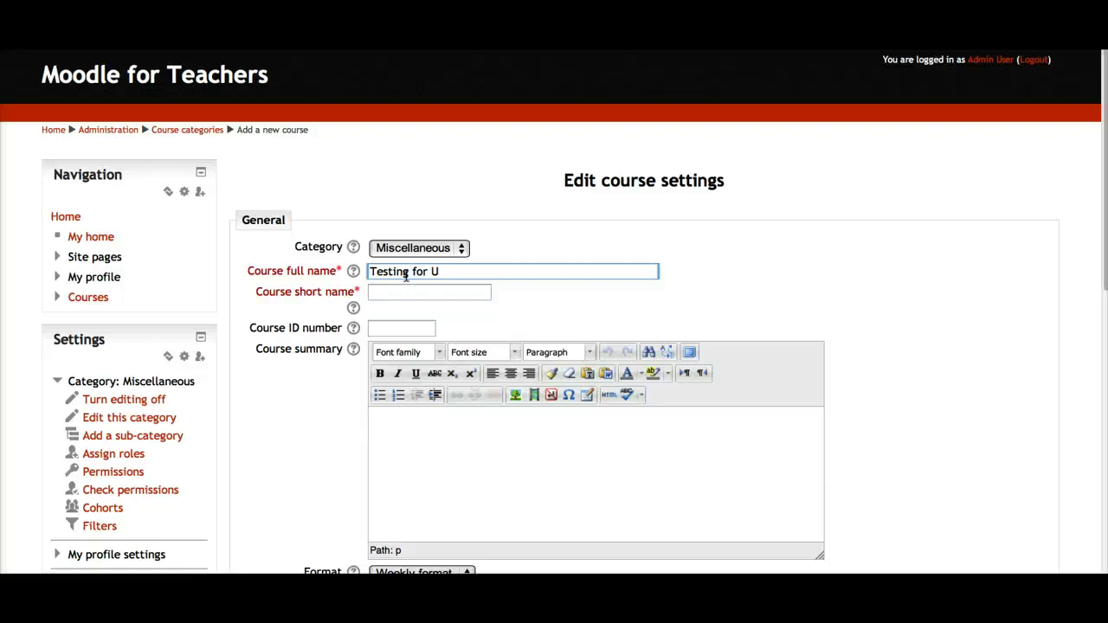
- Name the course Testing for U with short name T4U, and set its start date to 25 April 2013
left_click(391, 288)
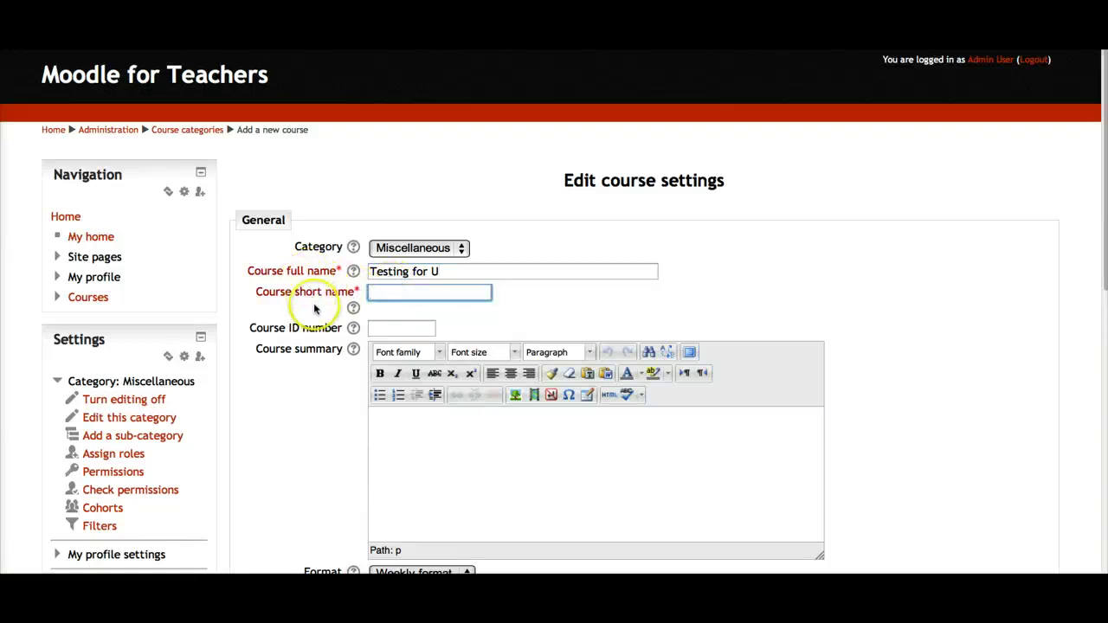
left_click(401, 289)
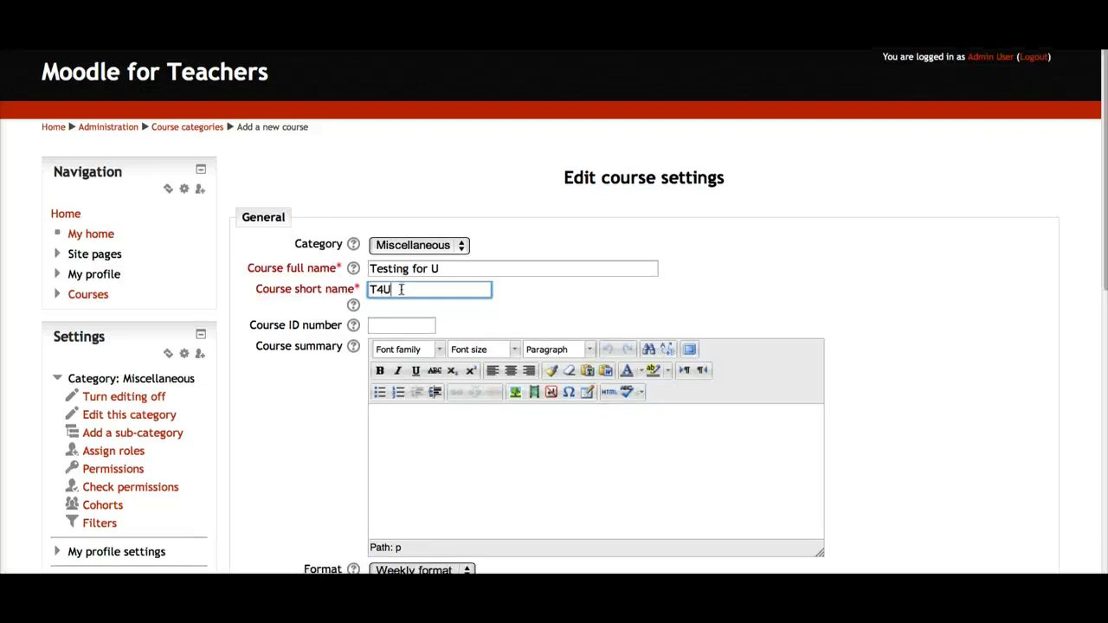
scroll(415, 312, "down", 1)
scroll(417, 414, "down", 5)
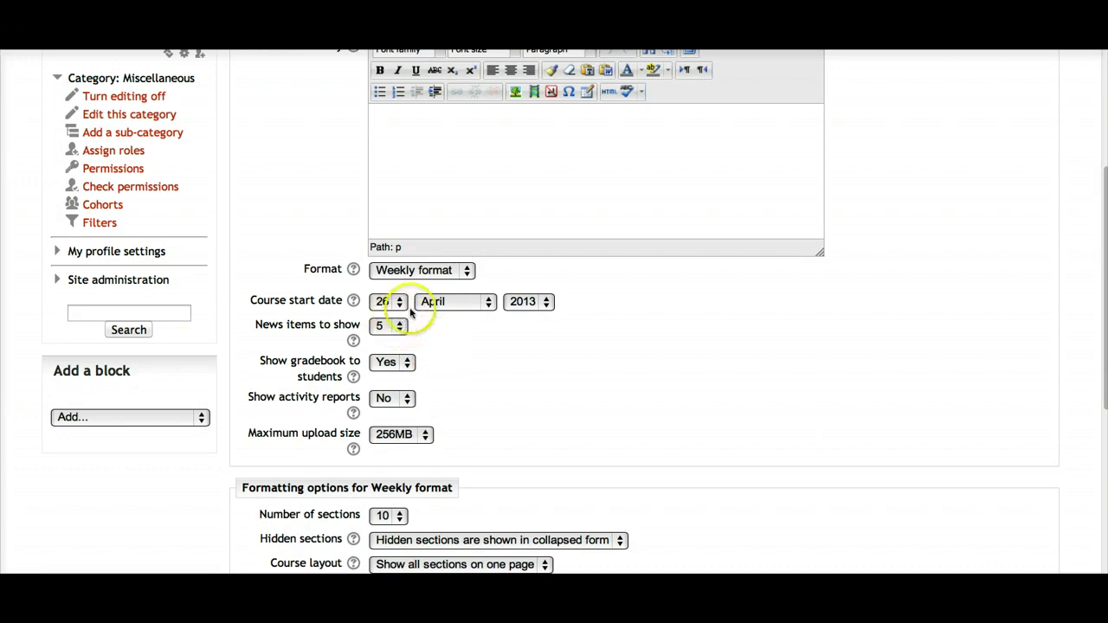
left_click(391, 301)
left_click(383, 290)
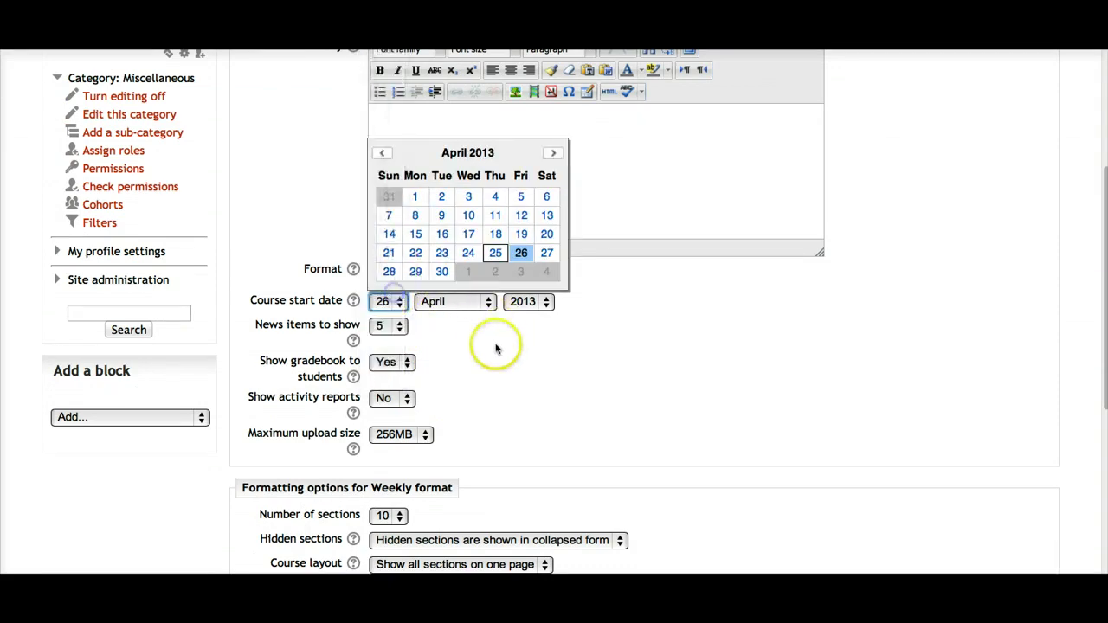
- Set Allow guest access to Yes for the new course
scroll(489, 348, "down", 4)
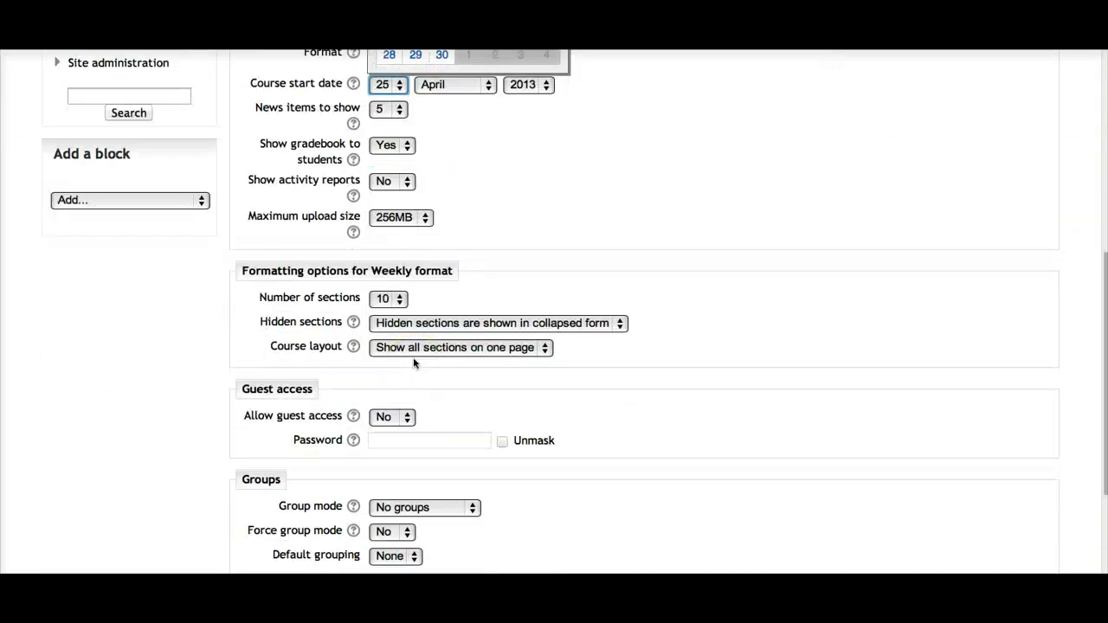
scroll(414, 363, "down", 3)
left_click(398, 380)
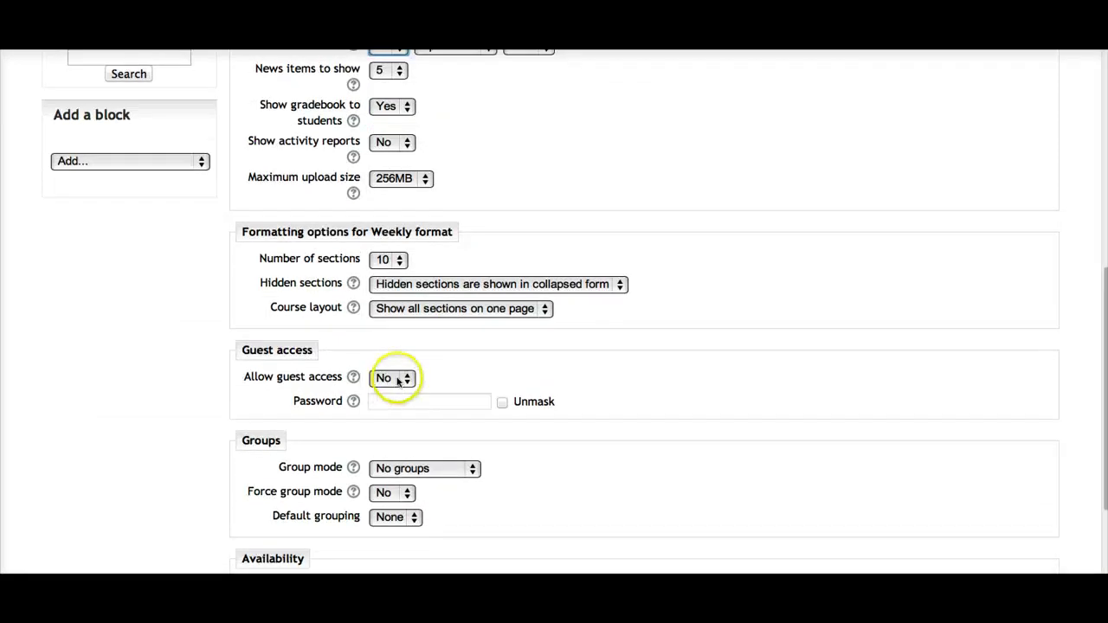
scroll(397, 381, "down", 2)
left_click(396, 323)
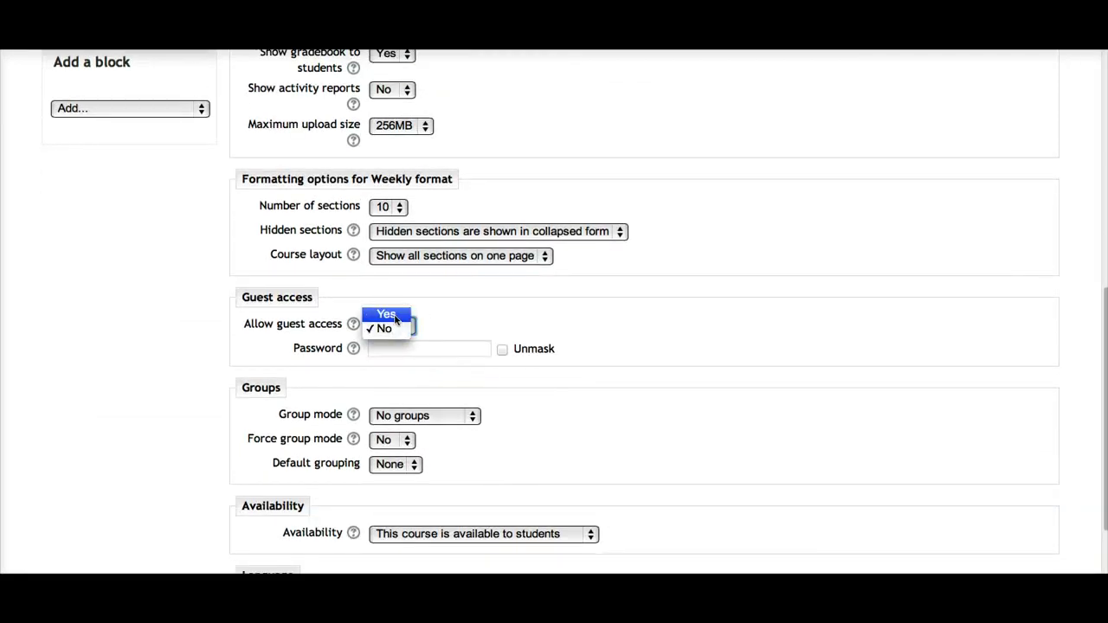
left_click(395, 320)
- Check the availability choices and the forced language choices for the new course without changing either setting
scroll(381, 407, "down", 4)
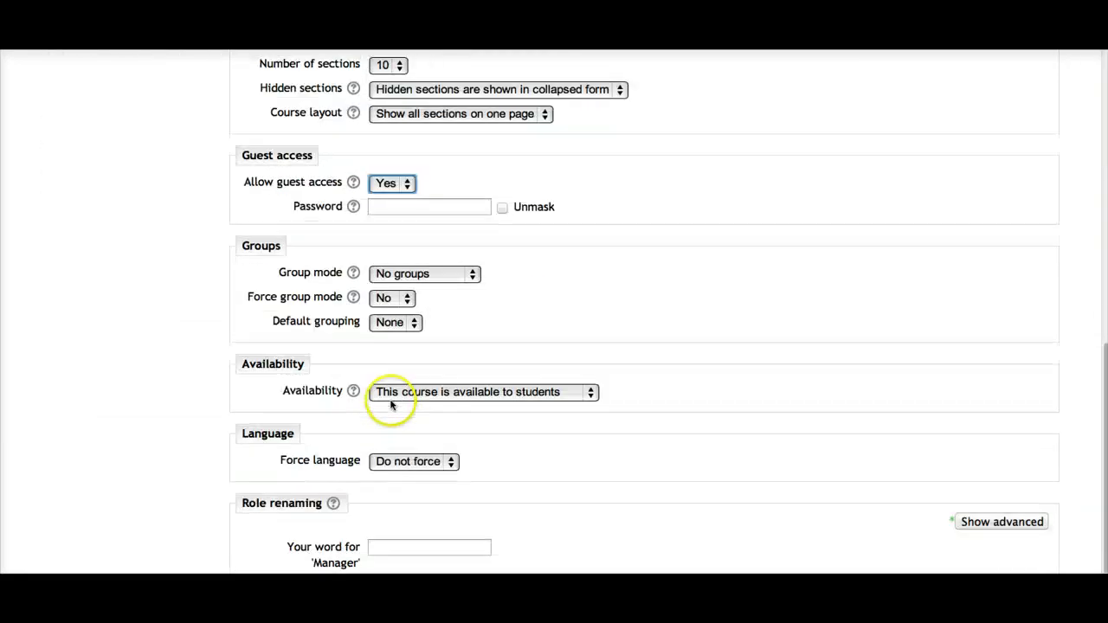
scroll(390, 403, "down", 4)
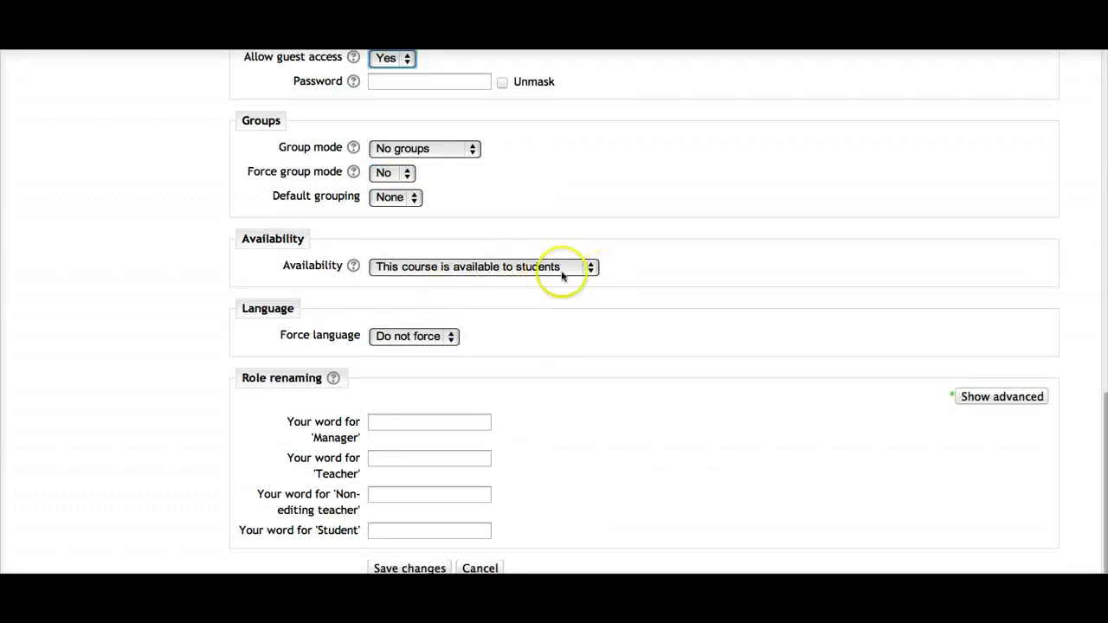
left_click(589, 268)
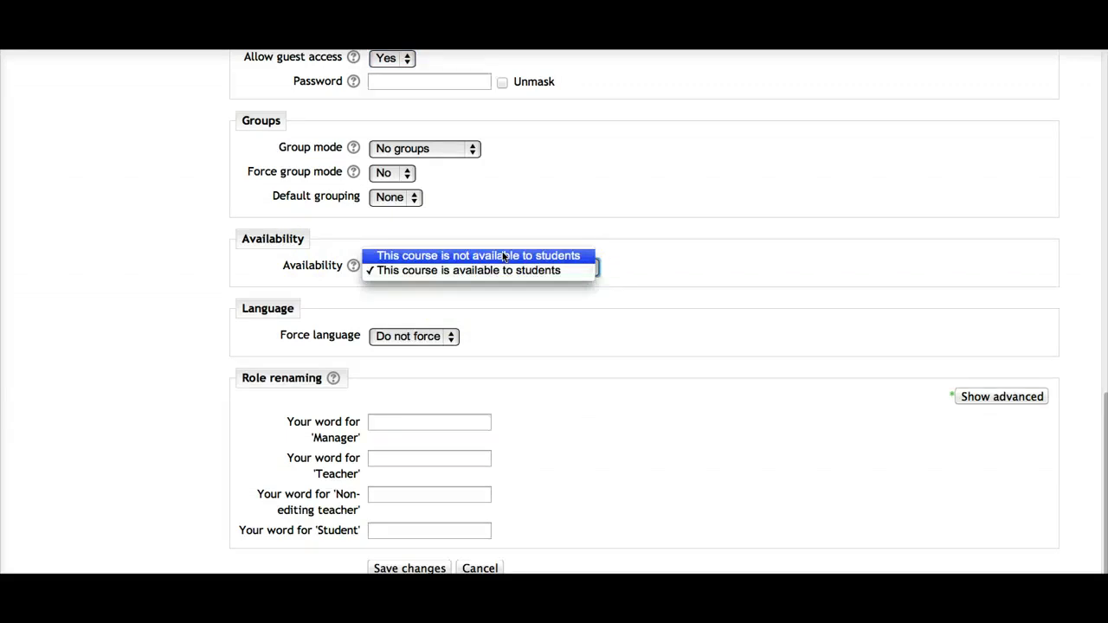
left_click(449, 338)
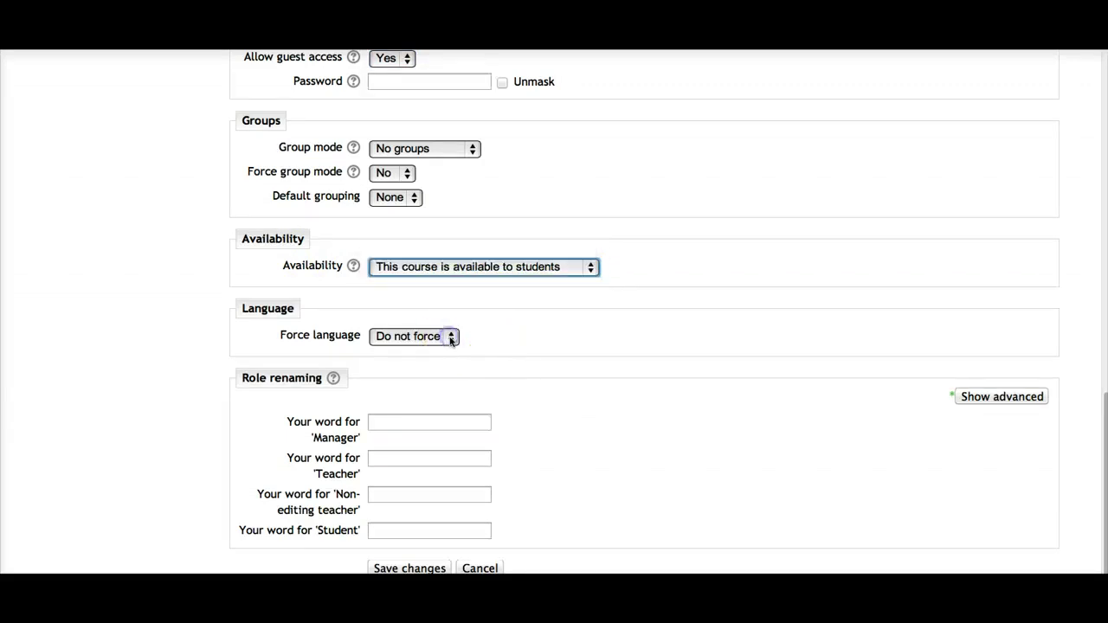
left_click(451, 340)
left_click(527, 339)
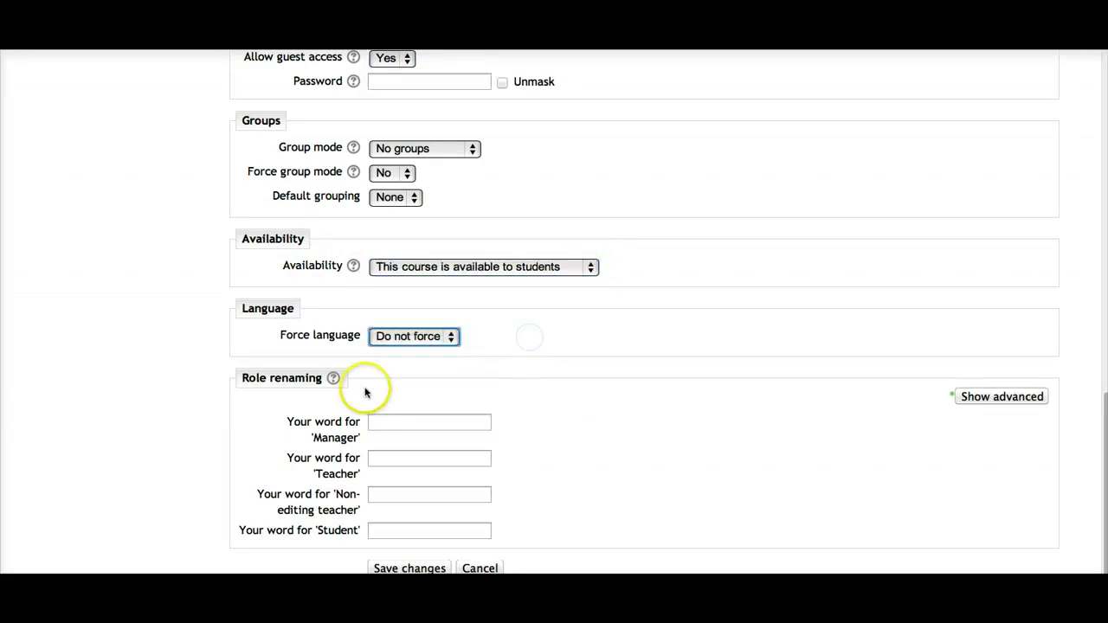
- Read the help text for the Role renaming section and close it
scroll(366, 388, "down", 2)
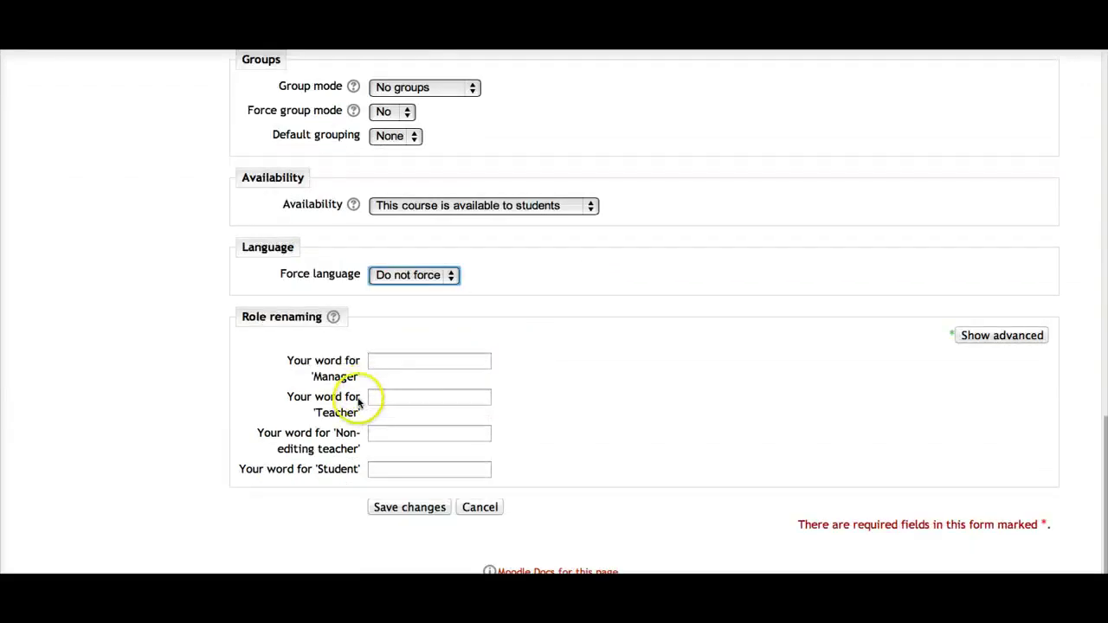
left_click(332, 318)
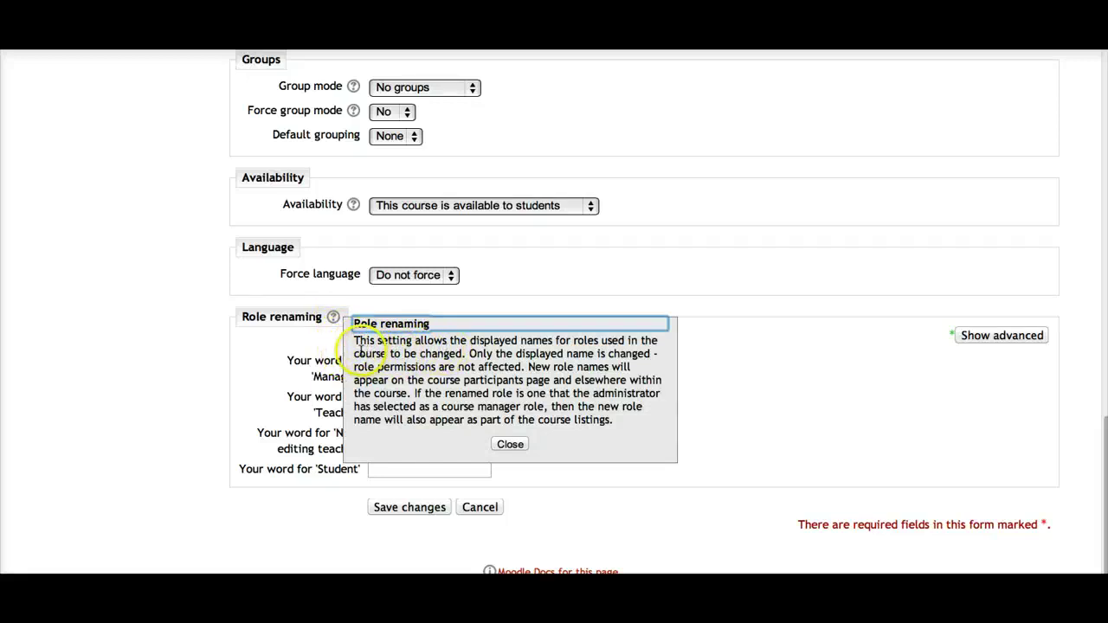
left_click(511, 445)
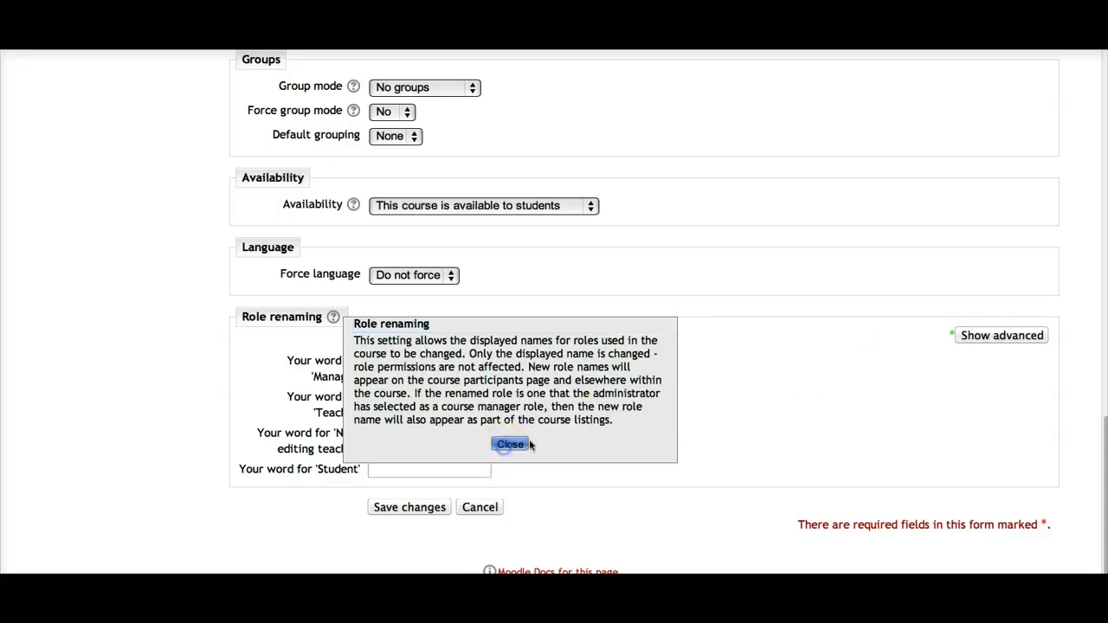
- Show the advanced role renaming fields and save the new course
left_click(963, 337)
scroll(329, 400, "down", 4)
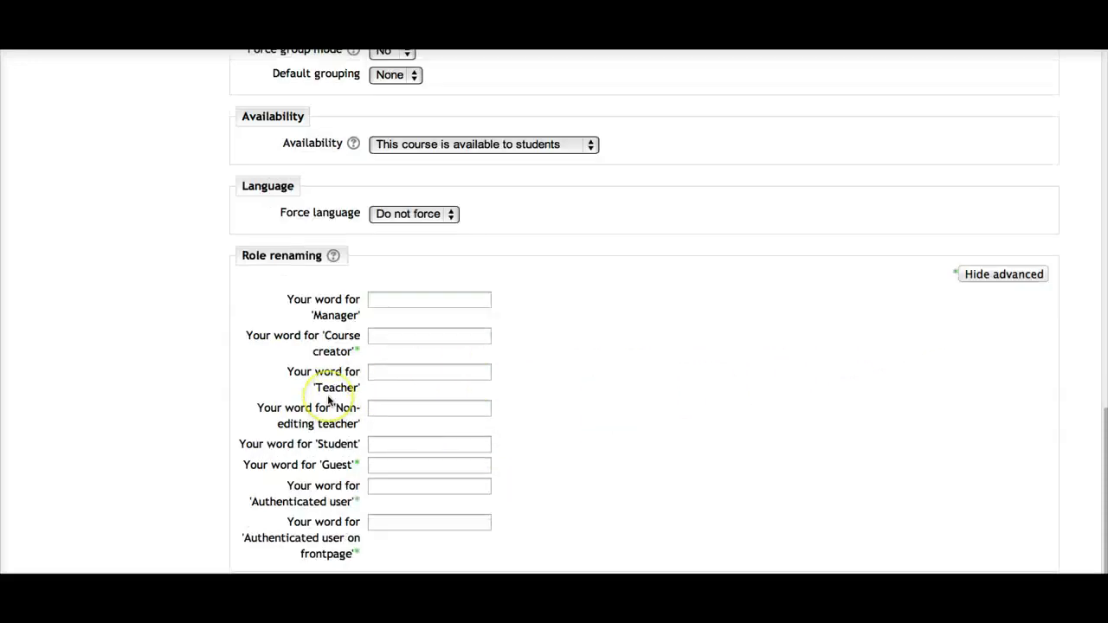
left_click(408, 485)
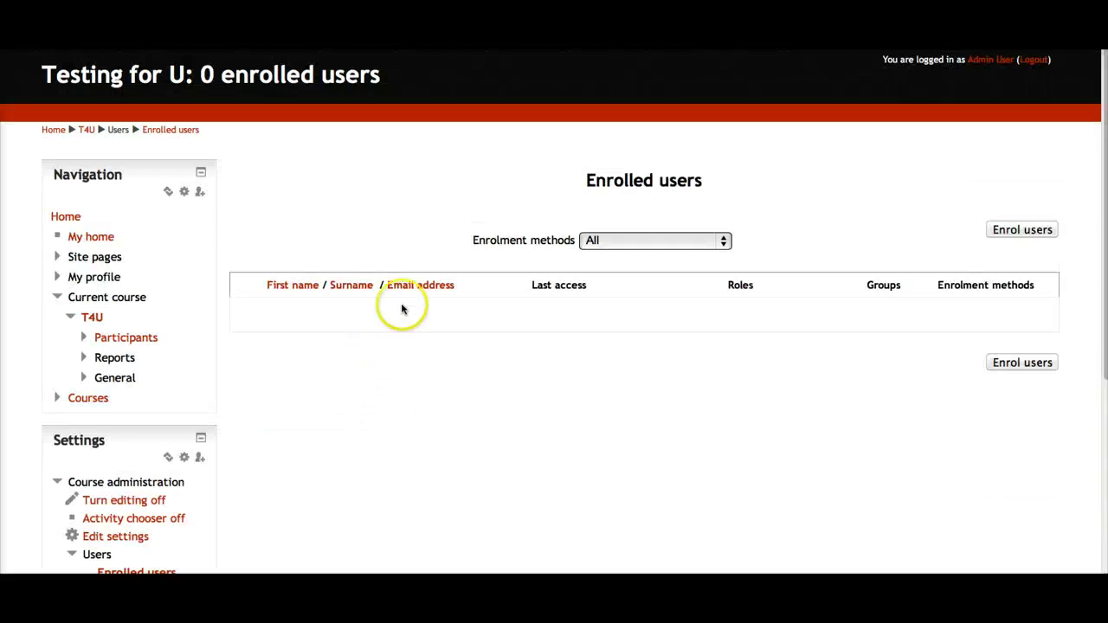
scroll(1048, 231, "down", 1)
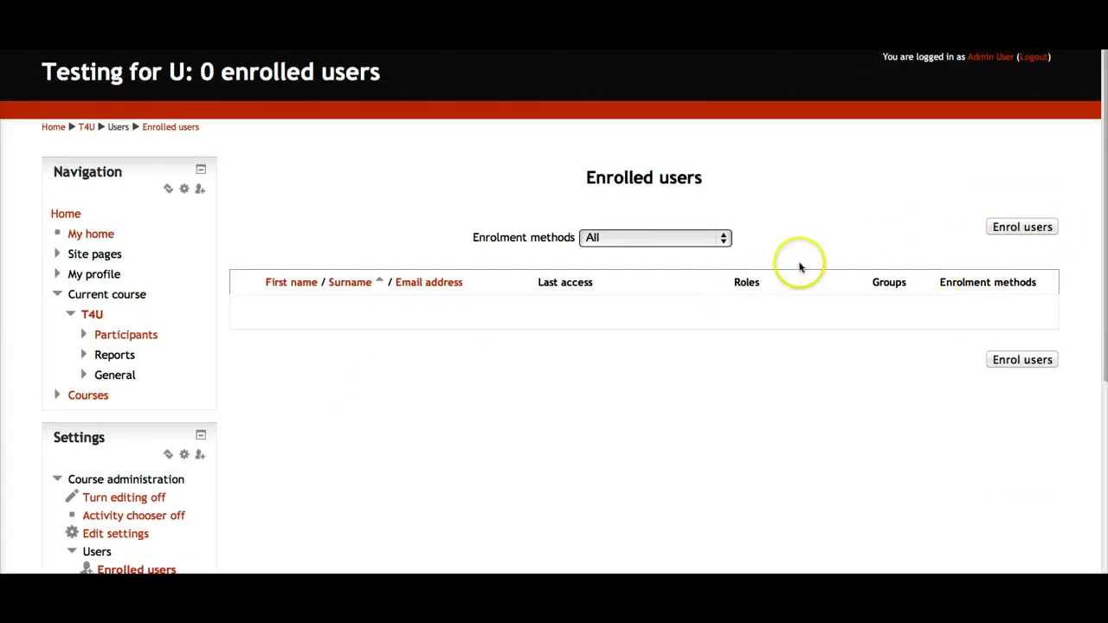
- Open the Testing for U enrolment methods page and check which methods can be added without choosing one
scroll(260, 472, "down", 1)
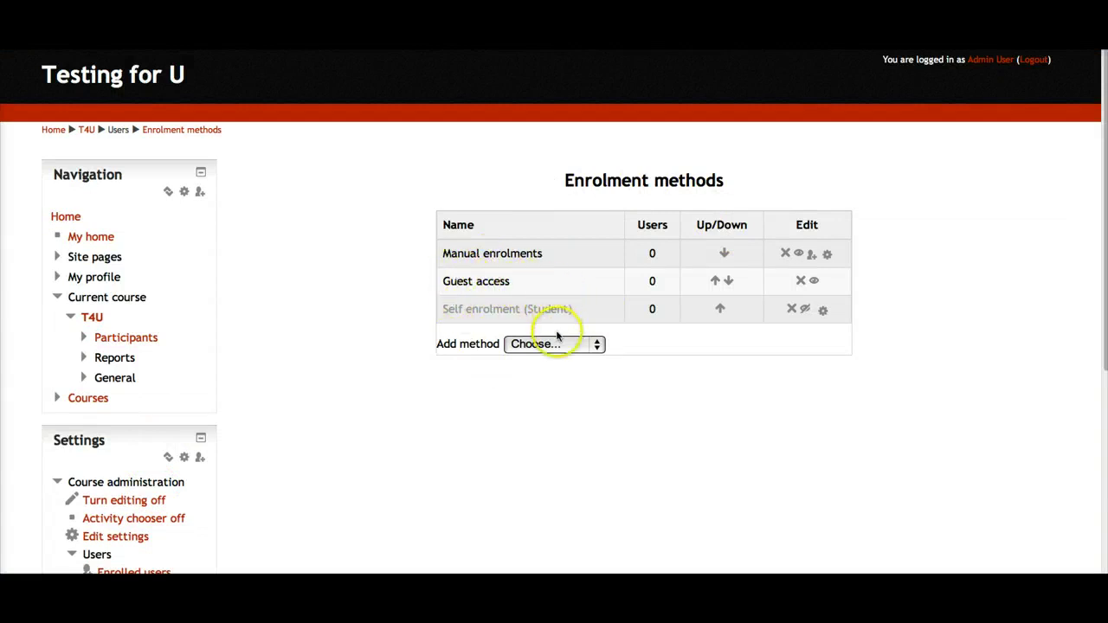
left_click(594, 344)
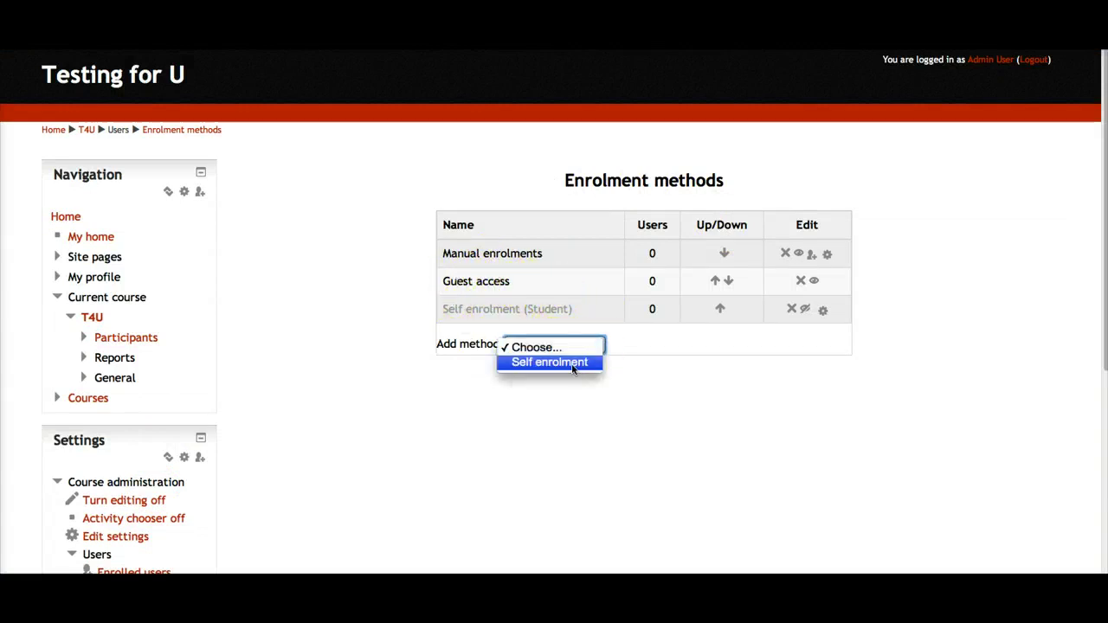
left_click(450, 401)
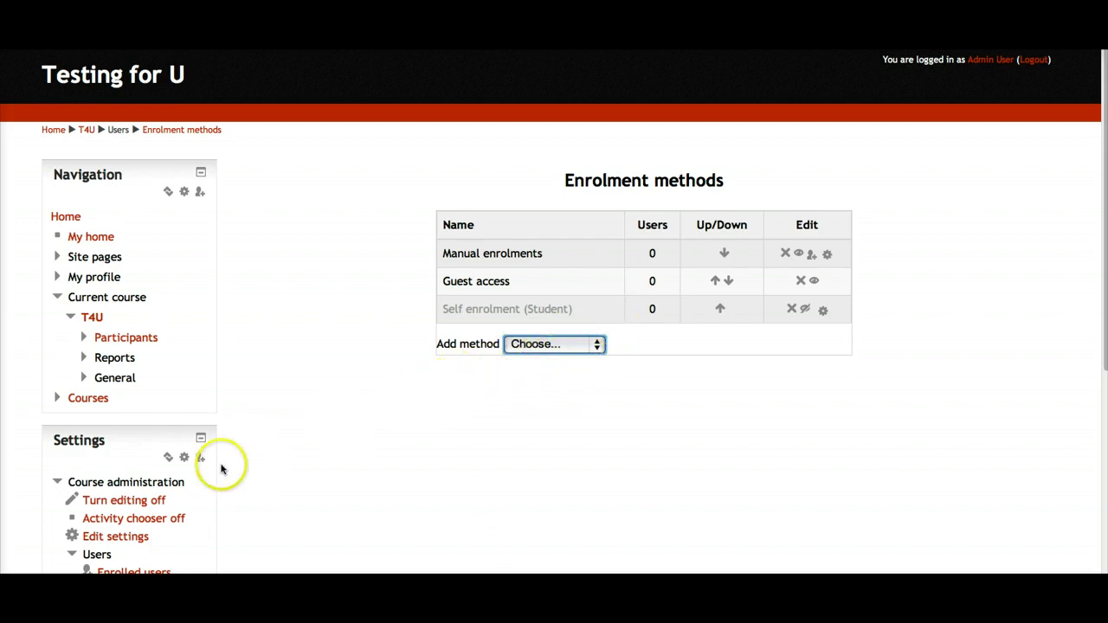
left_click(596, 344)
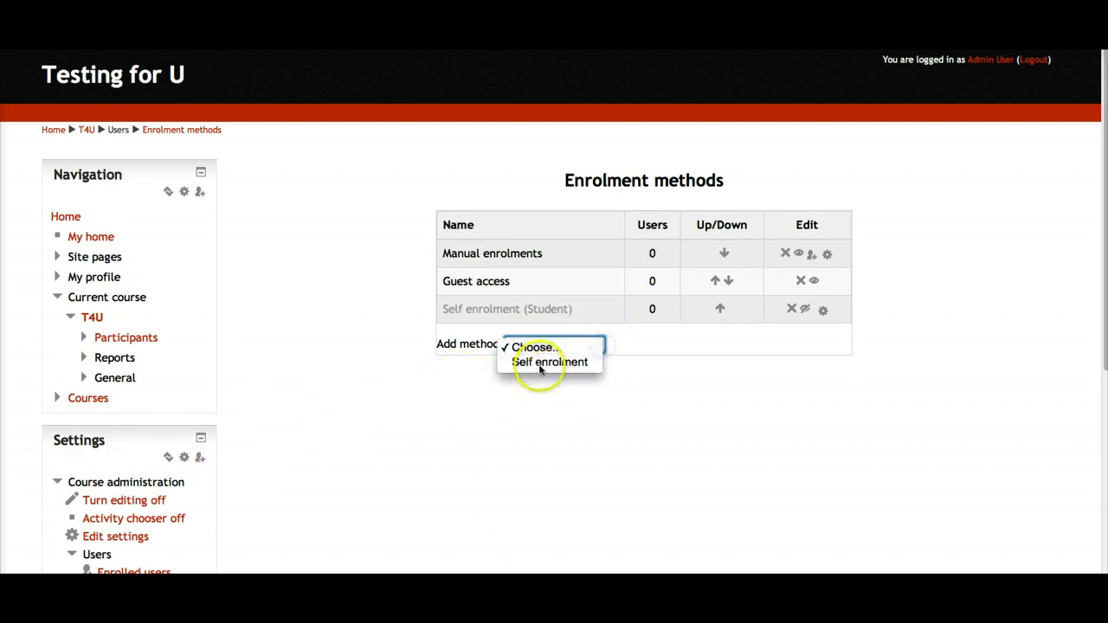
left_click(370, 392)
- Search the site administration settings for "paypal"
scroll(303, 410, "down", 3)
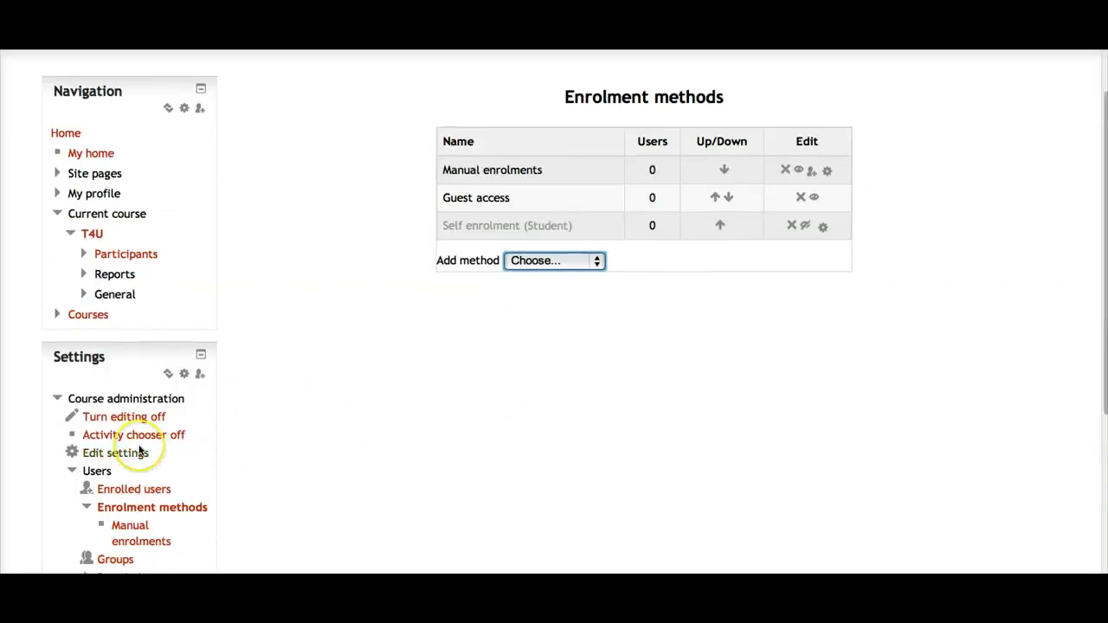
scroll(139, 449, "down", 10)
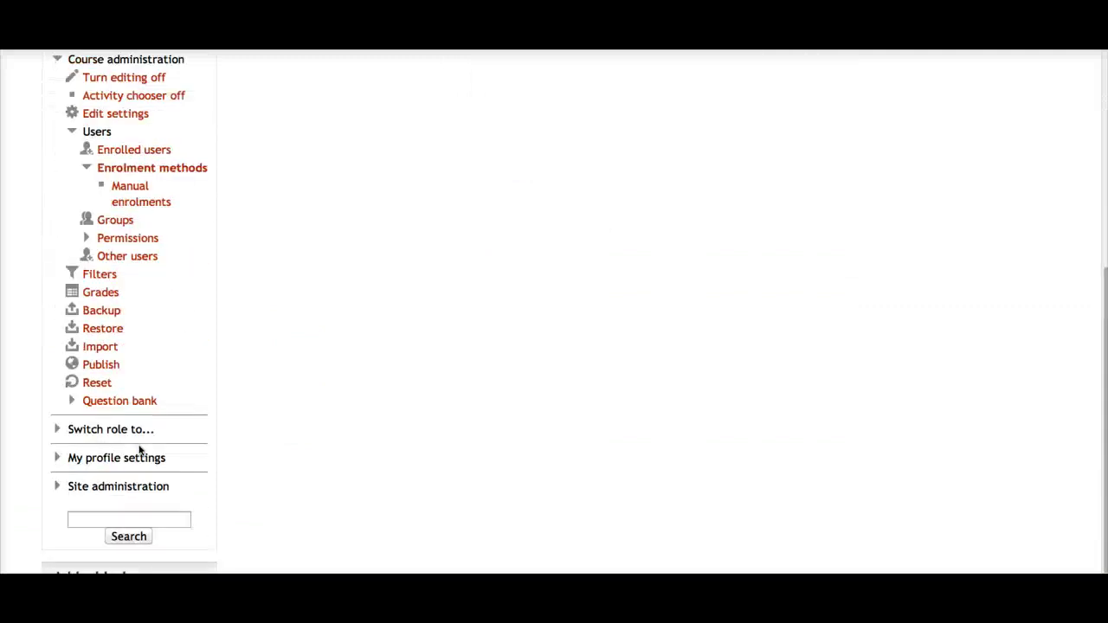
left_click(93, 451)
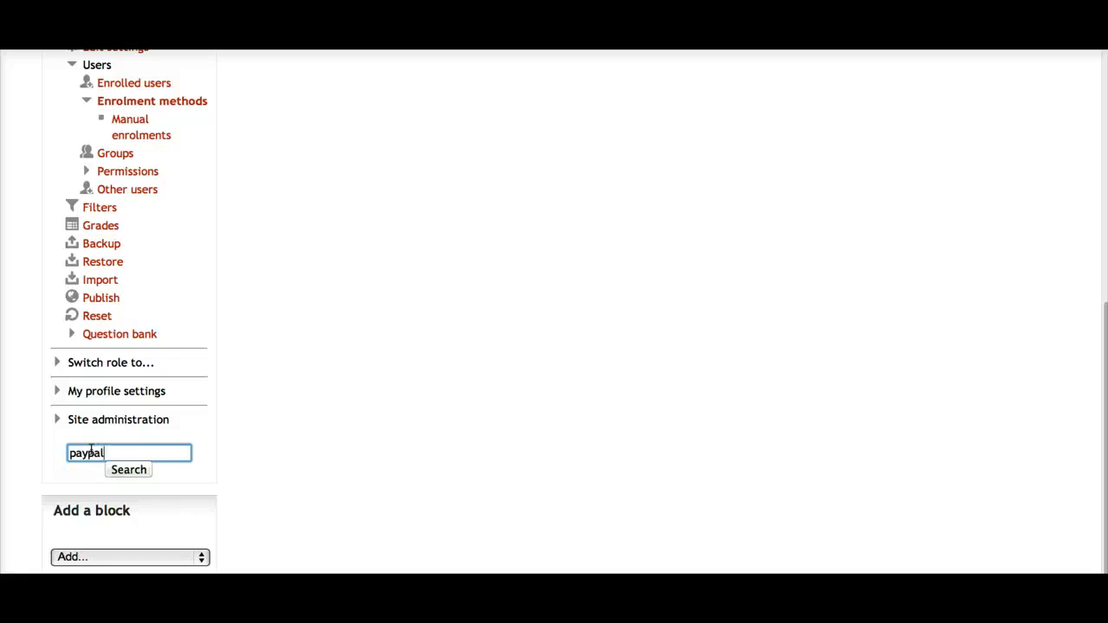
left_click(126, 469)
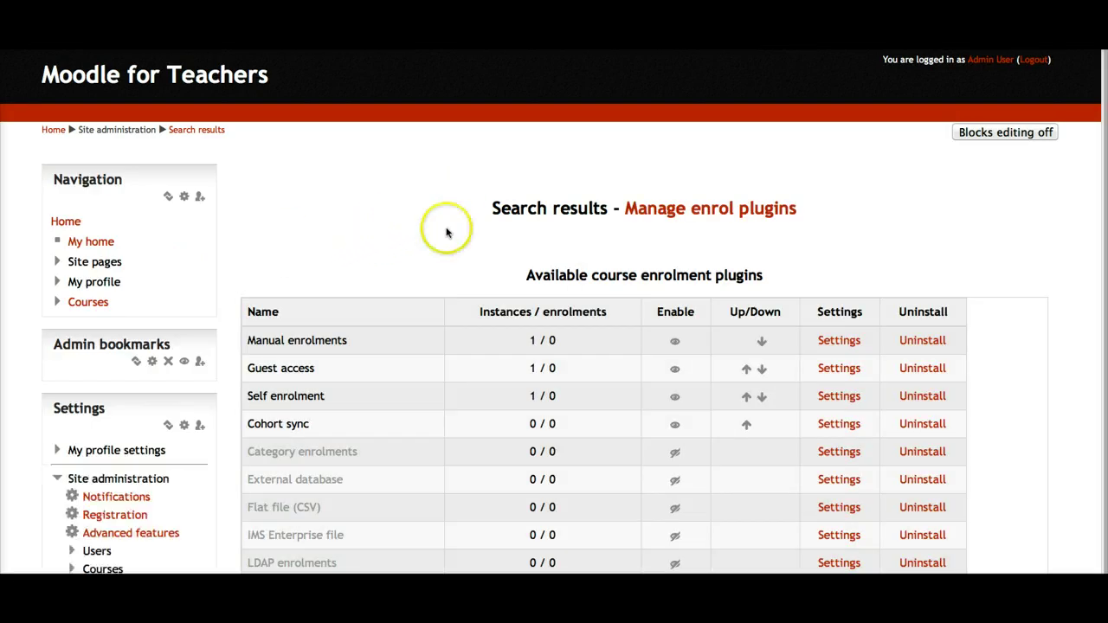
- Enable the PayPal plugin among the available course enrolment plugins and open its settings
scroll(341, 363, "down", 2)
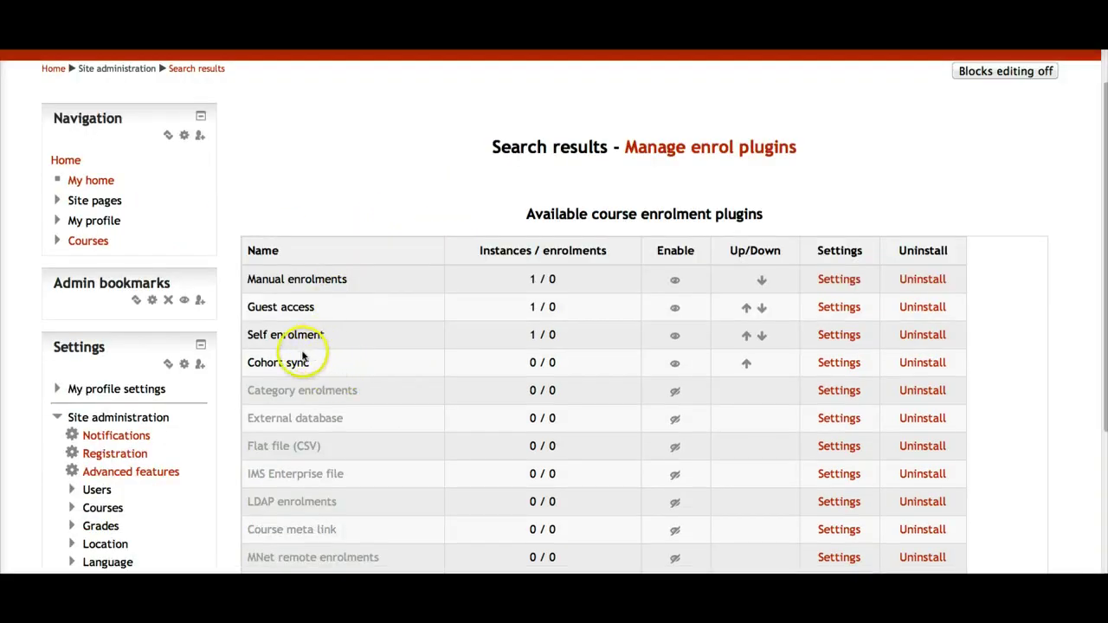
scroll(279, 358, "down", 1)
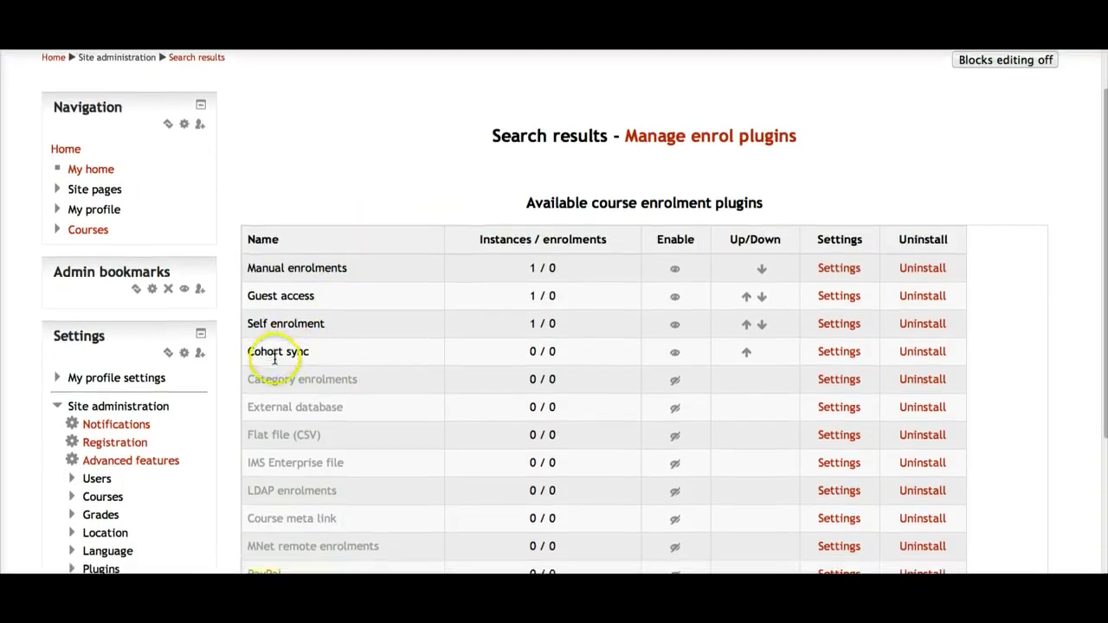
scroll(275, 359, "down", 2)
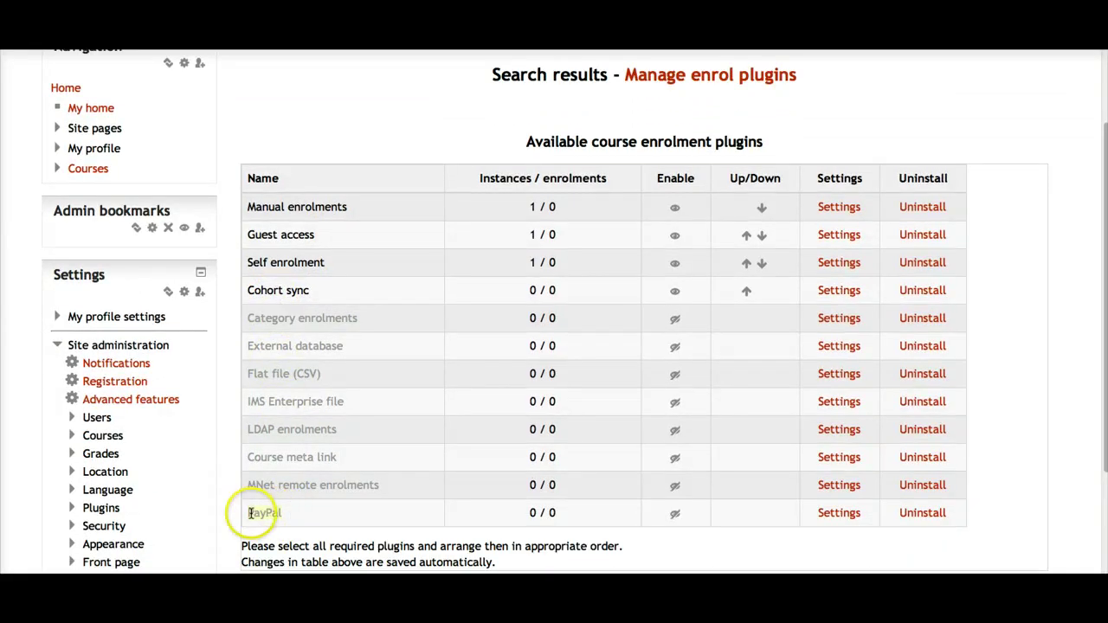
left_click(845, 514)
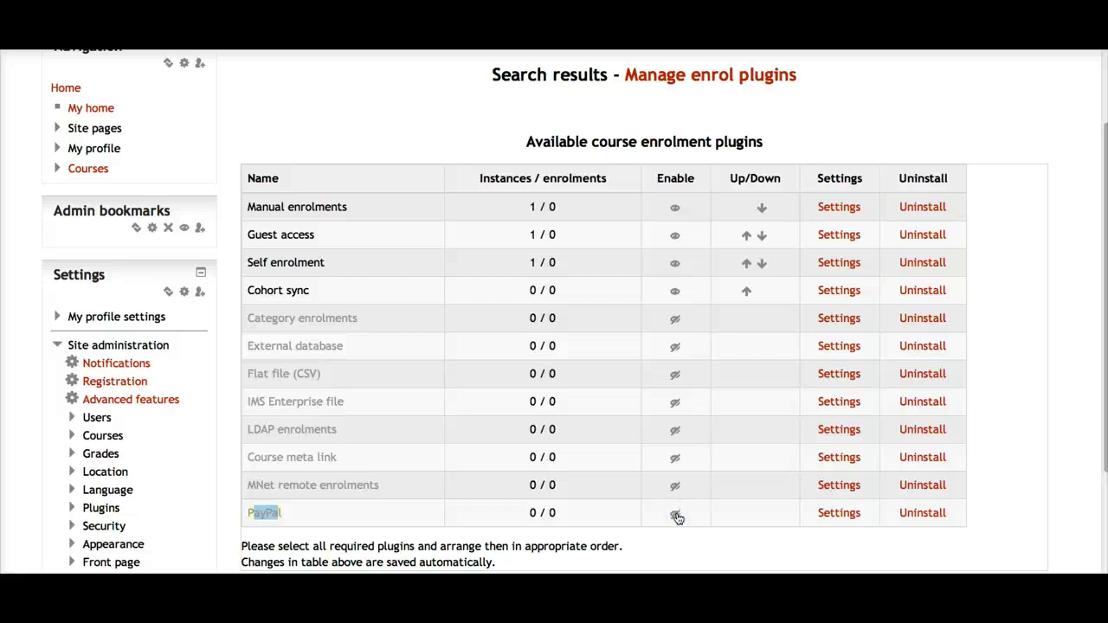
left_click(675, 515)
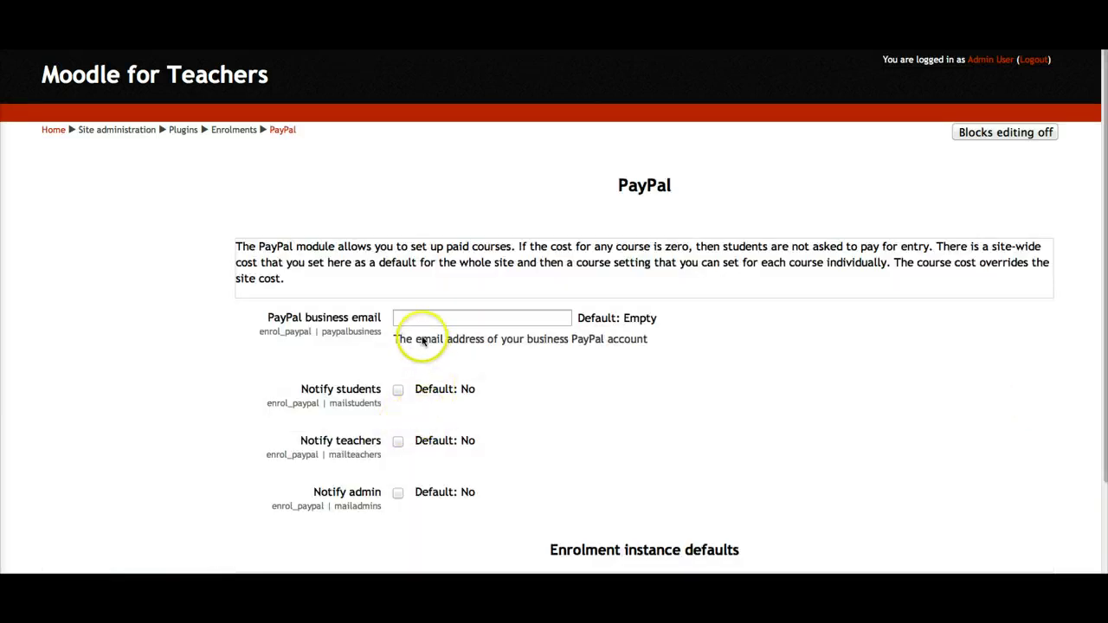
- Leave the PayPal business email empty and set Allow PayPal enrolments to Yes
left_click(433, 318)
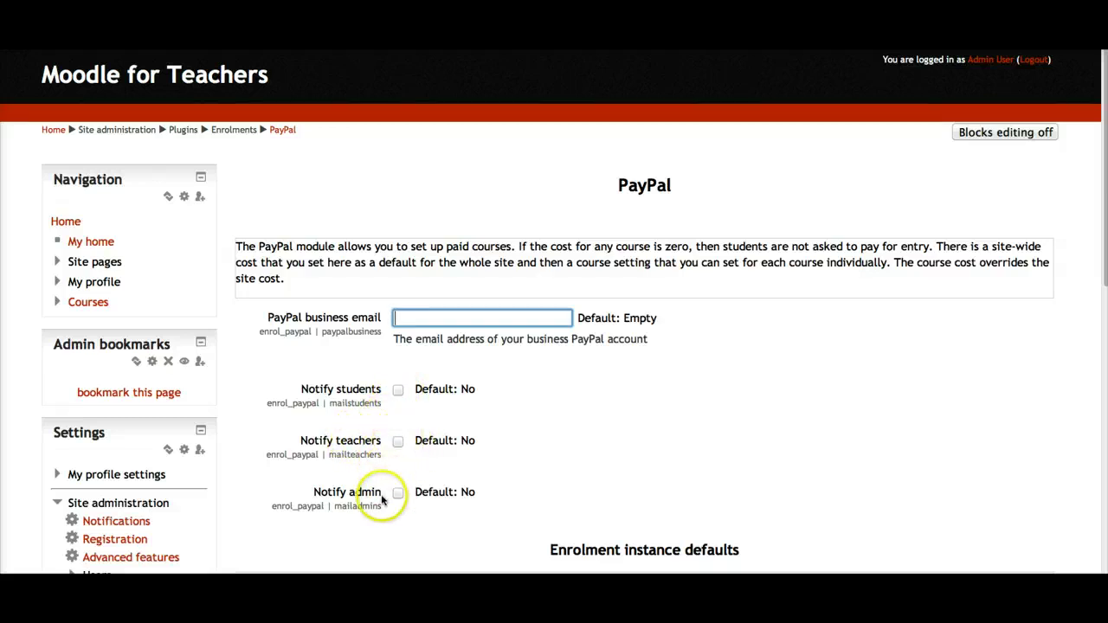
scroll(333, 510, "down", 2)
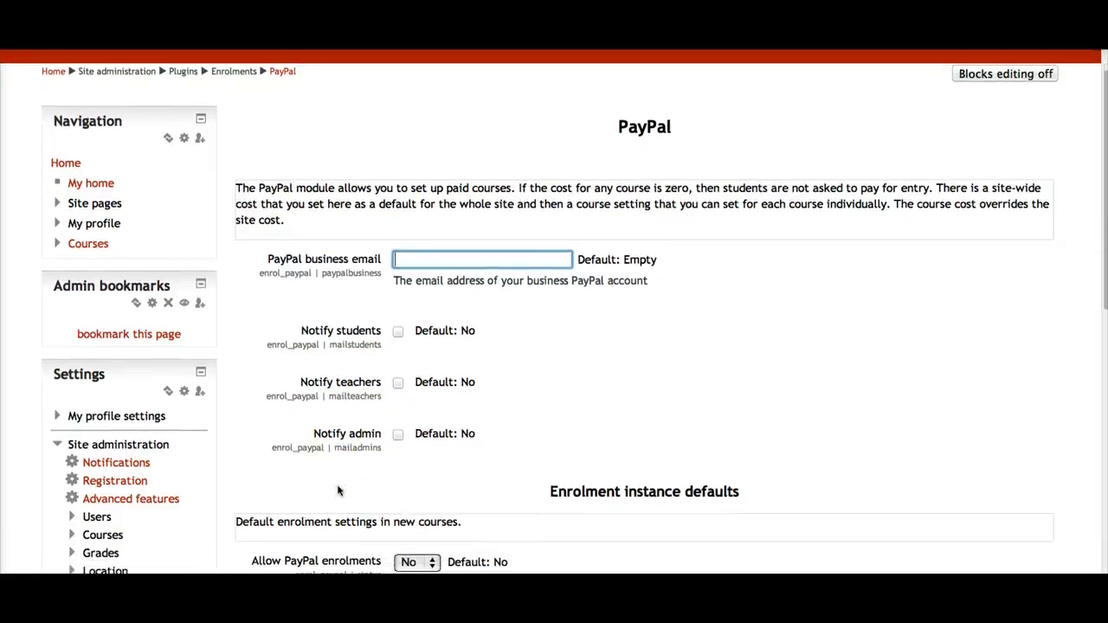
scroll(322, 545, "down", 1)
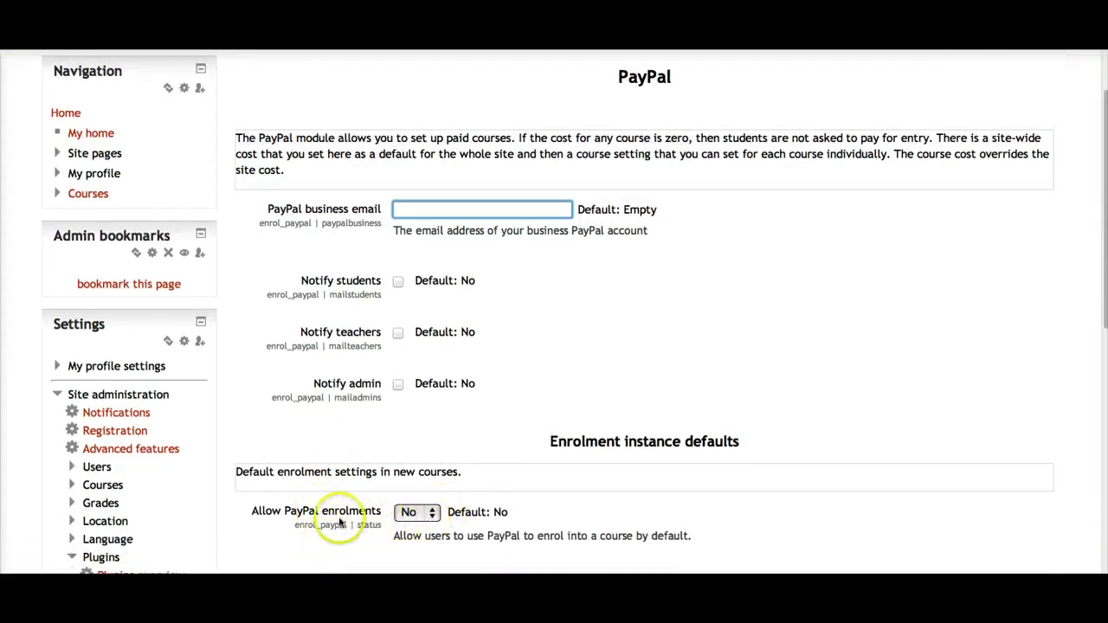
scroll(340, 523, "down", 1)
left_click(421, 512)
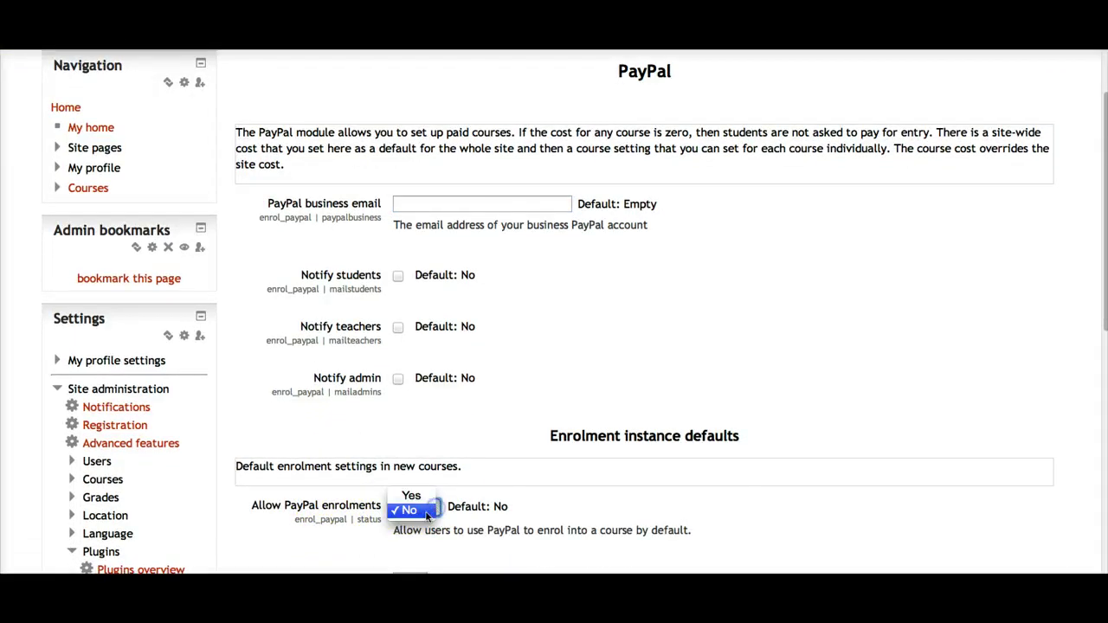
left_click(413, 496)
- Check the currency choices for PayPal enrolments, keep US Dollars, and save the plugin settings
scroll(419, 494, "down", 4)
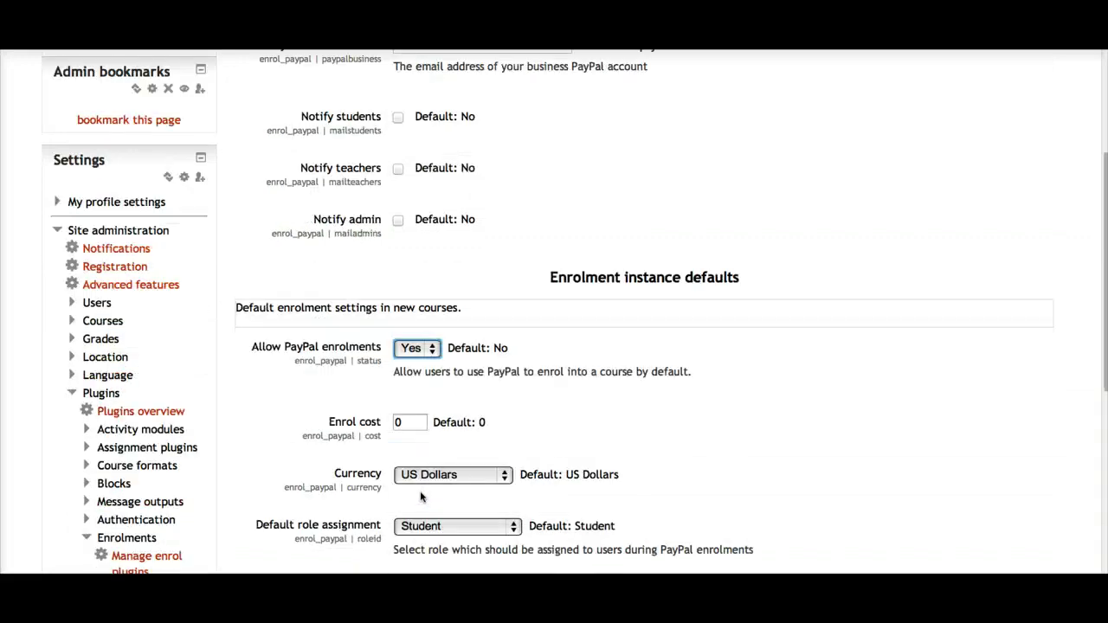
scroll(494, 477, "down", 2)
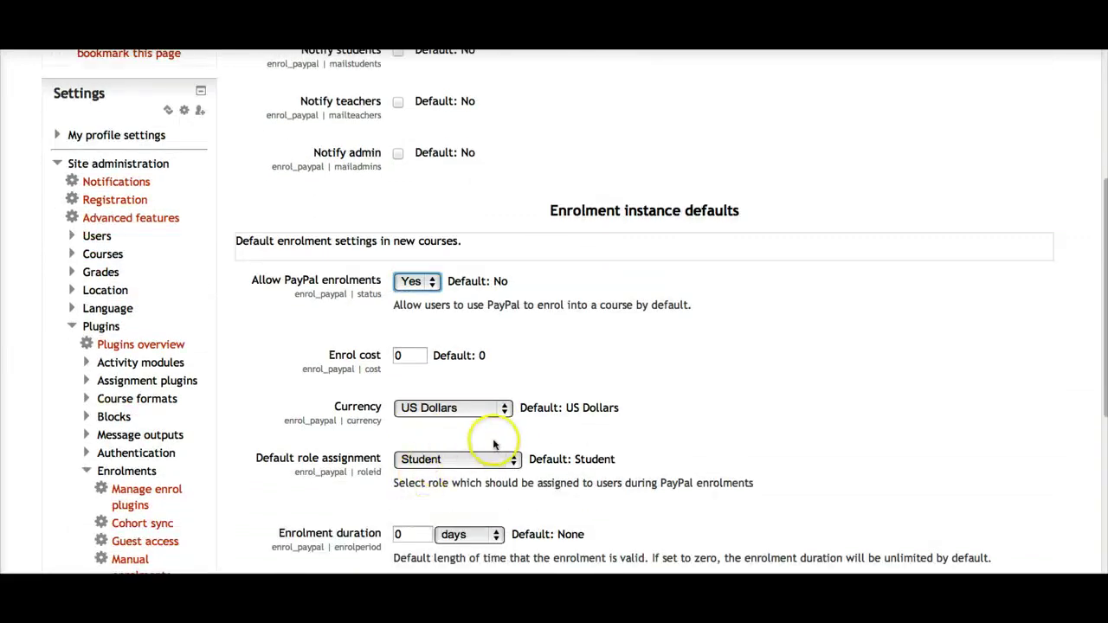
left_click(507, 415)
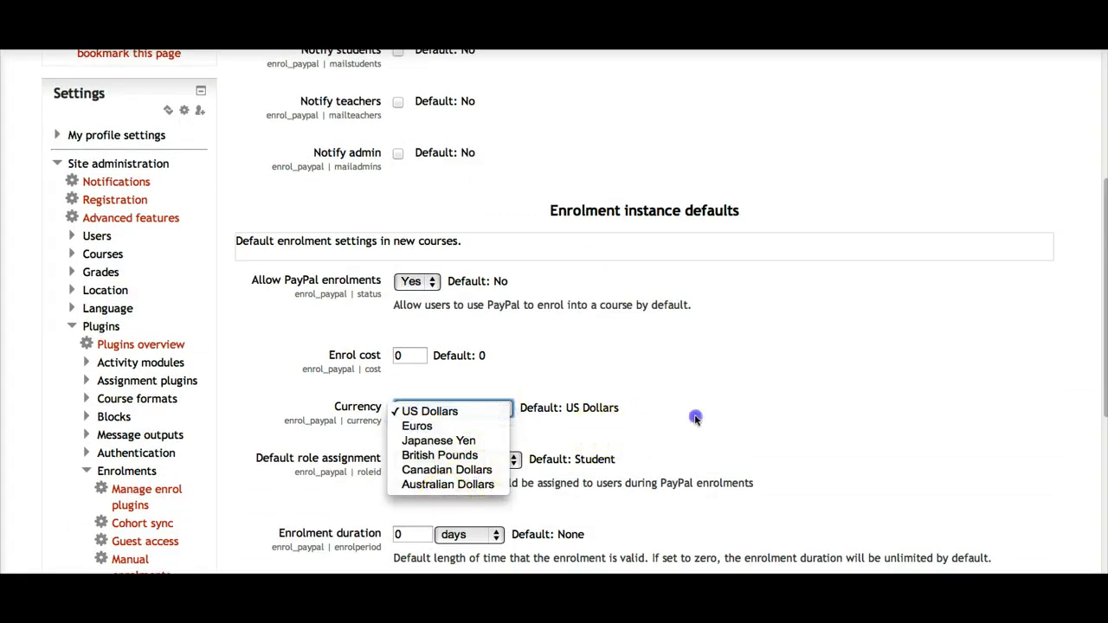
left_click(696, 417)
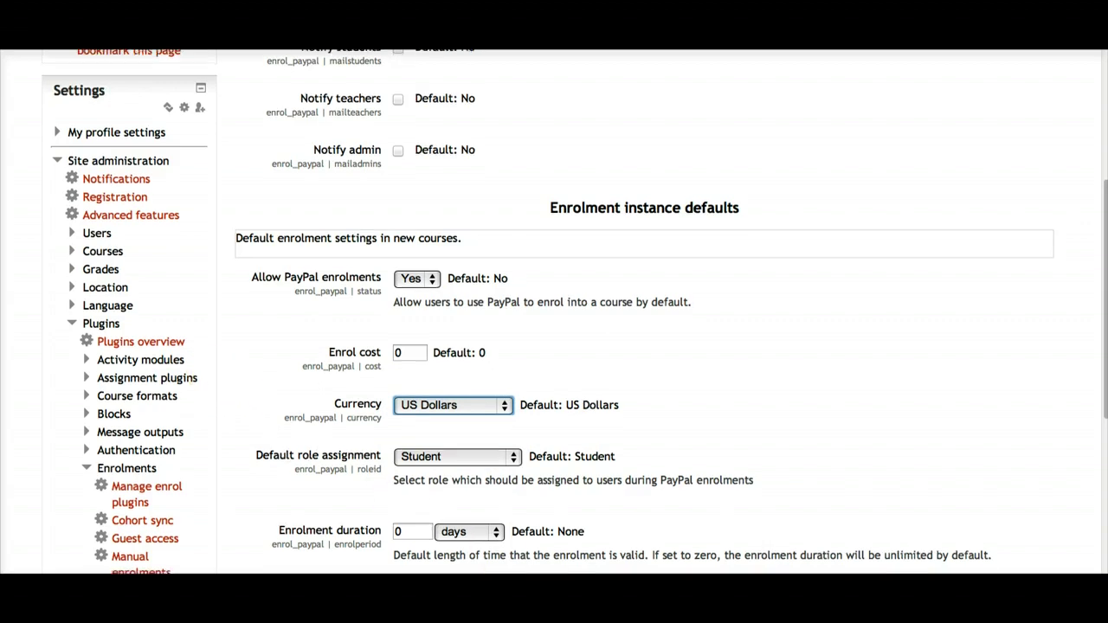
scroll(554, 346, "down", 2)
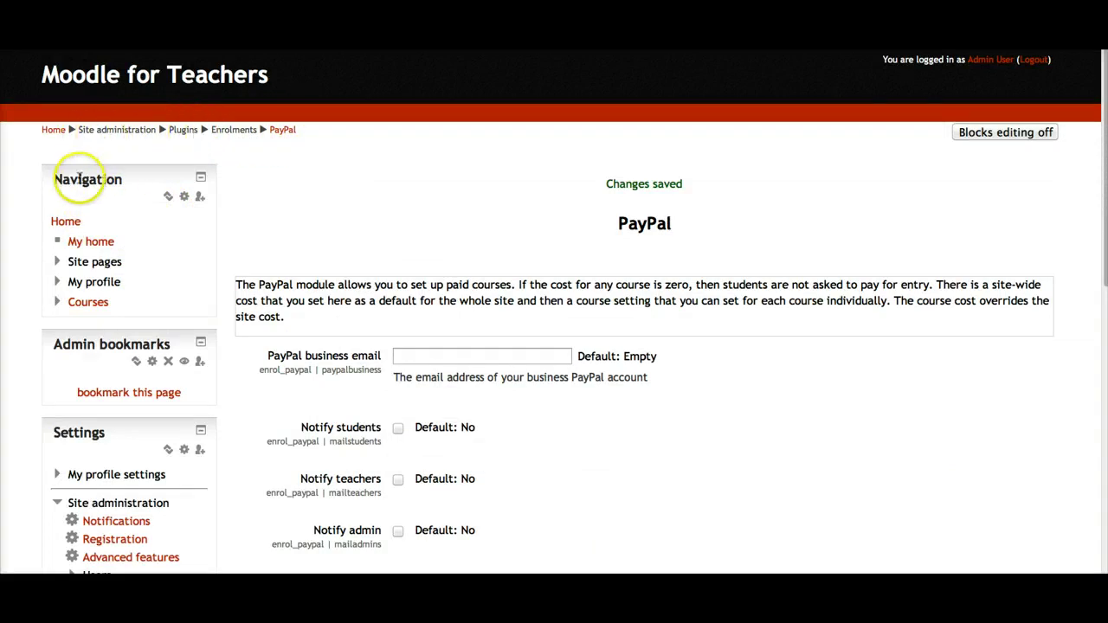
- Open the Testing for U course from the Miscellaneous course category
left_click(88, 304)
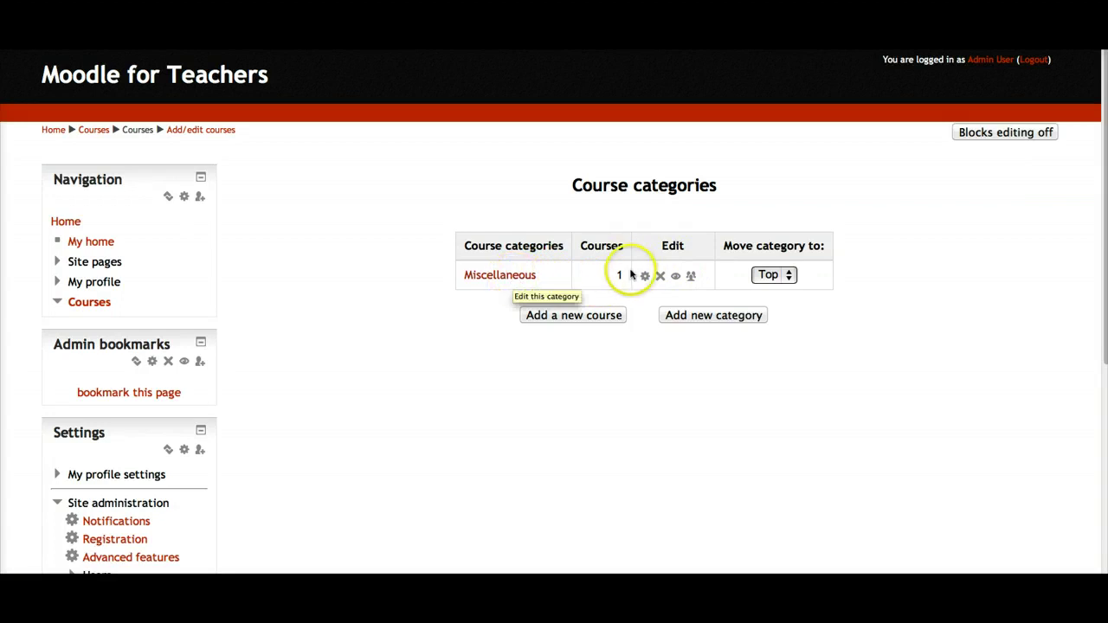
left_click(515, 275)
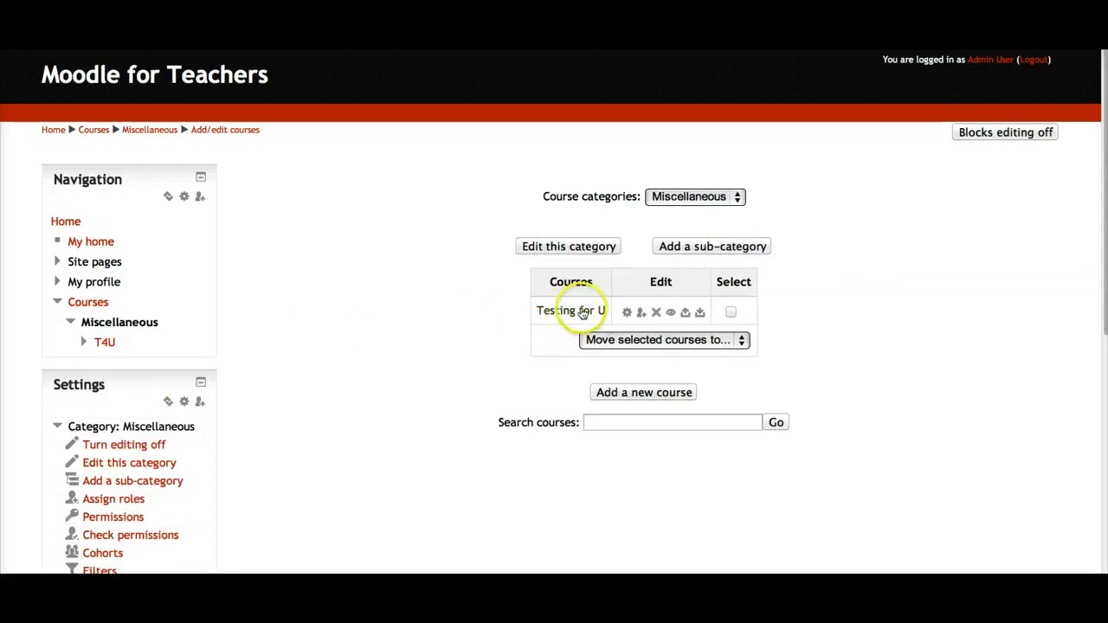
left_click(580, 313)
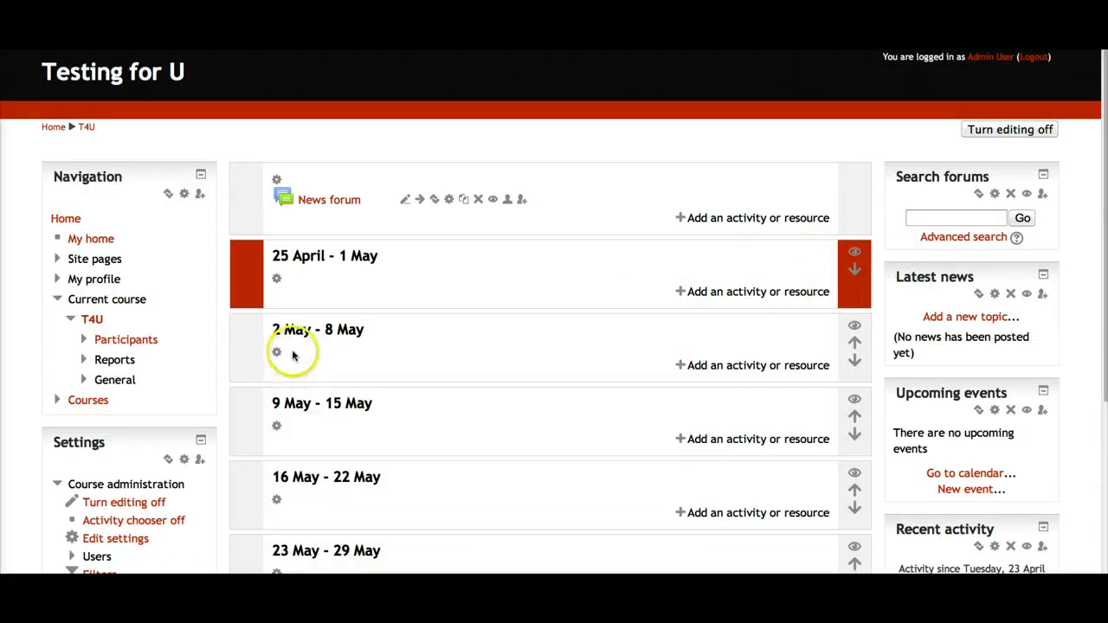
- Expand the user options in the course administration and open the course's enrolment methods
scroll(295, 358, "down", 1)
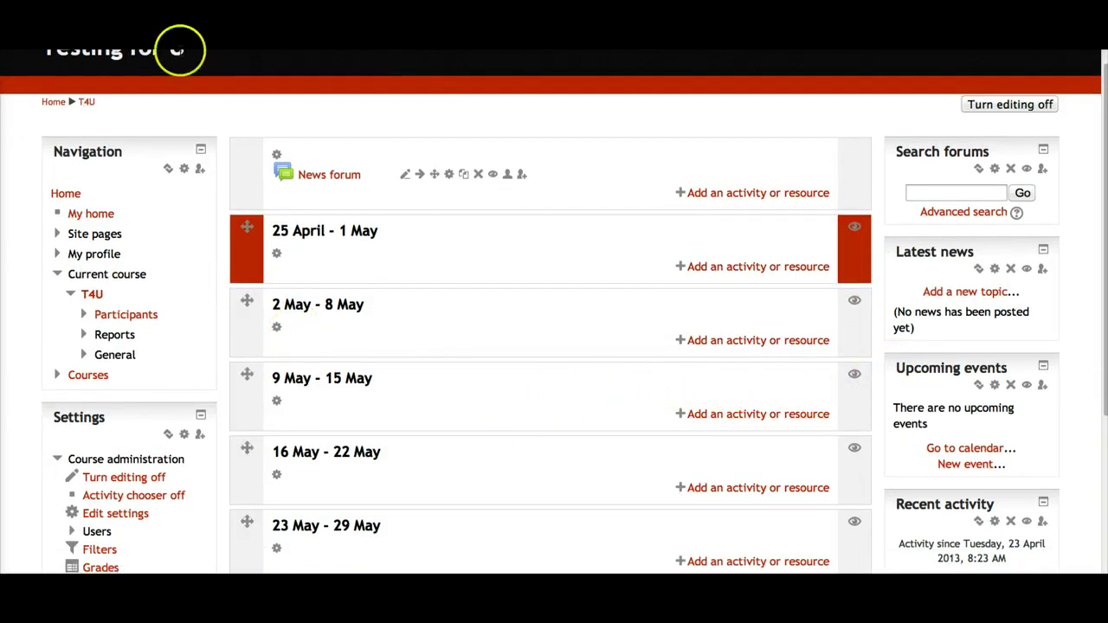
scroll(67, 190, "down", 6)
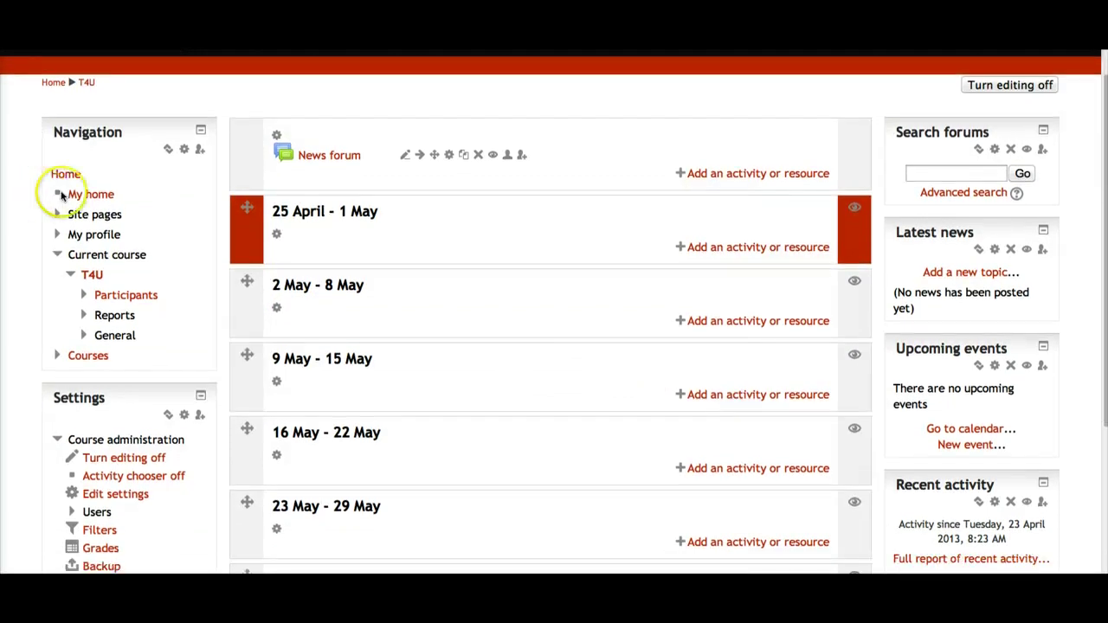
scroll(129, 186, "down", 2)
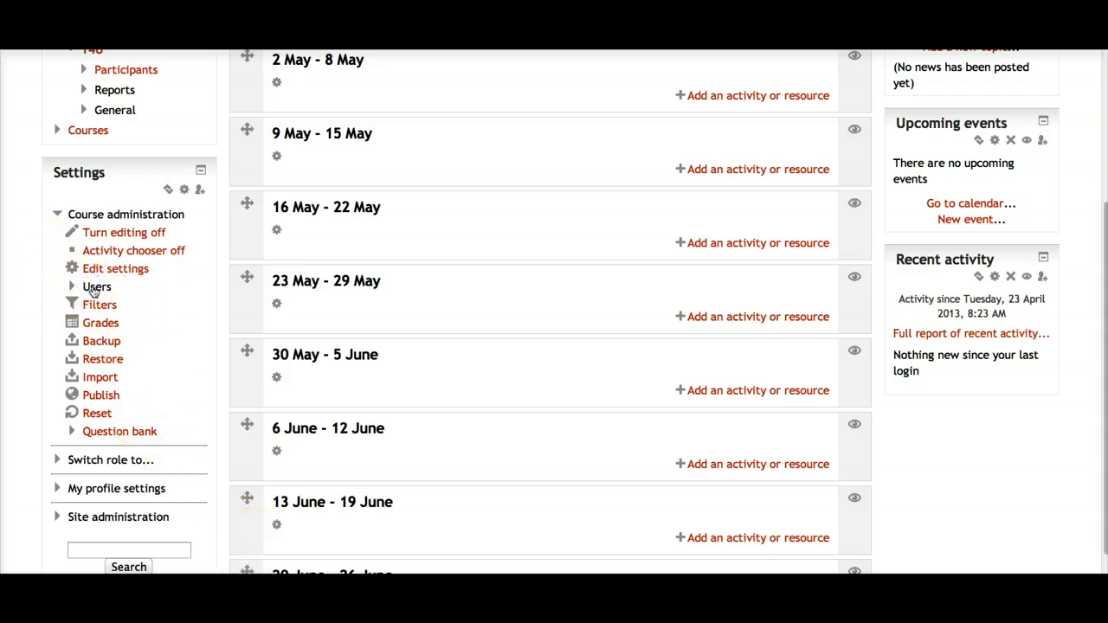
left_click(95, 287)
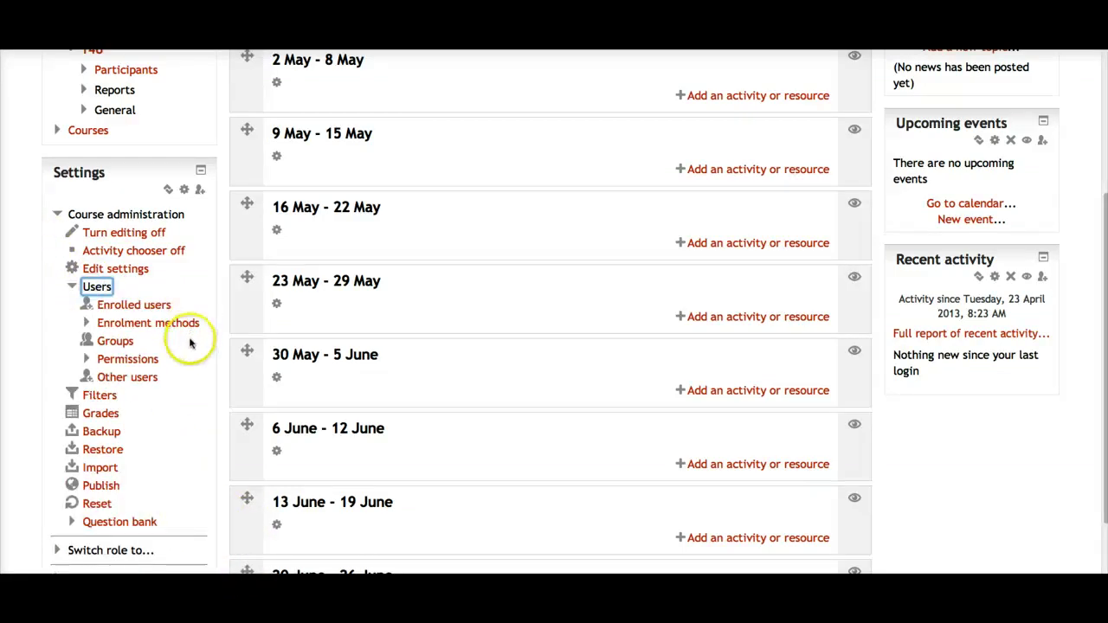
left_click(181, 277)
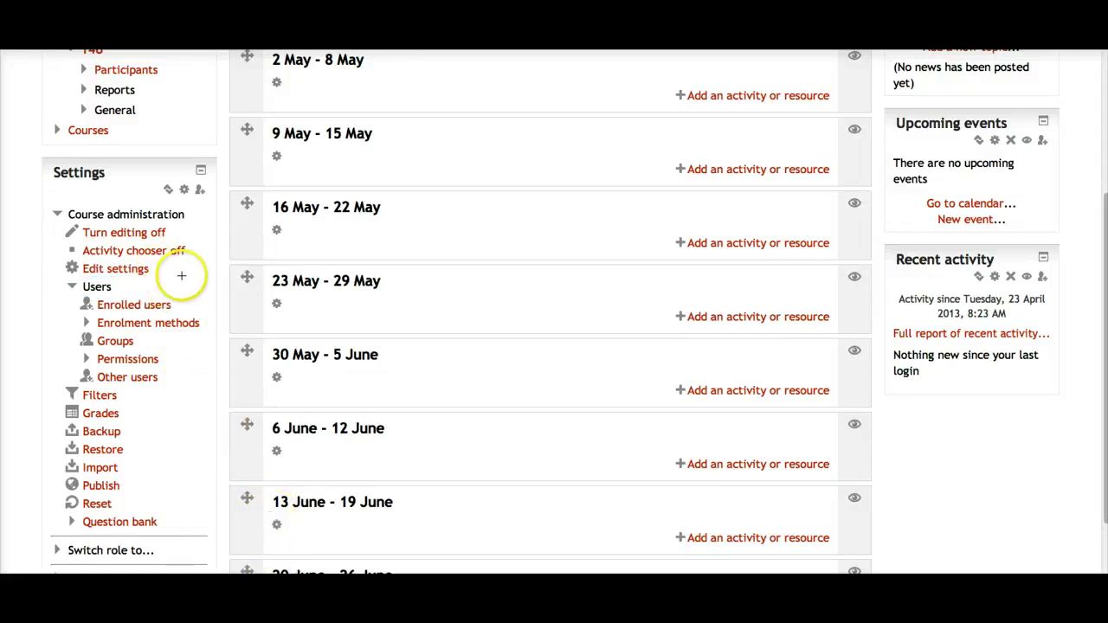
left_click(198, 366)
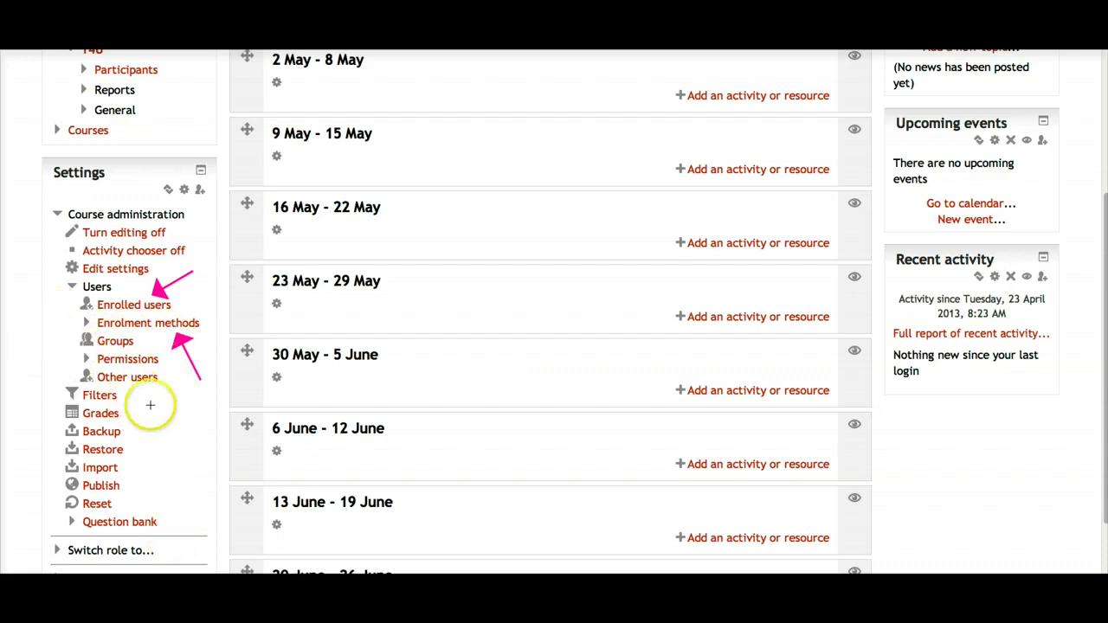
left_click(136, 323)
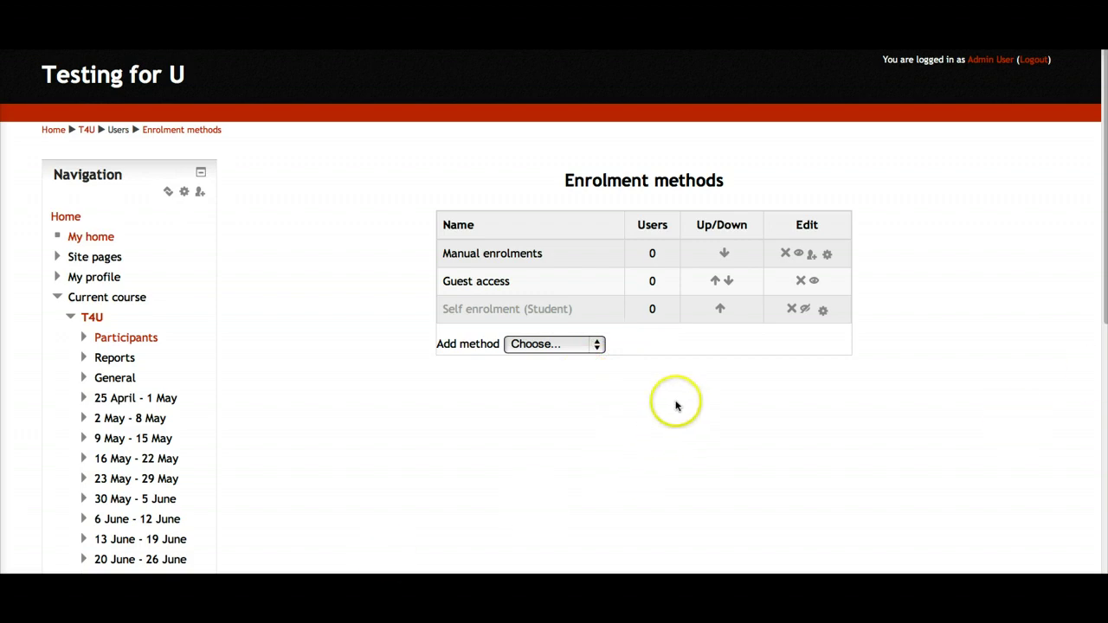
- Try to add PayPal as an enrolment method for Testing for U, and bring up the method choices again
left_click(600, 345)
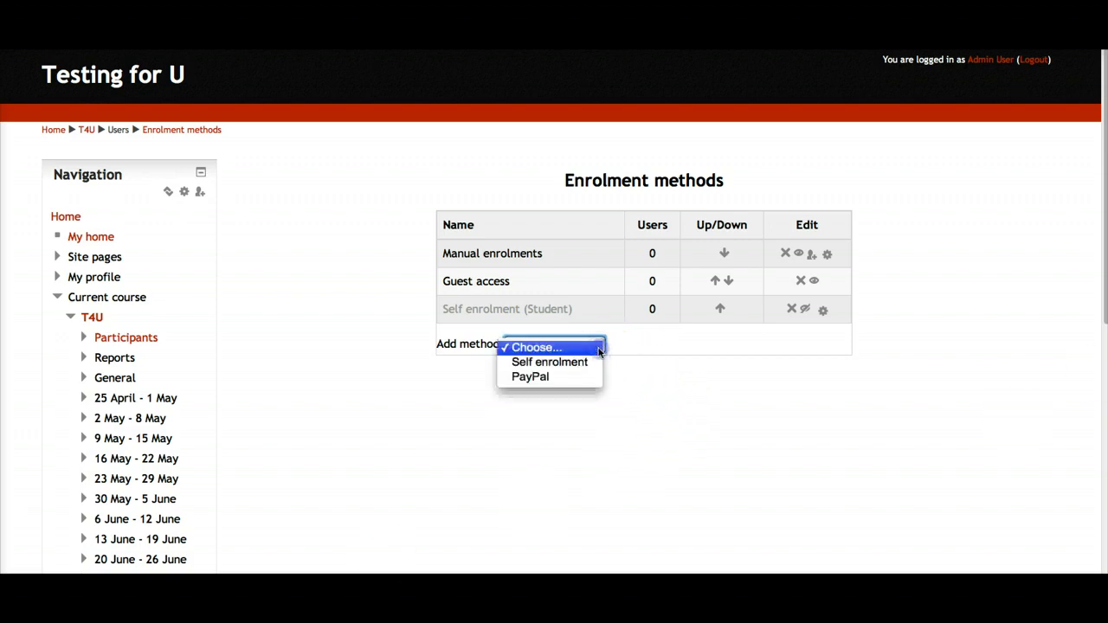
left_click(536, 377)
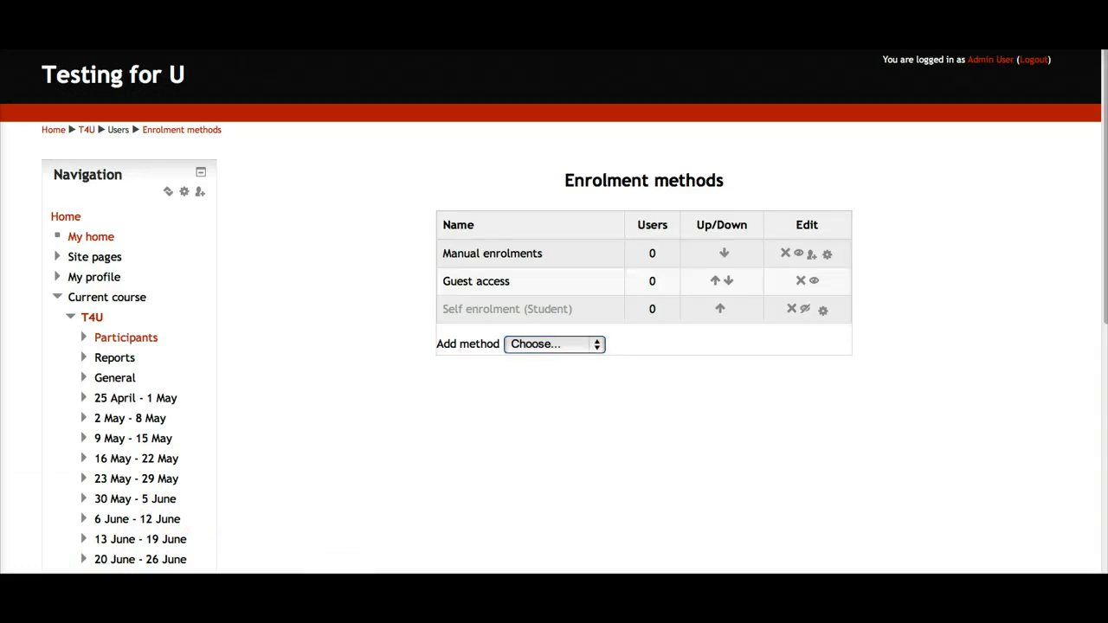
left_click(610, 264)
left_click(595, 347)
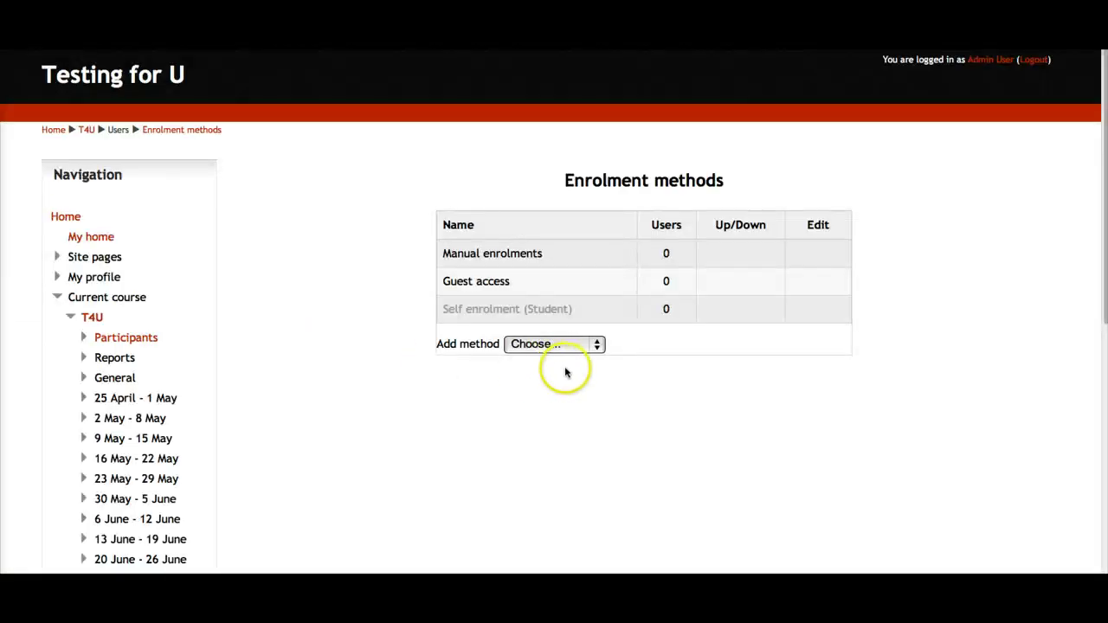
- Set up a PayPal enrolment method for the course with the custom instance name Paid and an enrol cost of 100
left_click(596, 346)
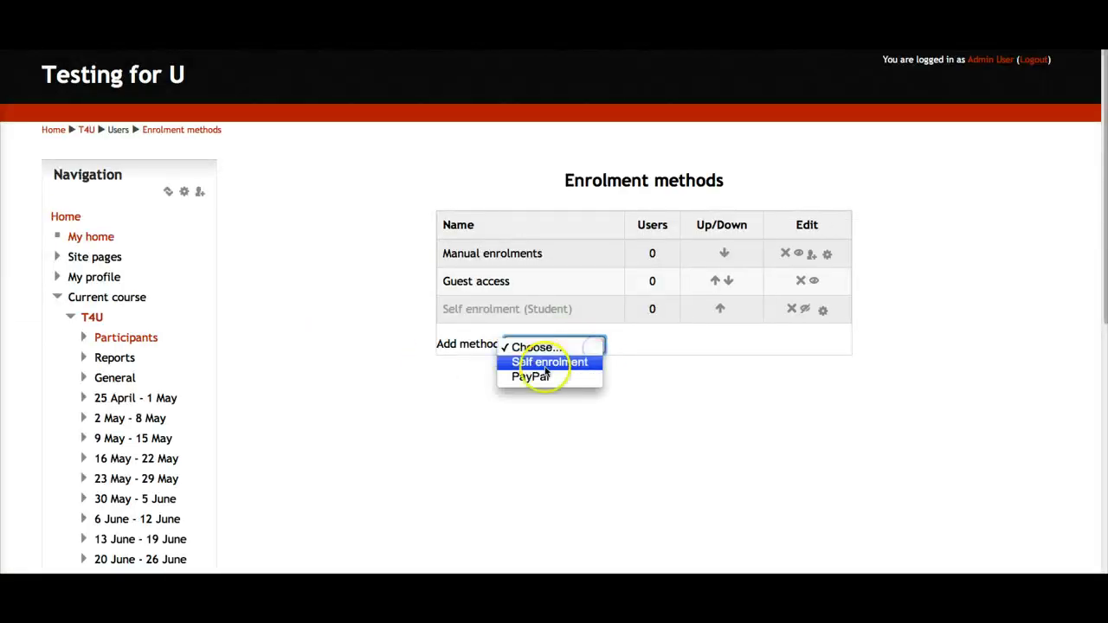
left_click(524, 379)
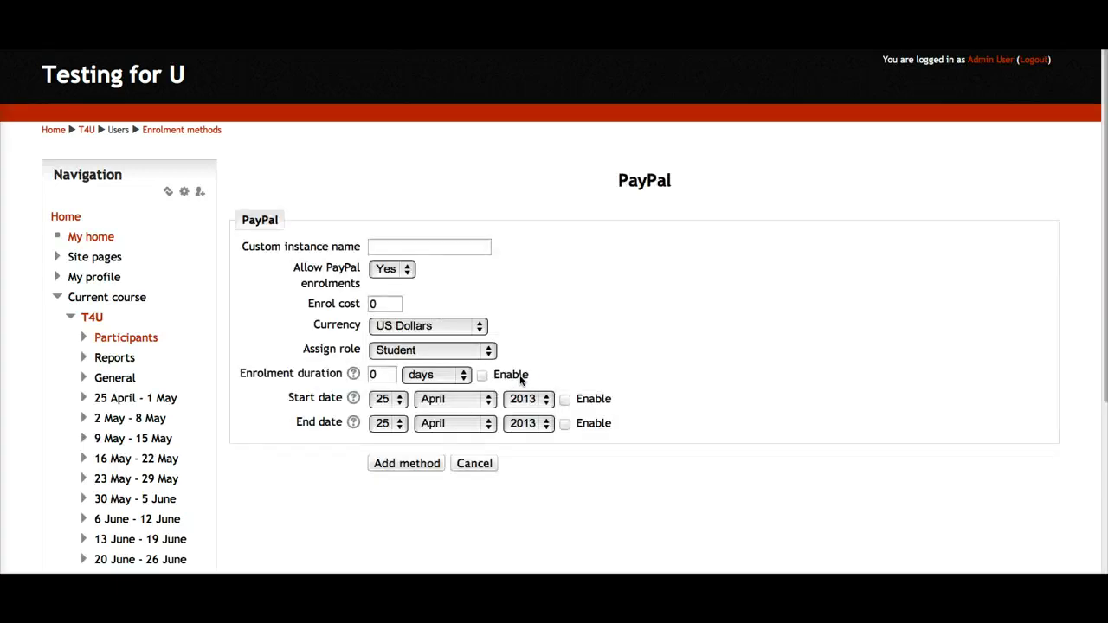
left_click(378, 248)
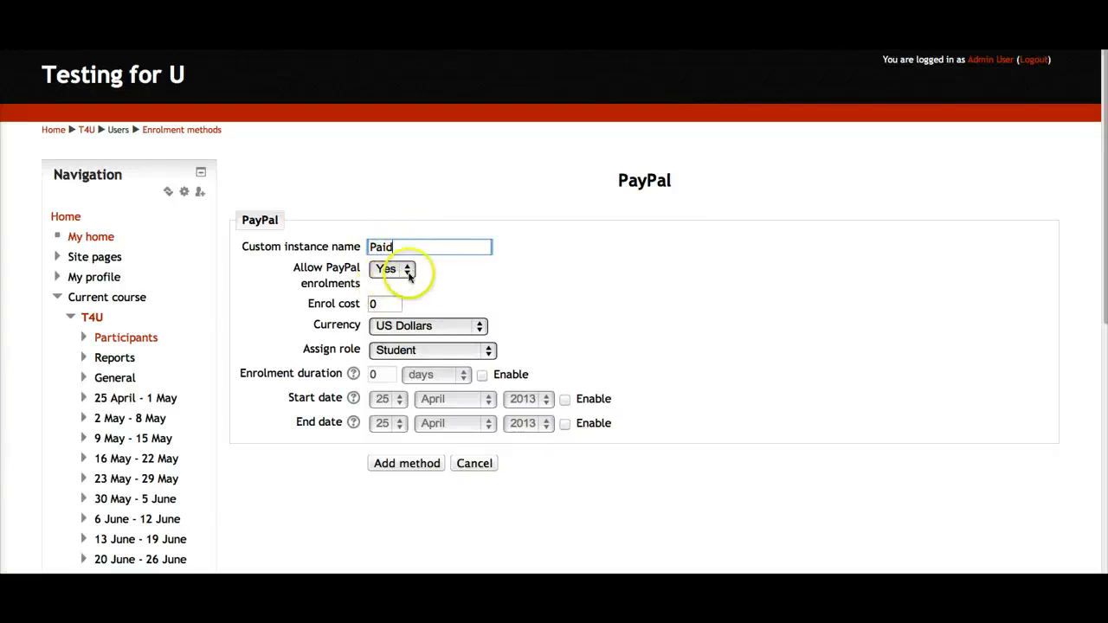
left_click_drag(386, 306, 363, 300)
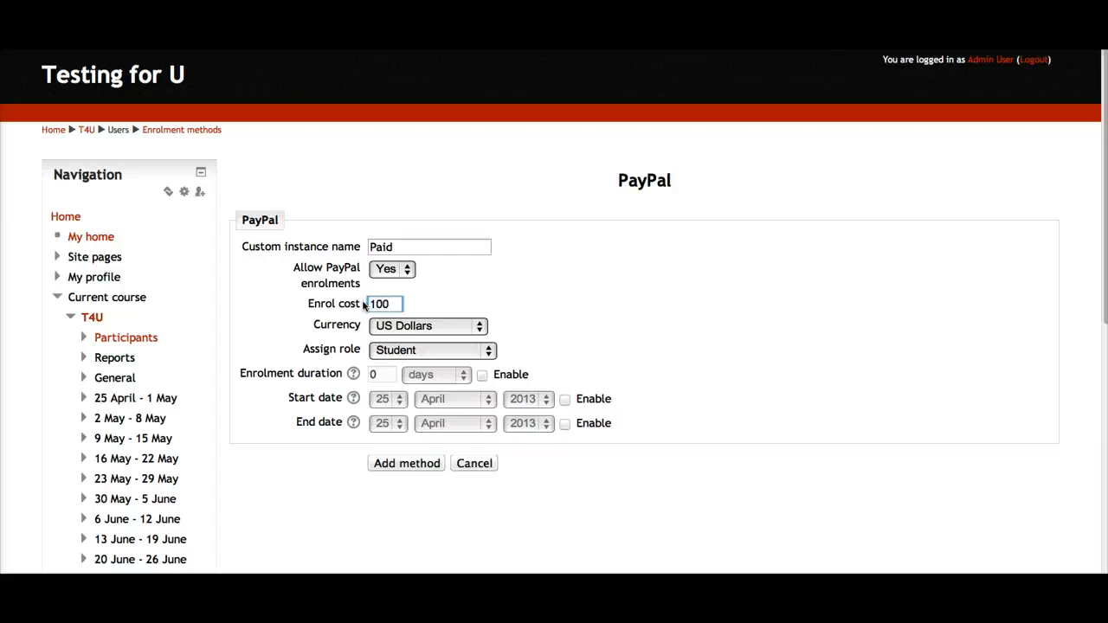
- Check the currency and role choices, keep US Dollars and Student, and add the PayPal method to the course
left_click(480, 329)
left_click(557, 325)
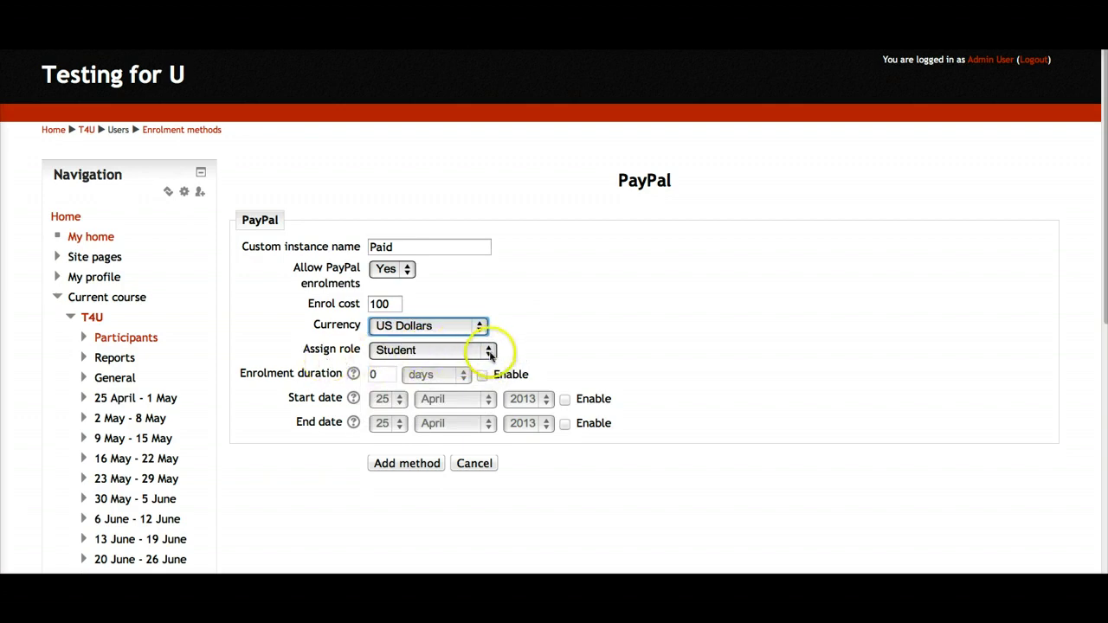
left_click(489, 358)
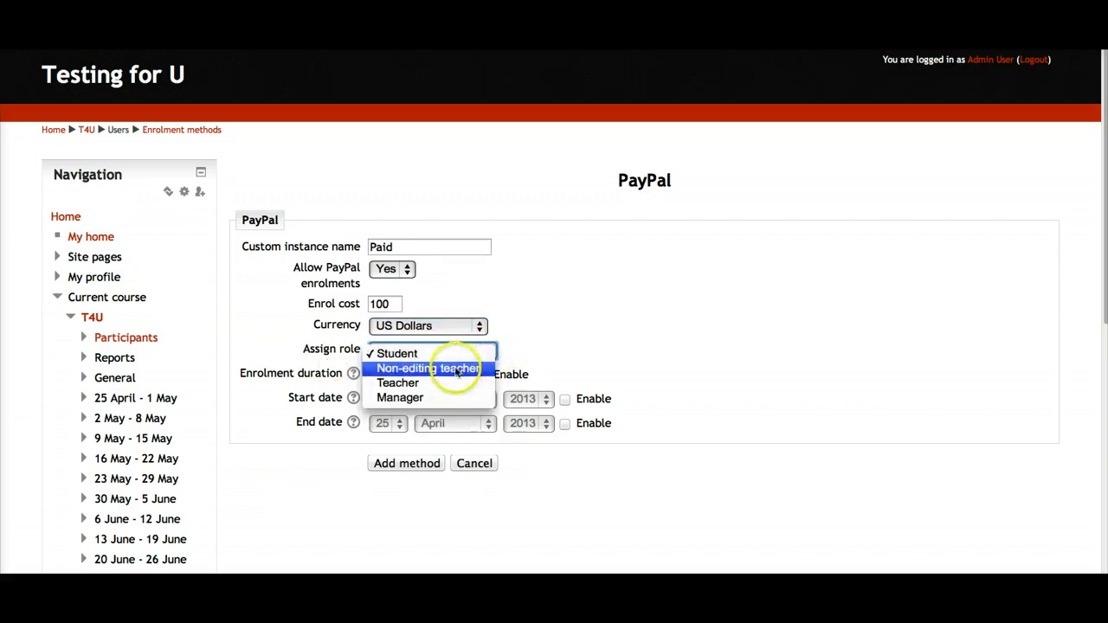
left_click(574, 341)
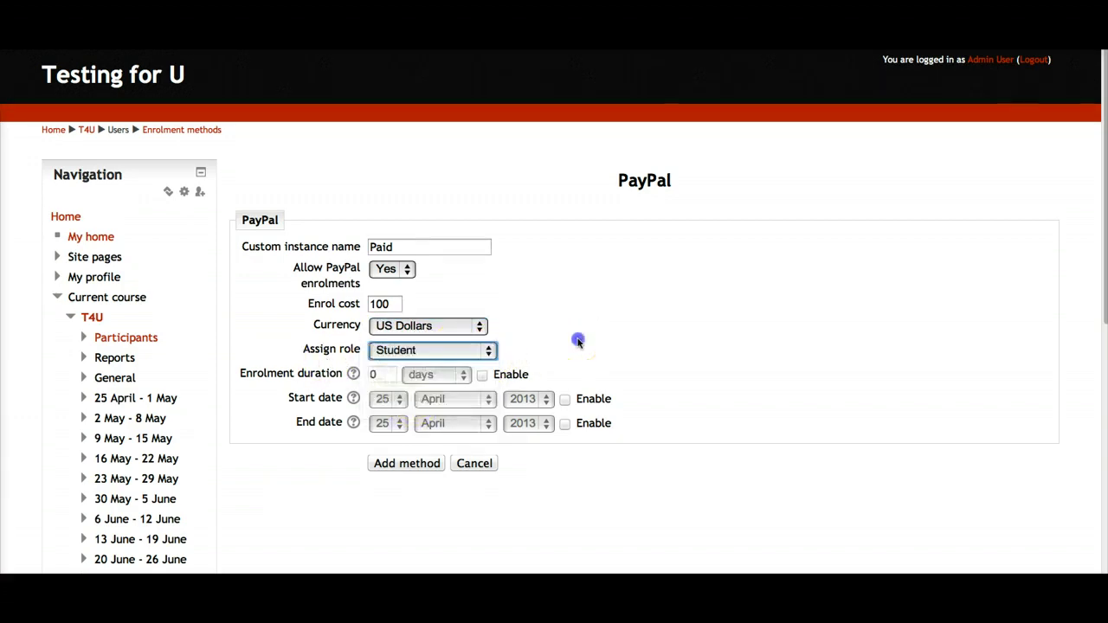
left_click(400, 465)
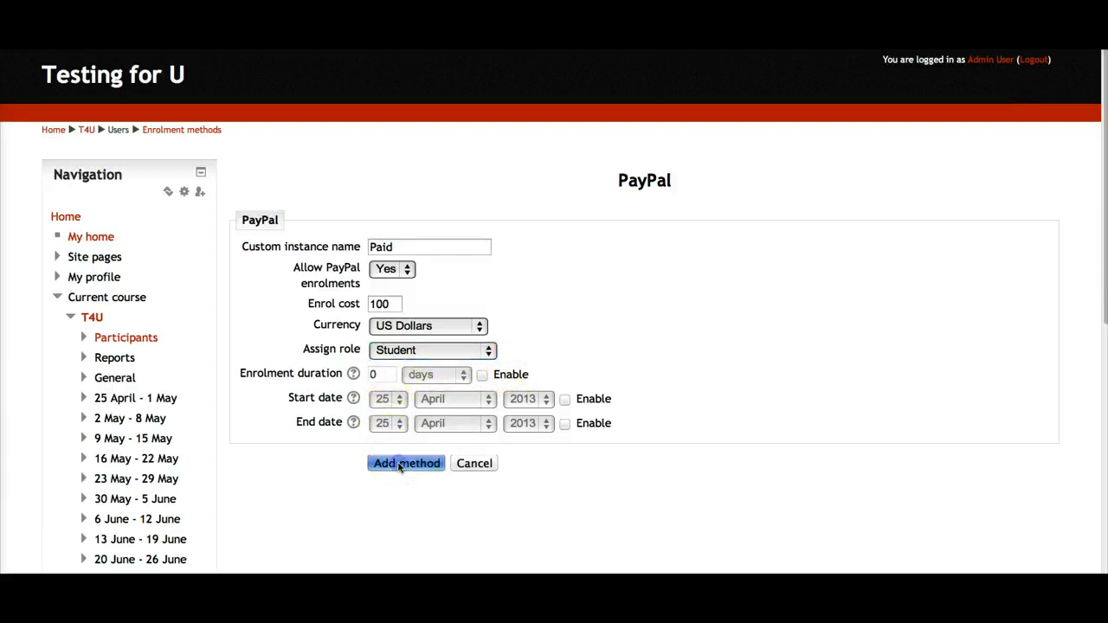
left_click(397, 469)
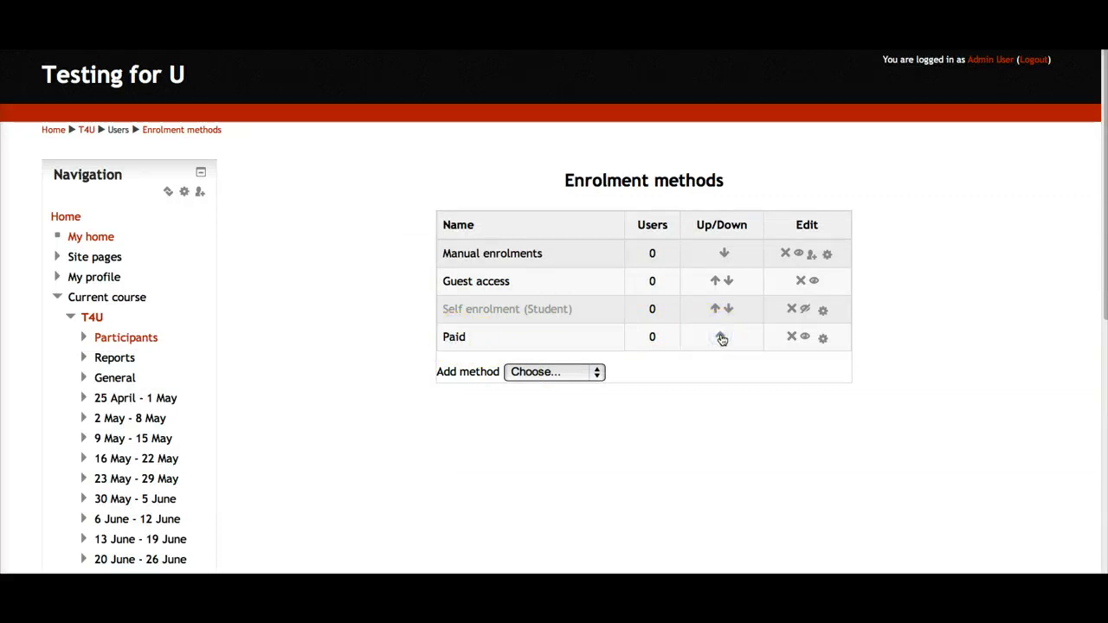
- Move the Paid enrolment method up to first place in the list of enrolment methods
left_click(721, 338)
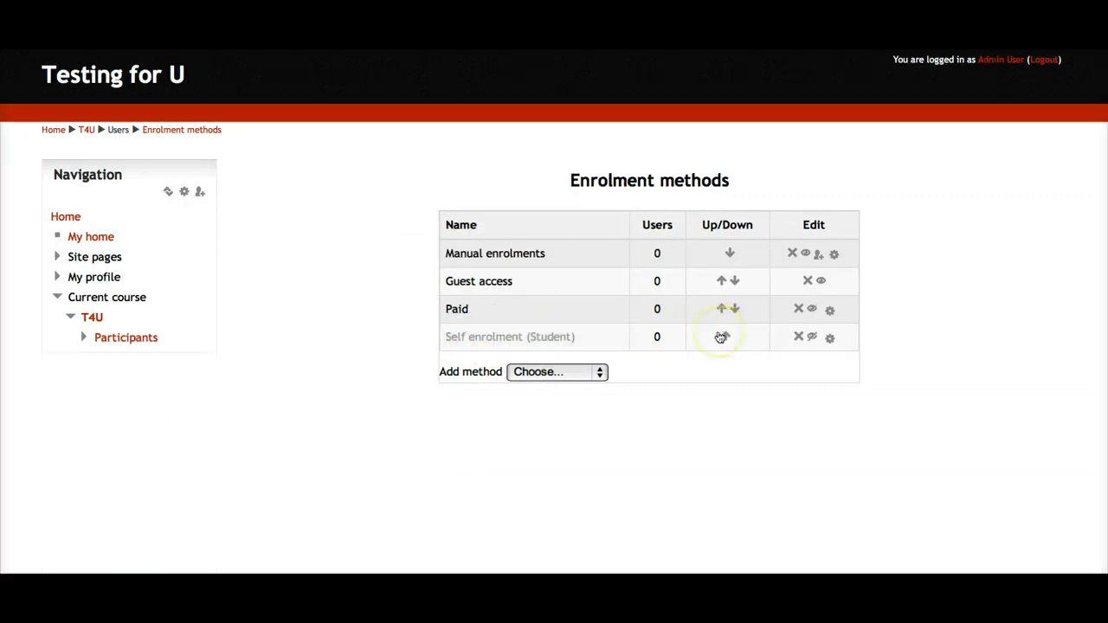
left_click(715, 309)
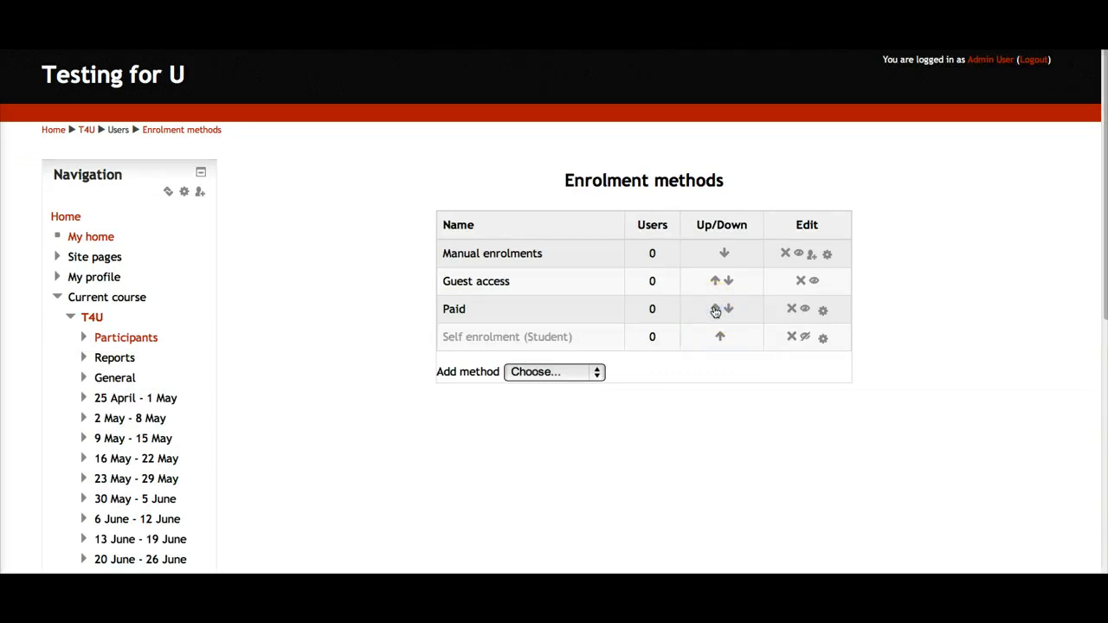
left_click(714, 281)
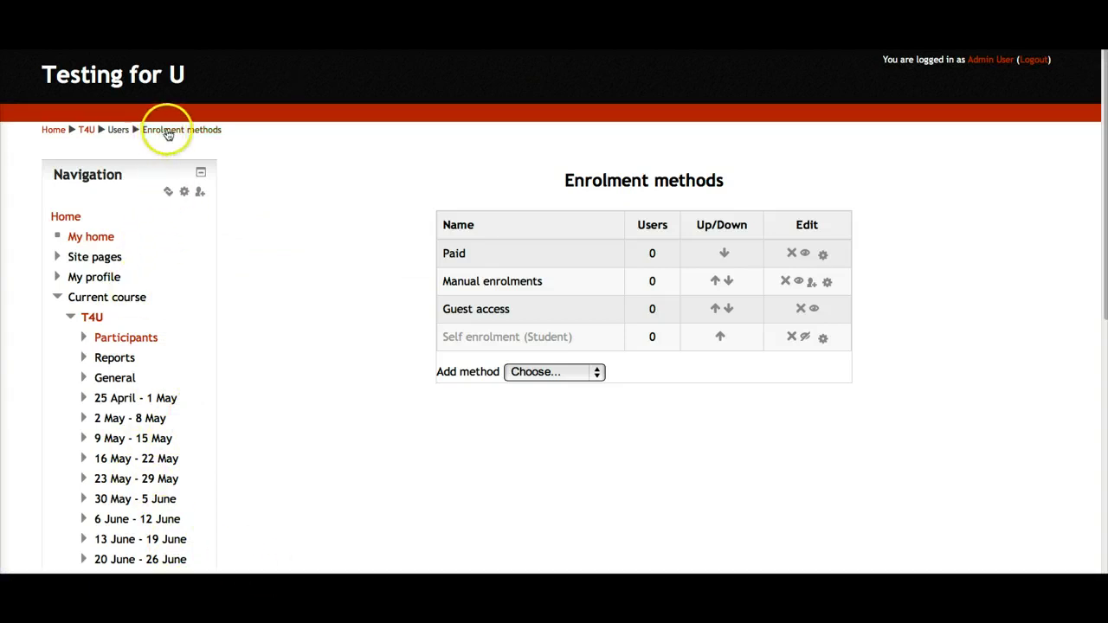
- Return to the main page of the T4U course
scroll(115, 364, "down", 1)
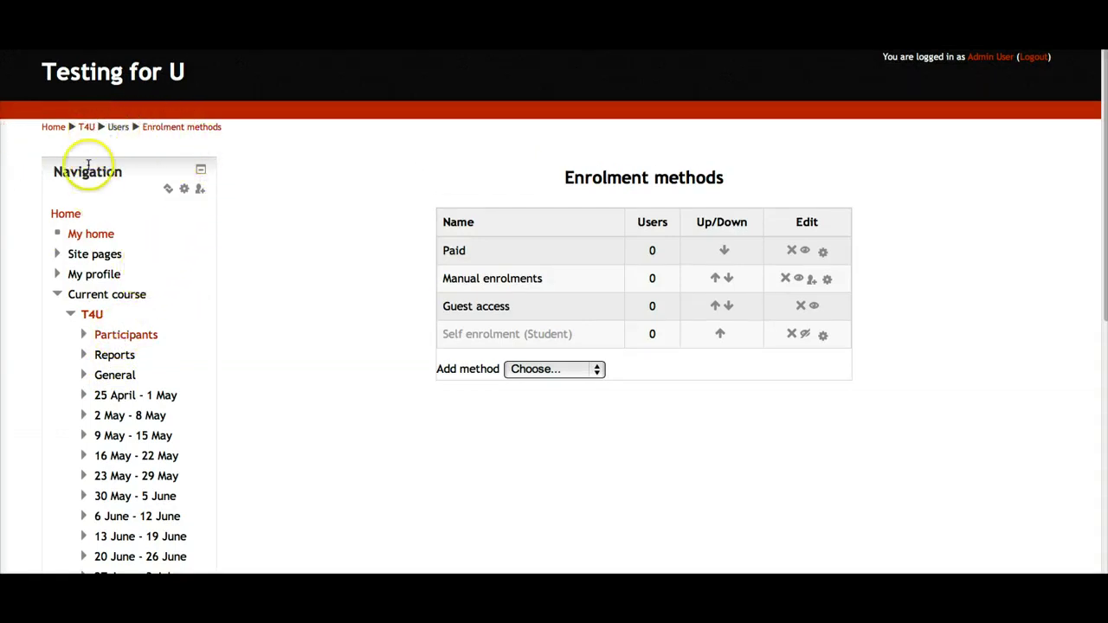
left_click(87, 128)
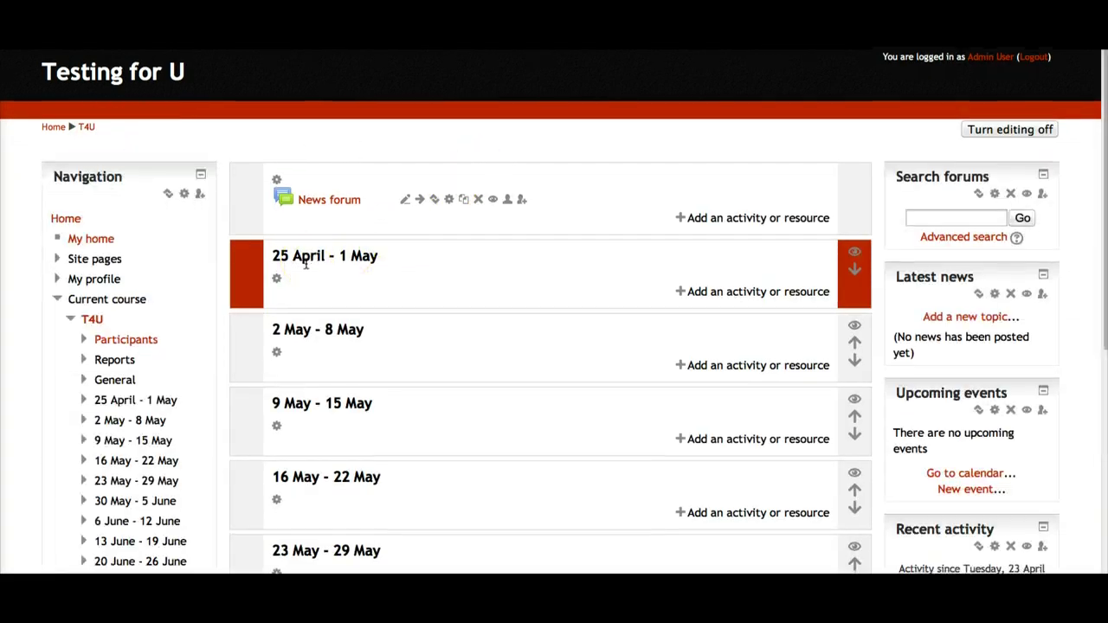
scroll(306, 263, "down", 1)
scroll(865, 242, "up", 1)
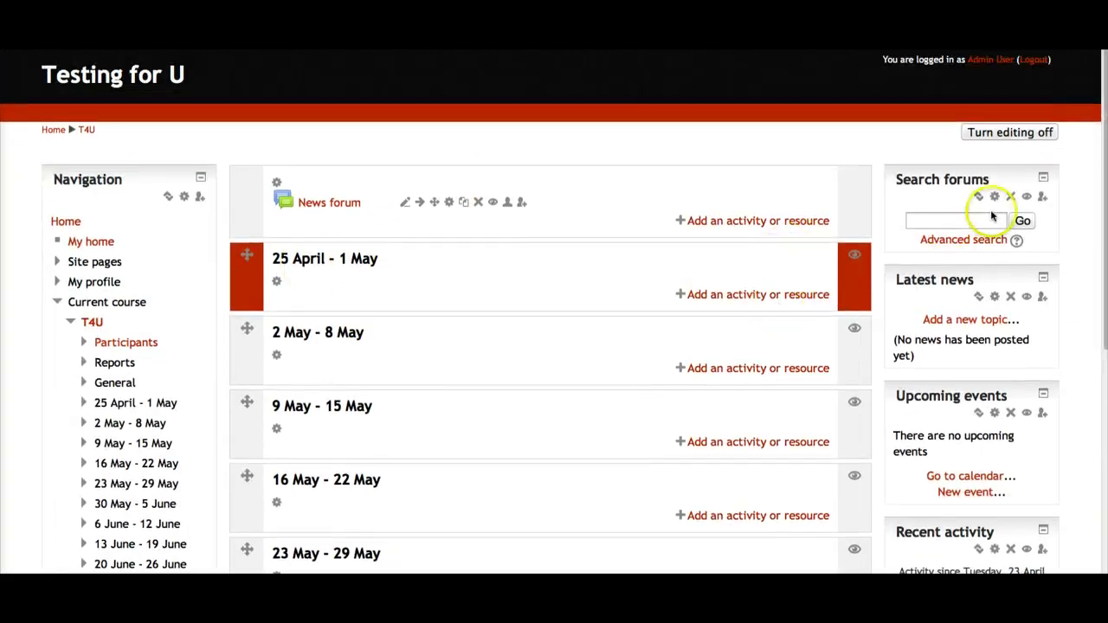
left_click(1036, 135)
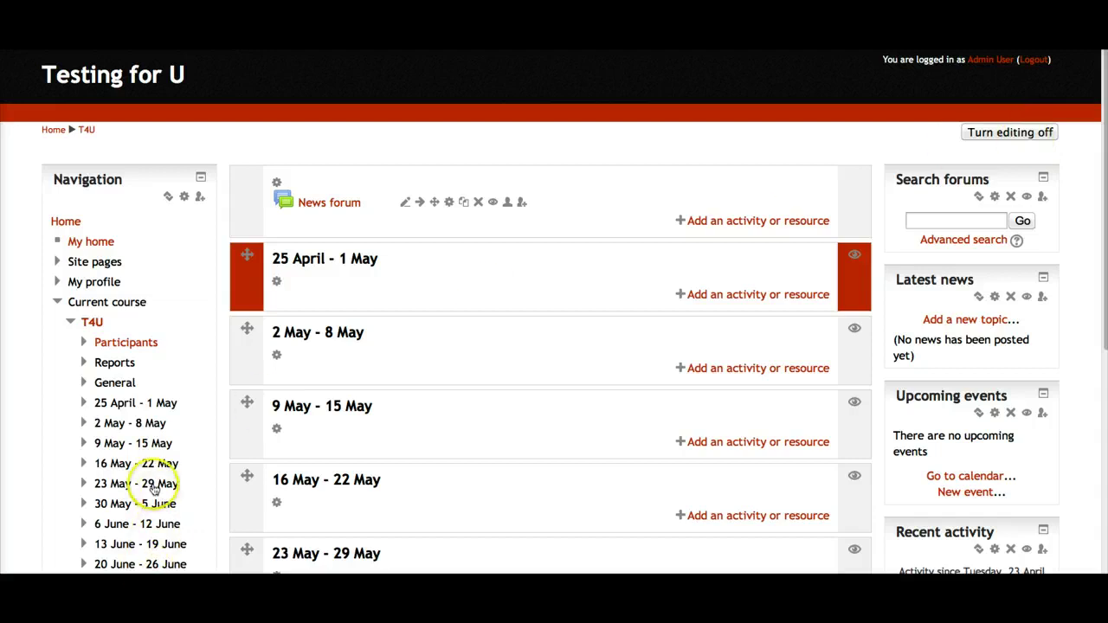
- Expand the user options in the course administration and open the list of enrolled users
scroll(154, 489, "down", 3)
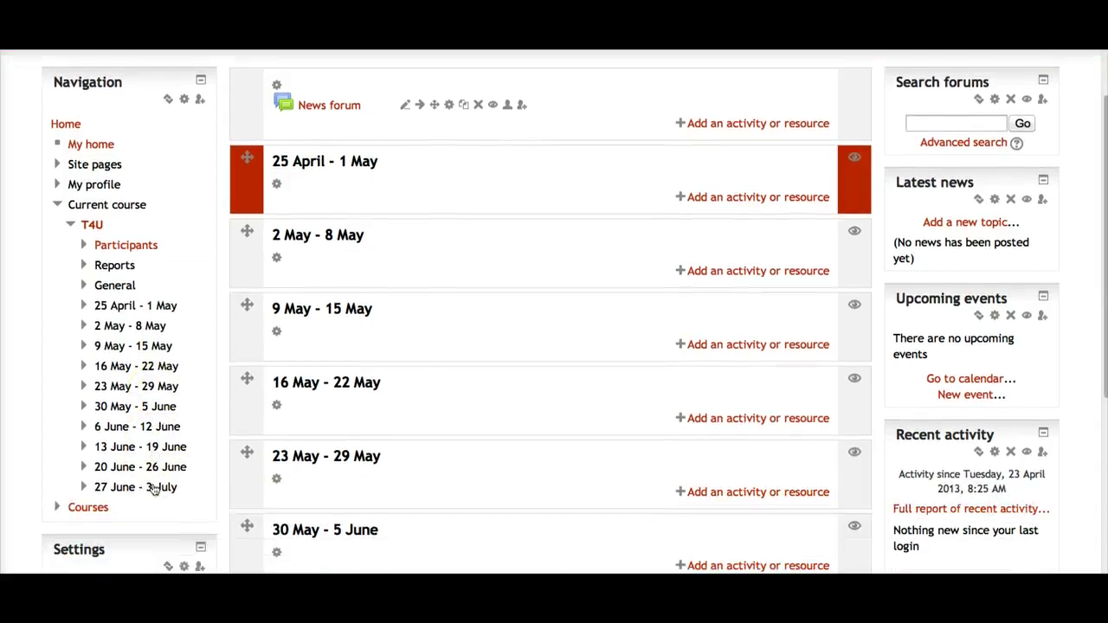
scroll(154, 490, "down", 5)
left_click(74, 490)
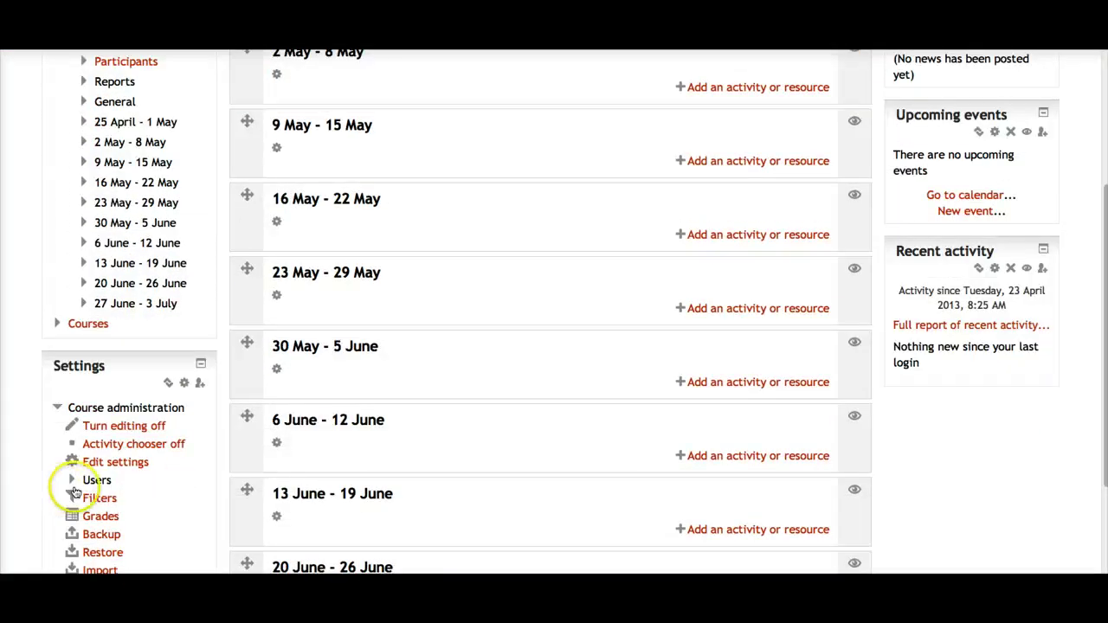
left_click(96, 481)
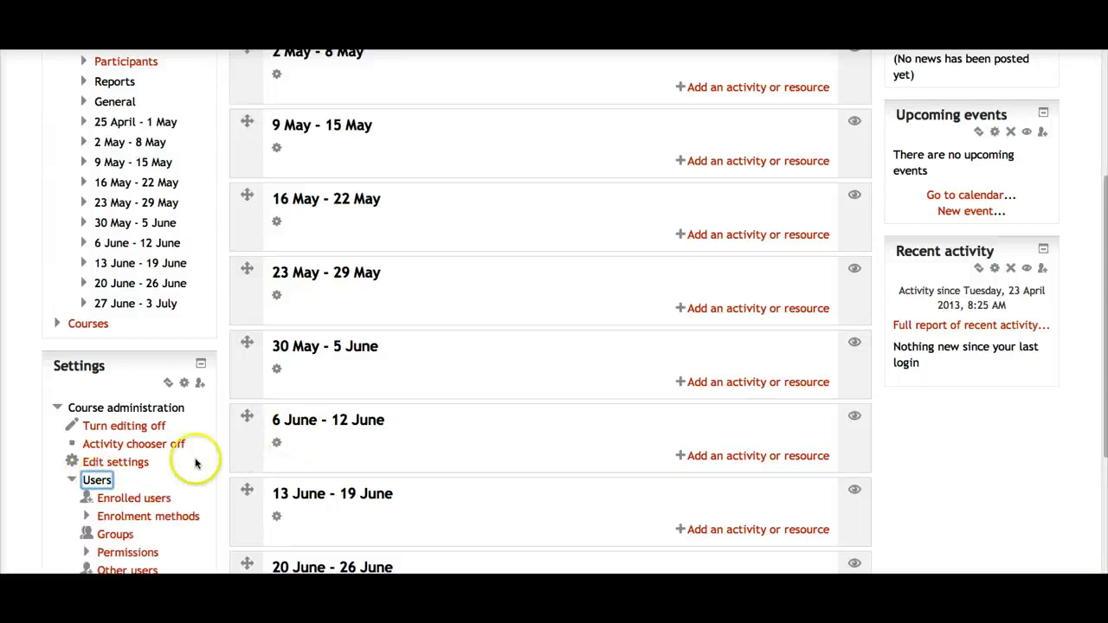
left_click(130, 500)
left_click(45, 531)
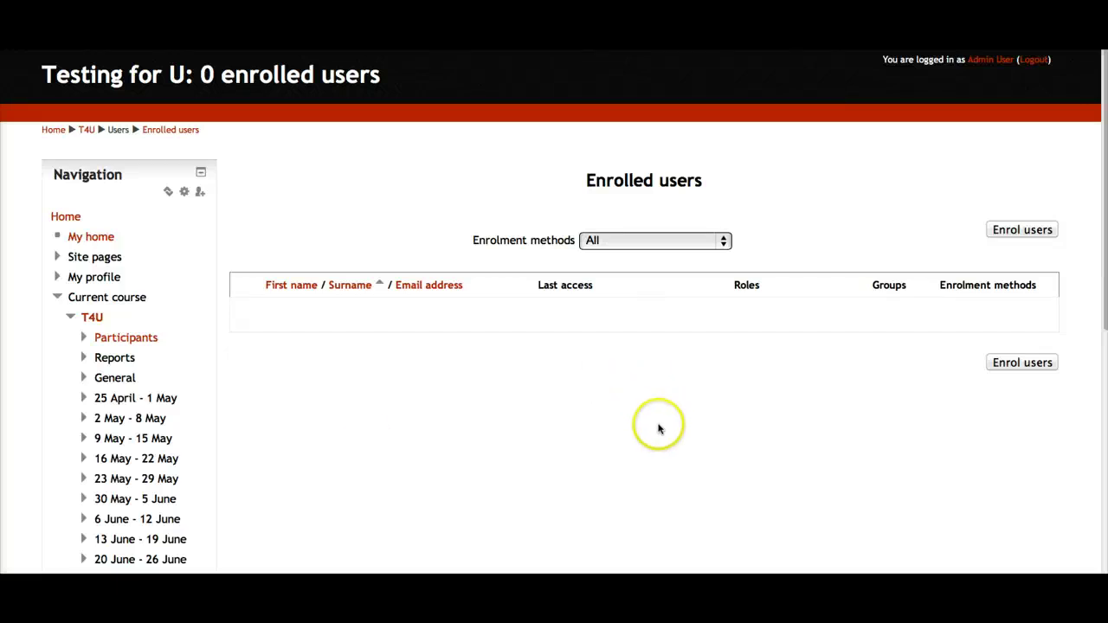
- Manually enrol the first listed user in the course as a Student and finish enrolling users
left_click(1012, 231)
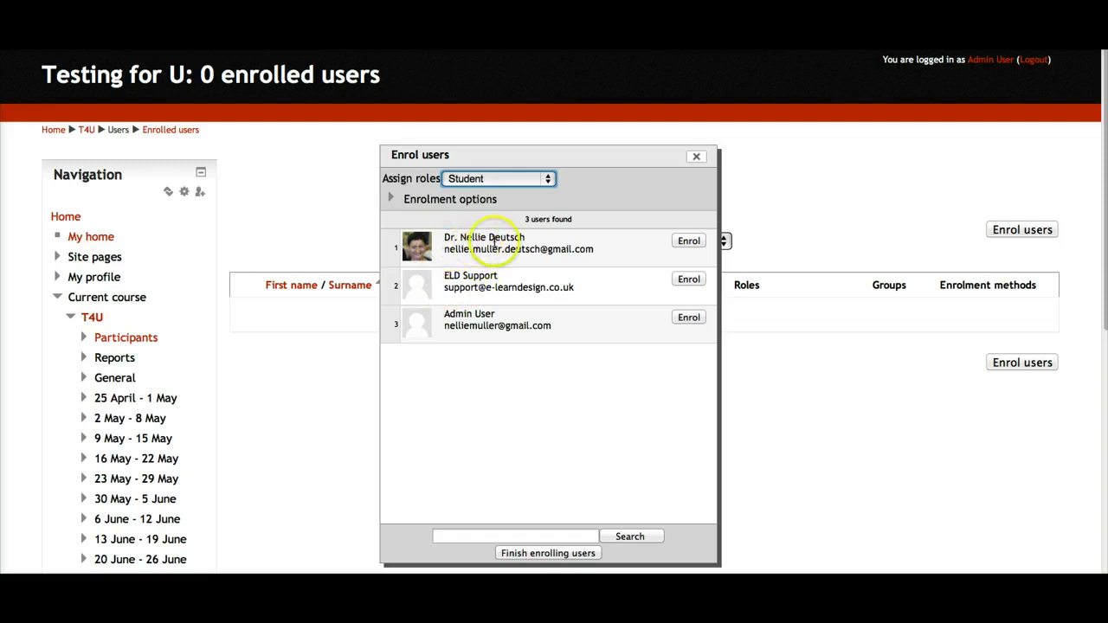
left_click(689, 241)
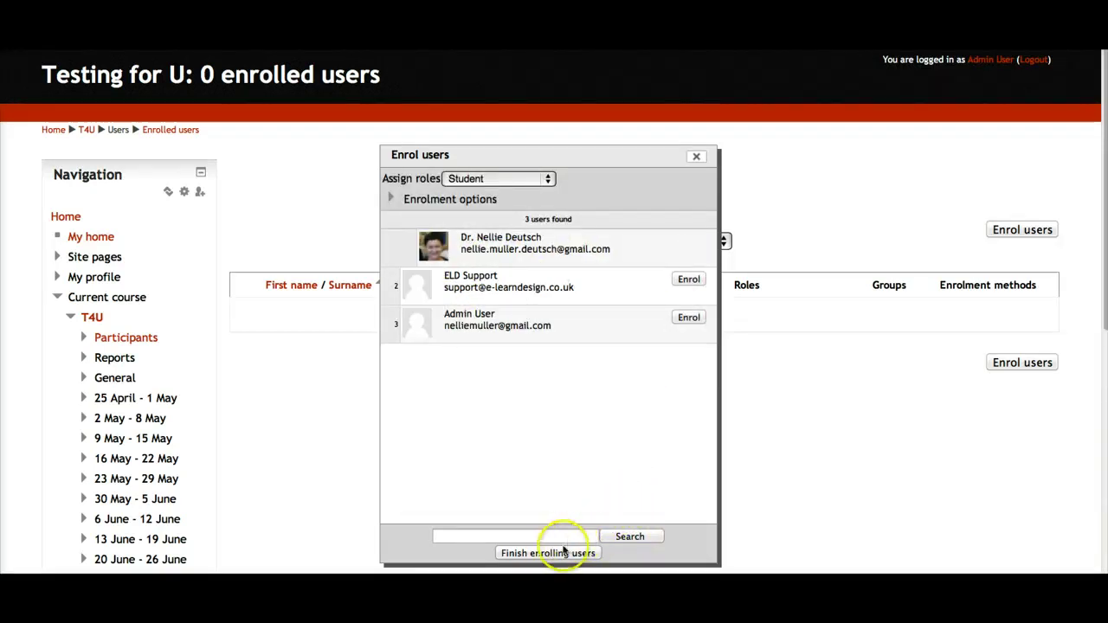
left_click(532, 557)
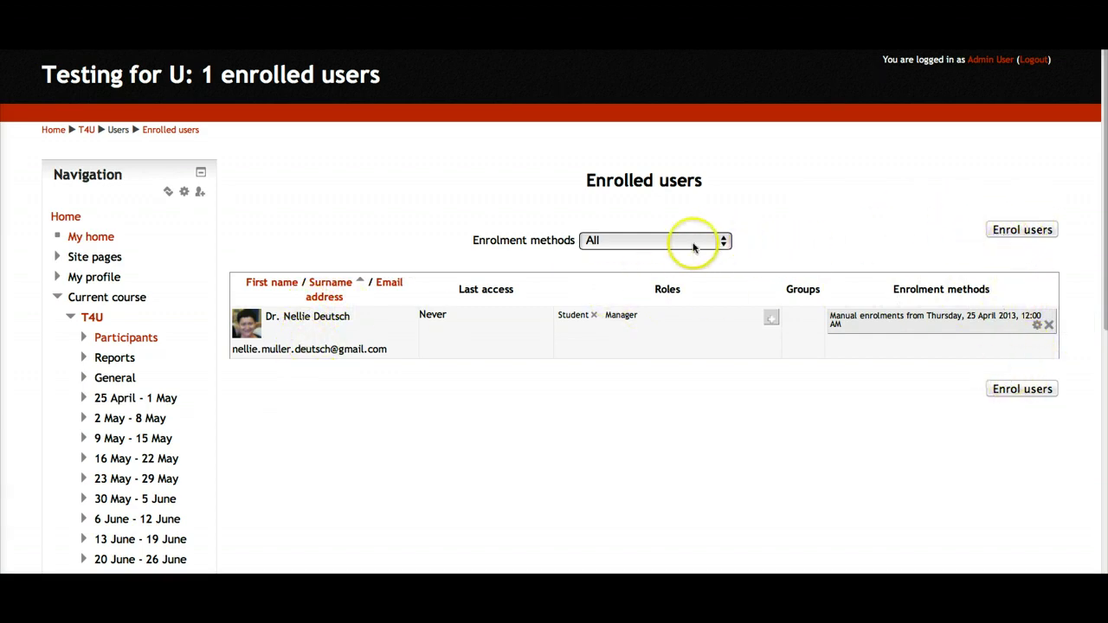
- Look through the enrolment method filter choices for the enrolled users and keep All
left_click(724, 242)
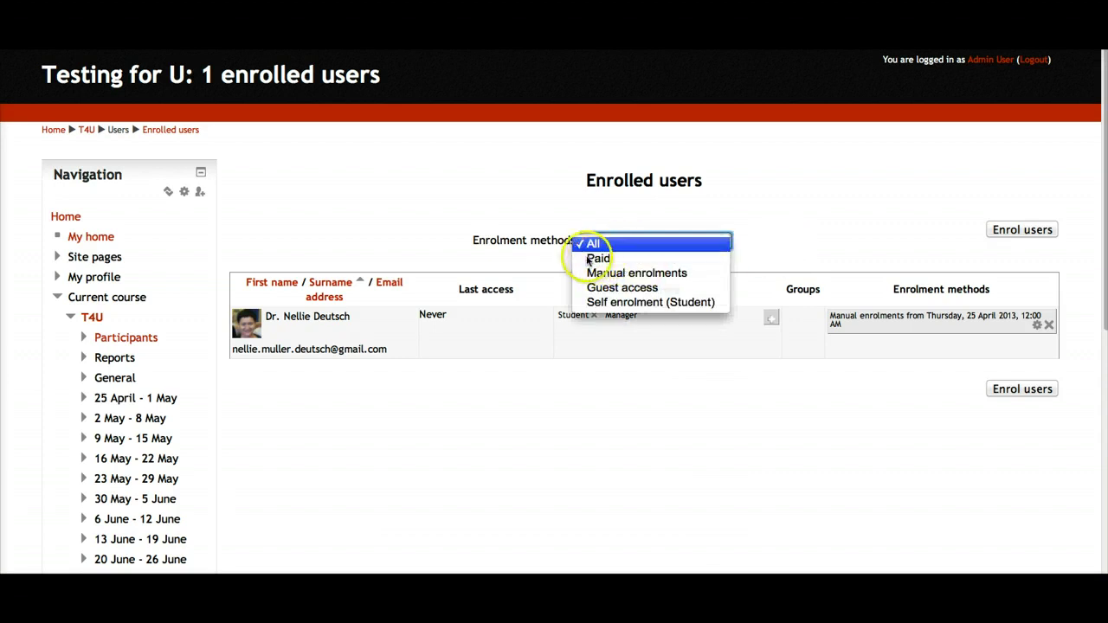
left_click(804, 232)
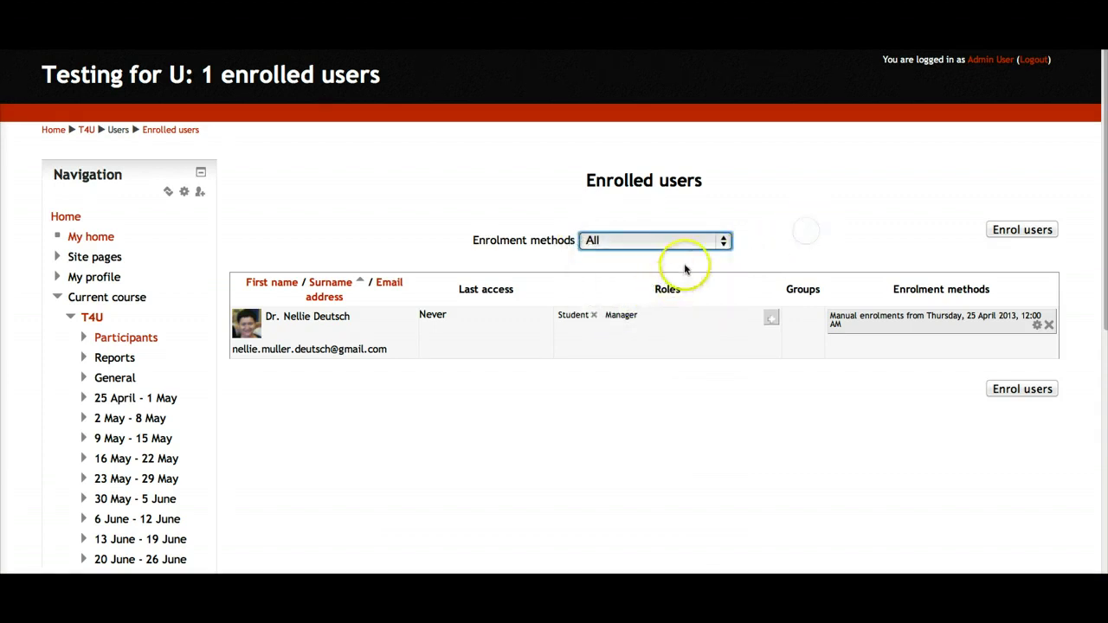
left_click(726, 245)
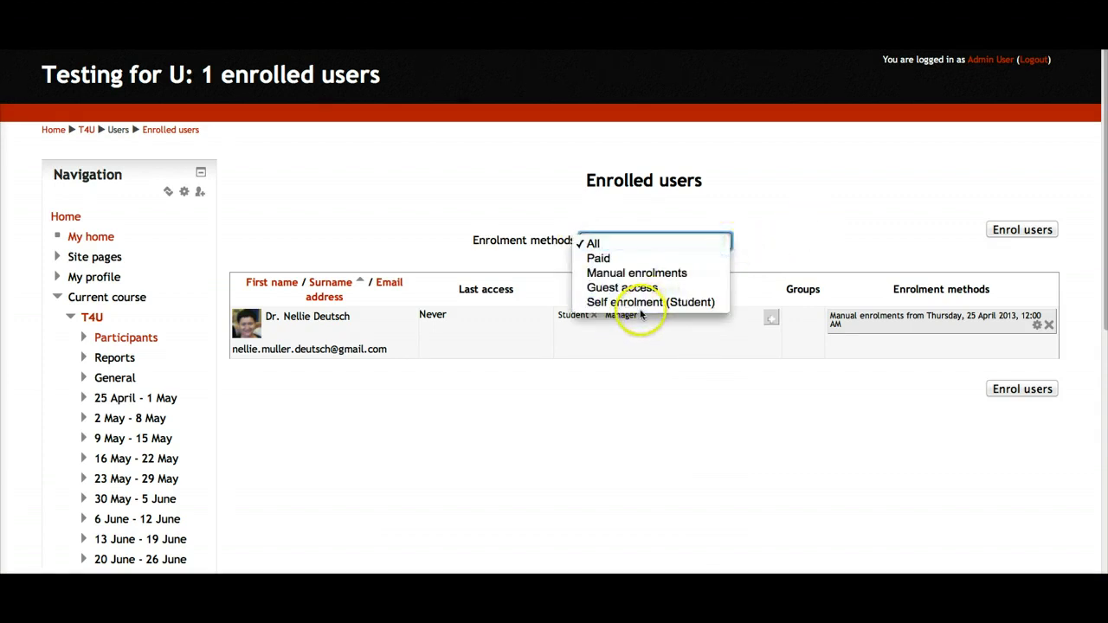
left_click(808, 218)
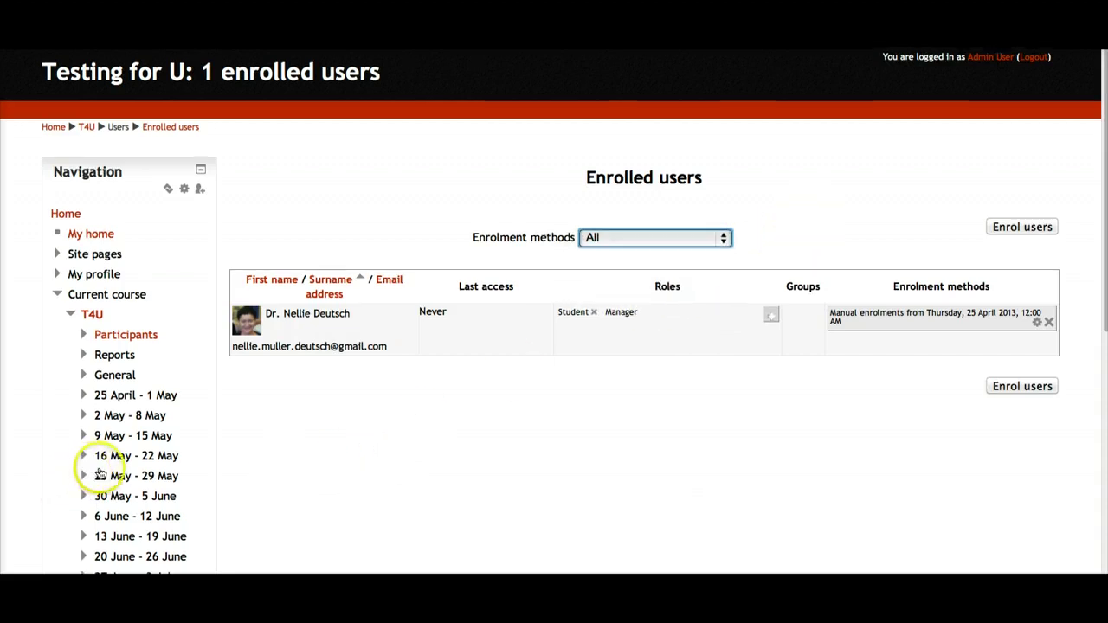
scroll(122, 485, "down", 1)
scroll(173, 260, "up", 1)
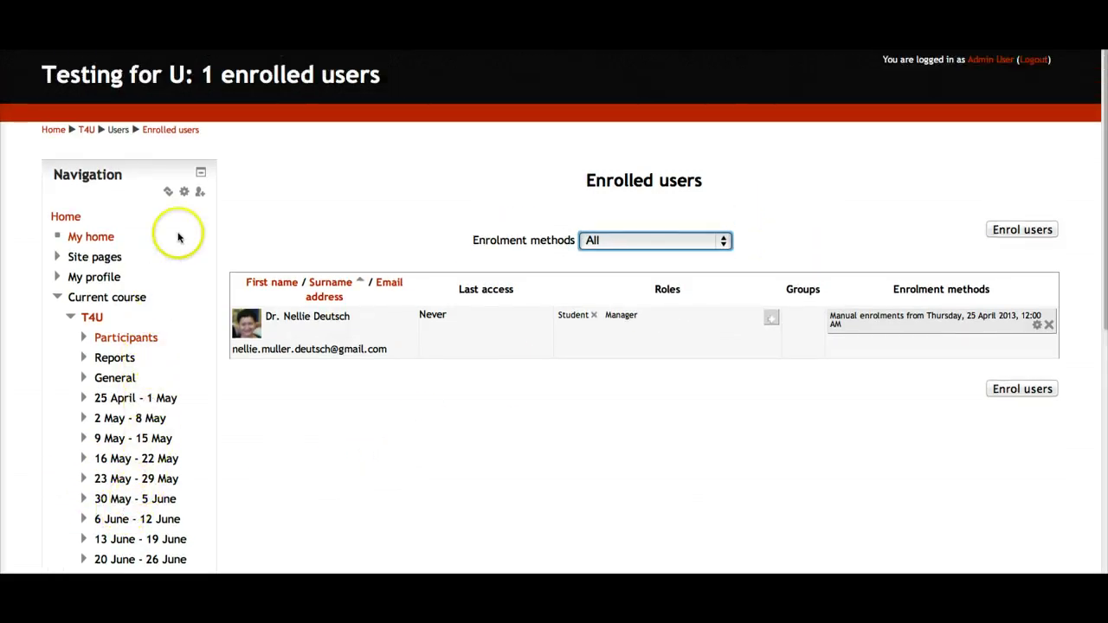
- Go back to the T4U course page and open the activity and resource chooser for the News forum section
left_click(93, 130)
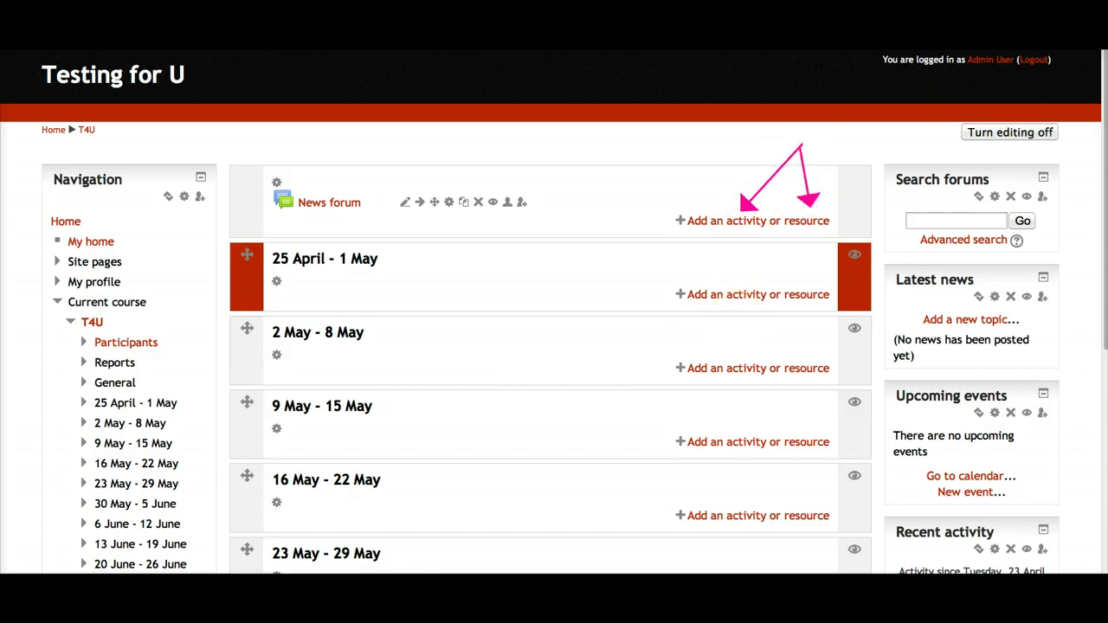
left_click(726, 224)
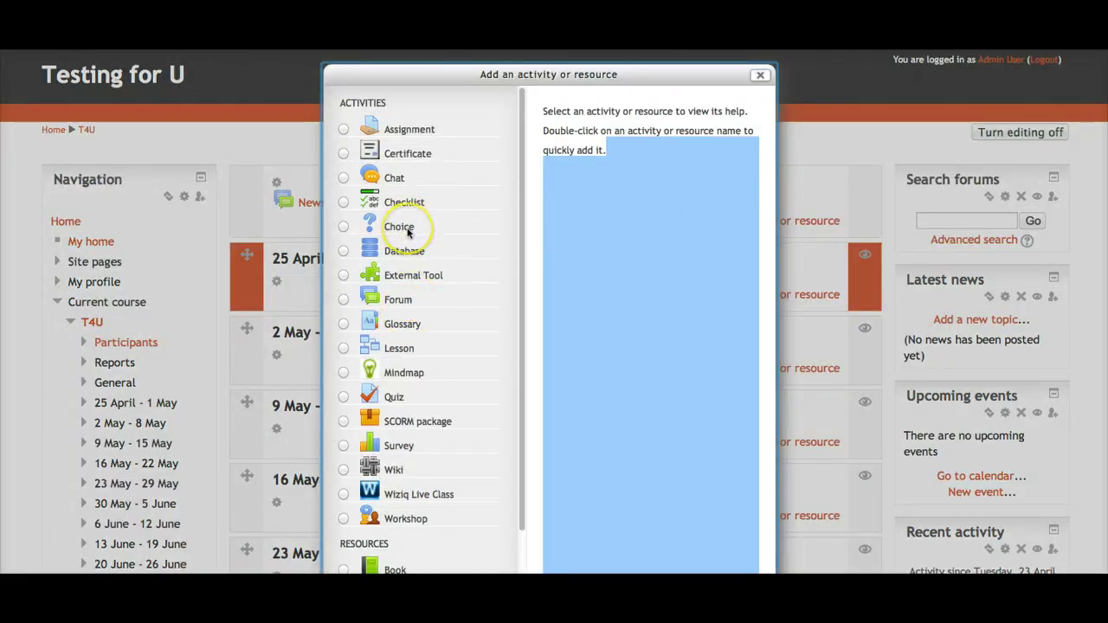
scroll(407, 232, "down", 1)
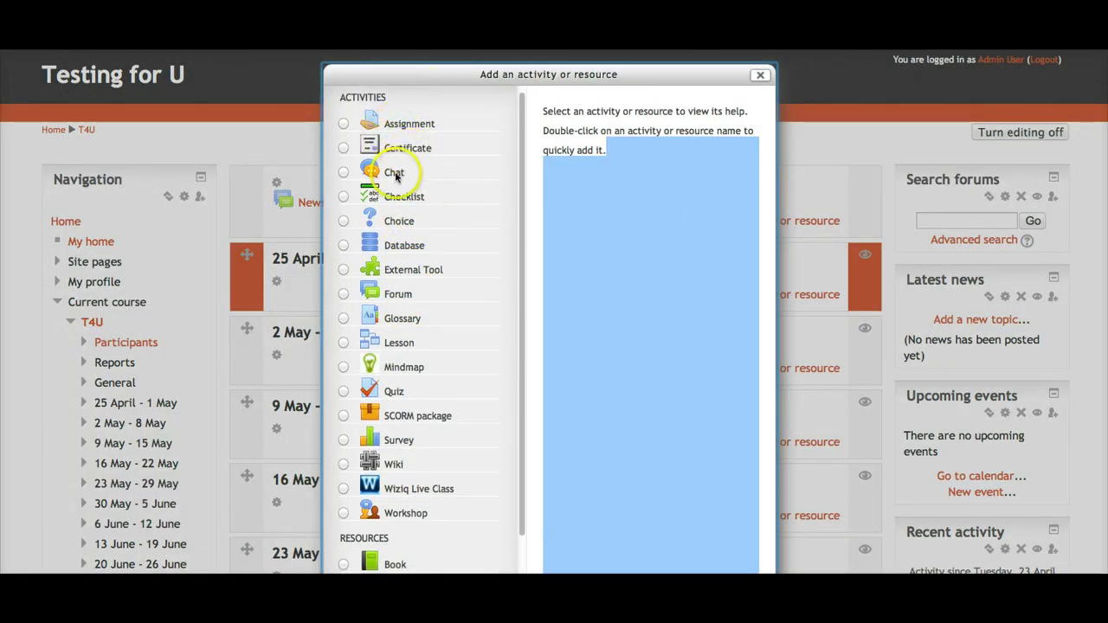
scroll(385, 154, "up", 1)
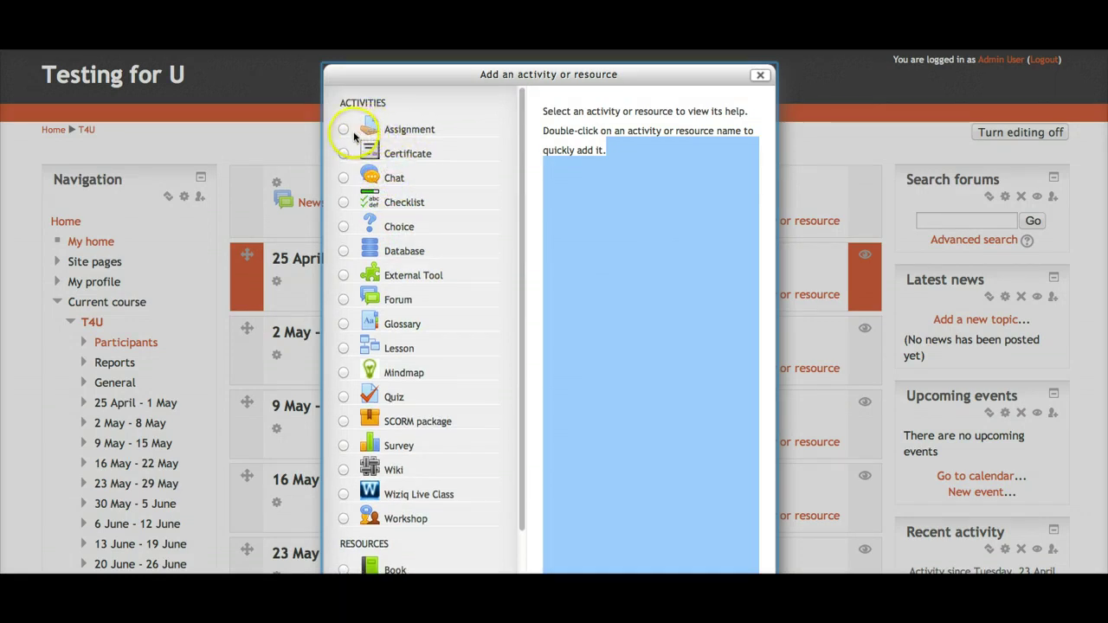
left_click(534, 303)
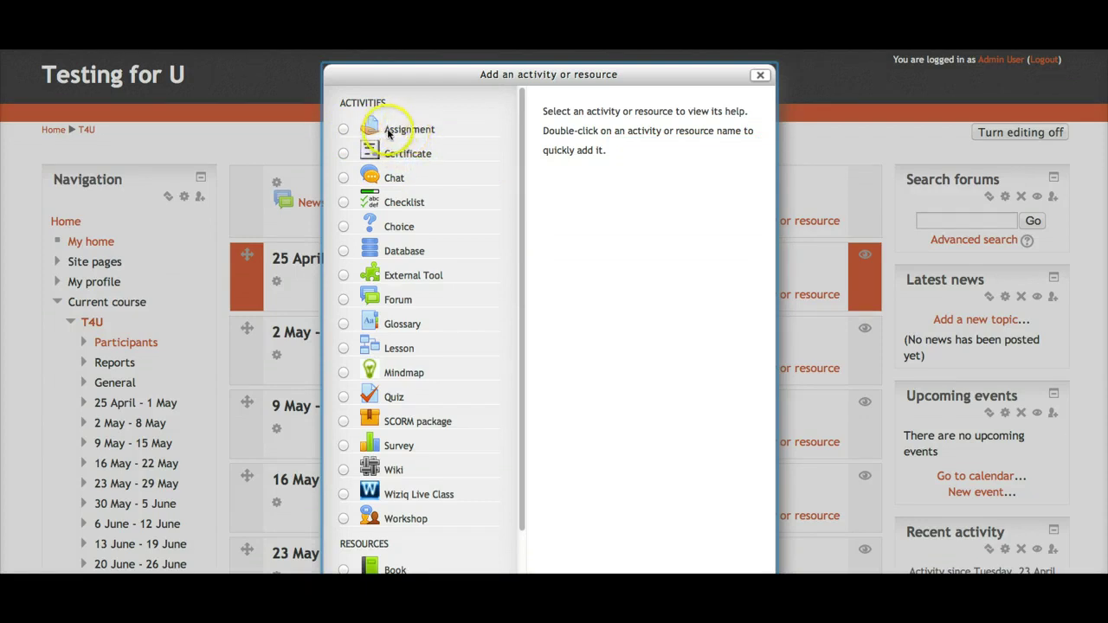
- Read the Assignment activity's description and look through the other available activities and resources
left_click(392, 131)
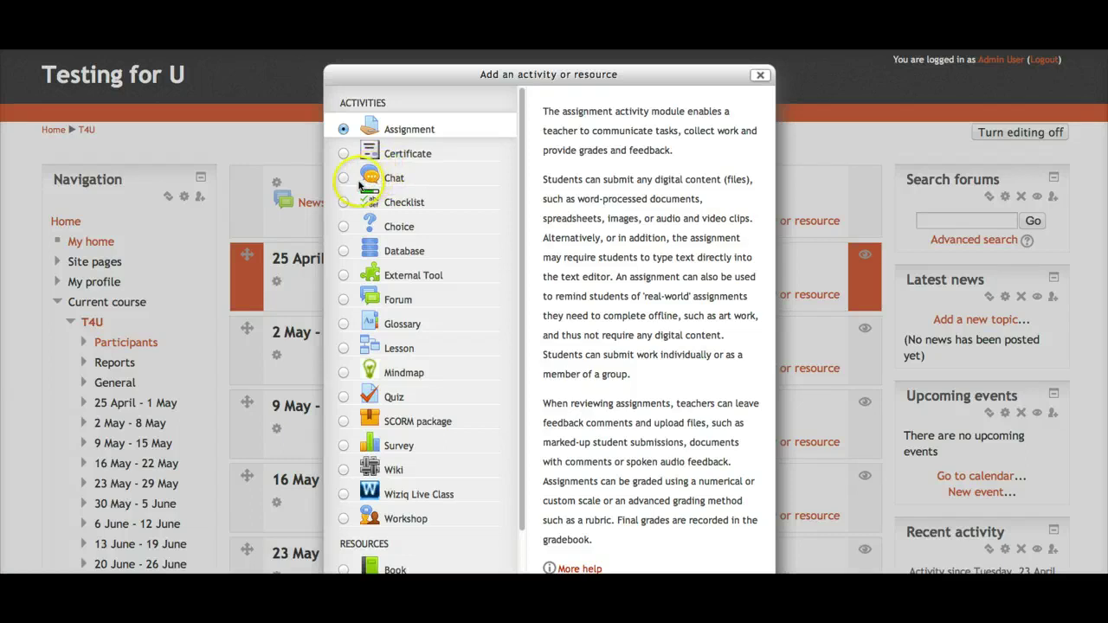
scroll(351, 242, "down", 1)
scroll(372, 390, "down", 2)
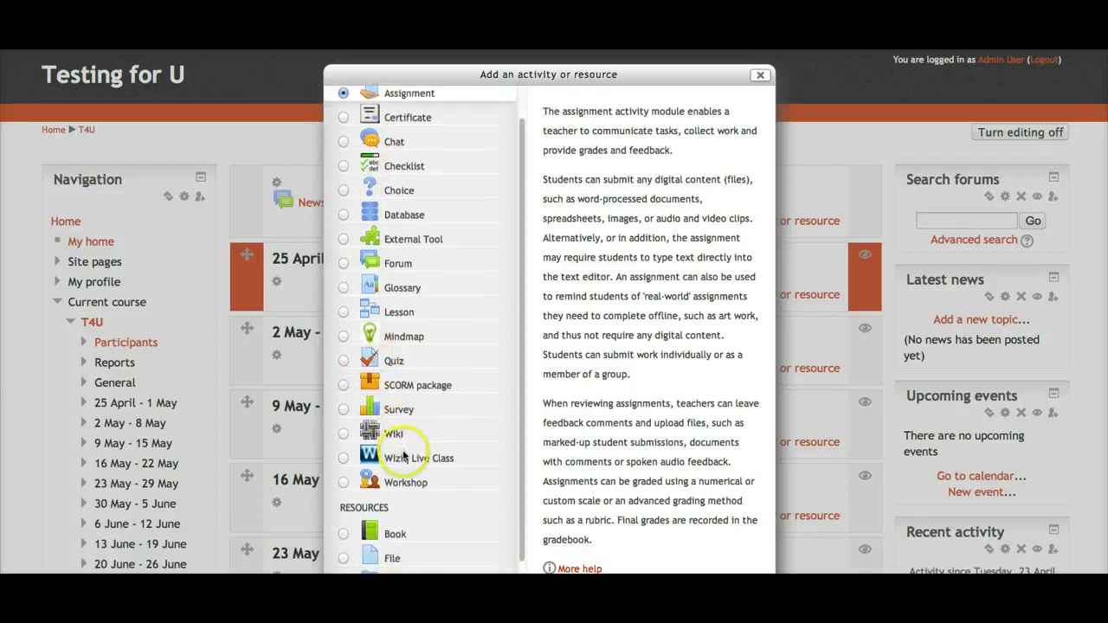
- Choose the Wiziq Live Class activity and add it to the course
left_click(386, 457)
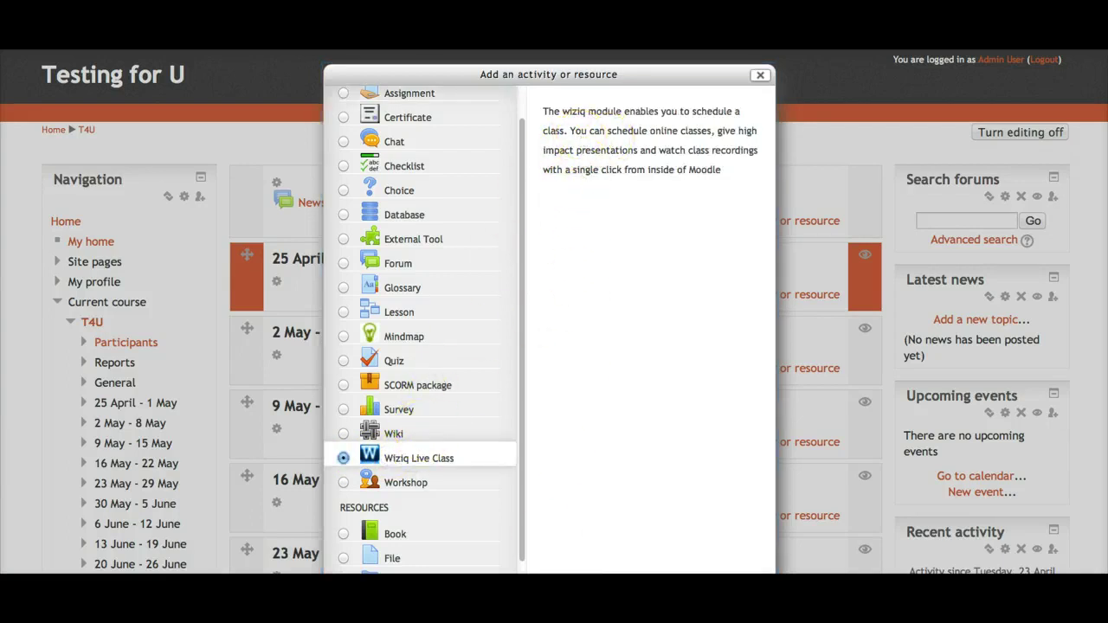
scroll(515, 554, "down", 2)
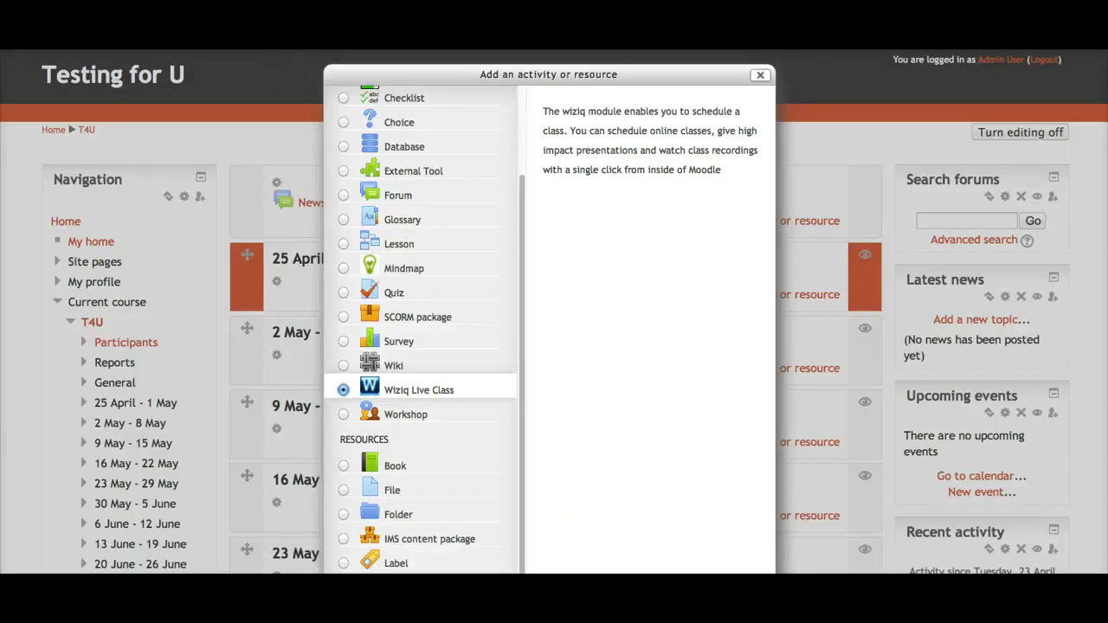
left_click(685, 50)
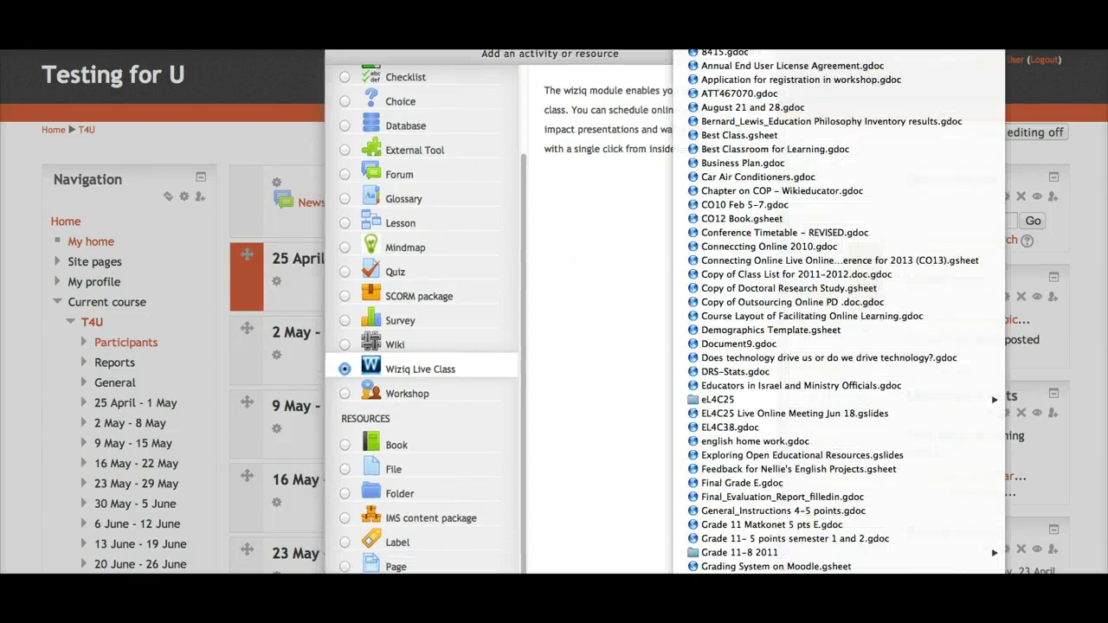
left_click(654, 59)
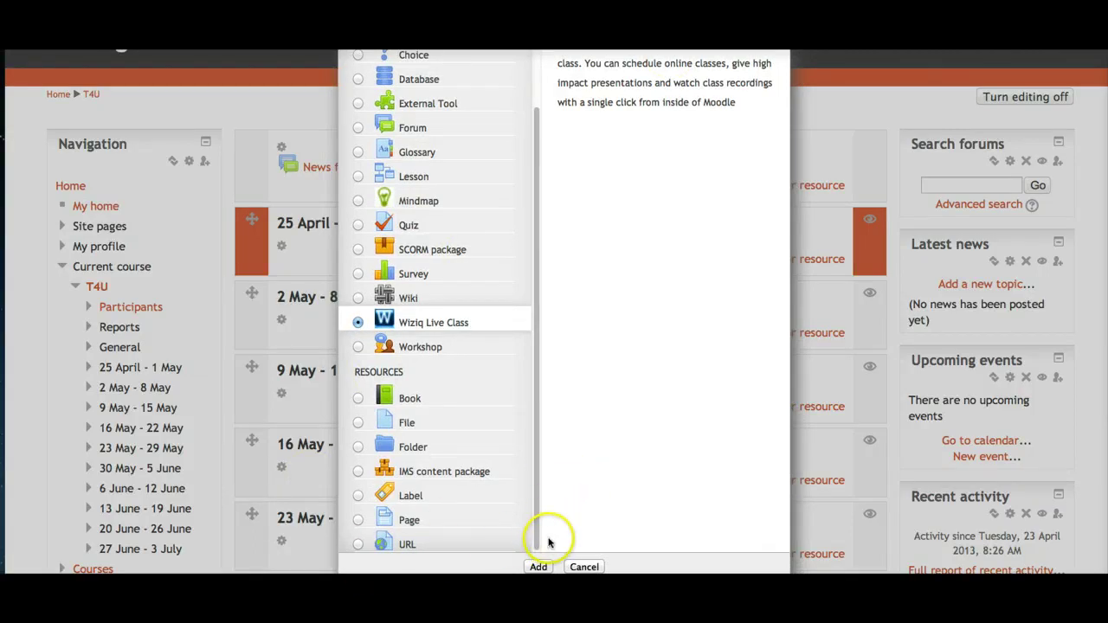
left_click(539, 568)
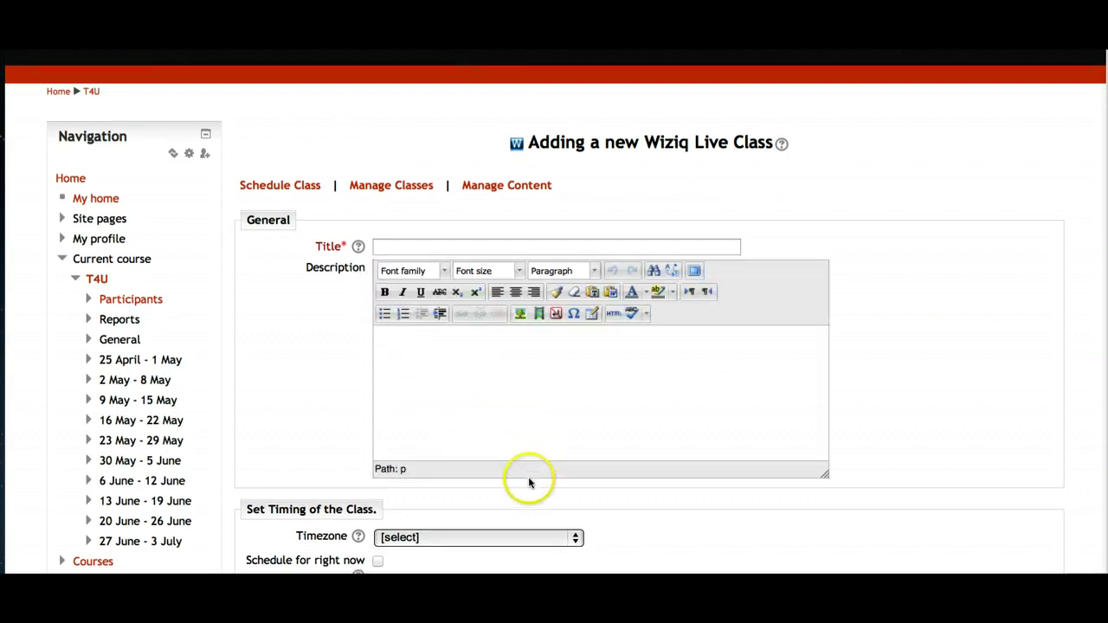
- Title the new Wiziq live class TEST4U
scroll(519, 459, "down", 4)
scroll(532, 364, "up", 1)
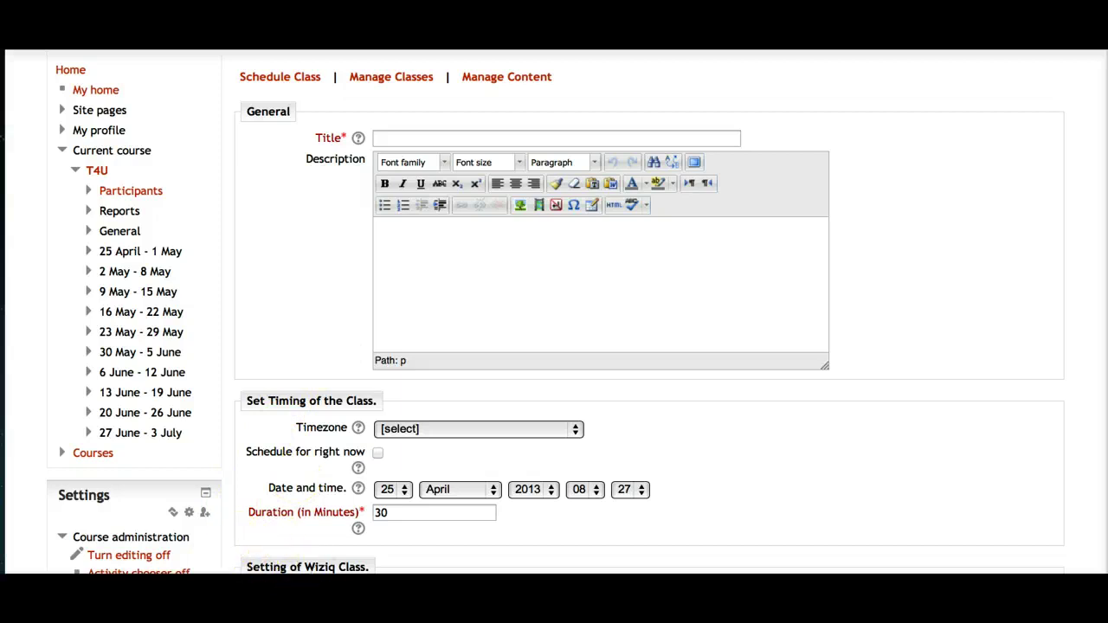
scroll(554, 312, "down", 1)
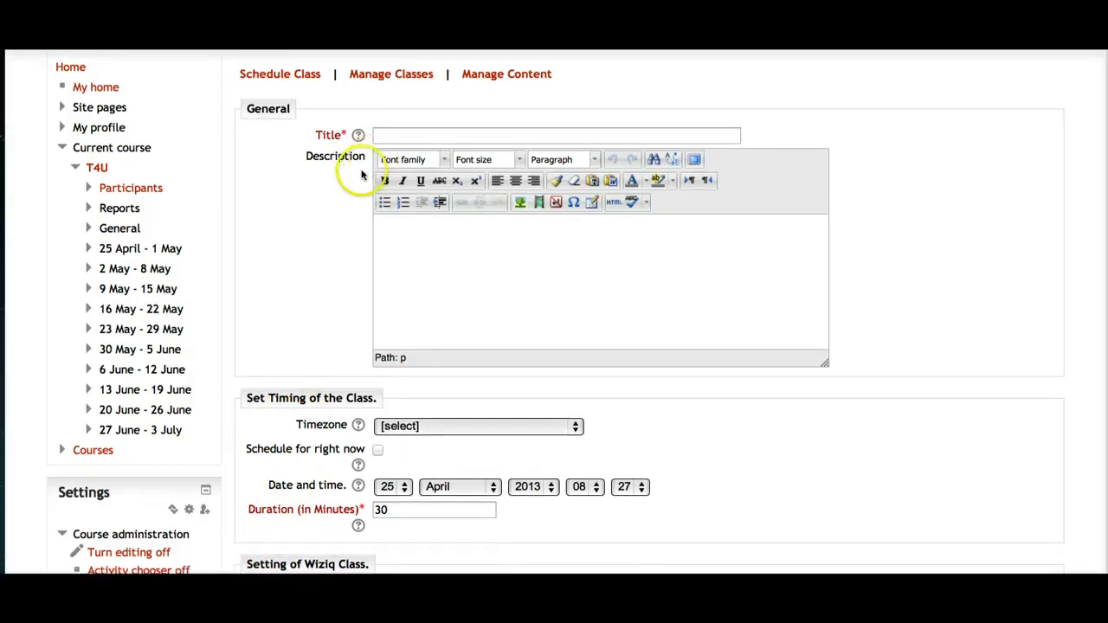
left_click(396, 137)
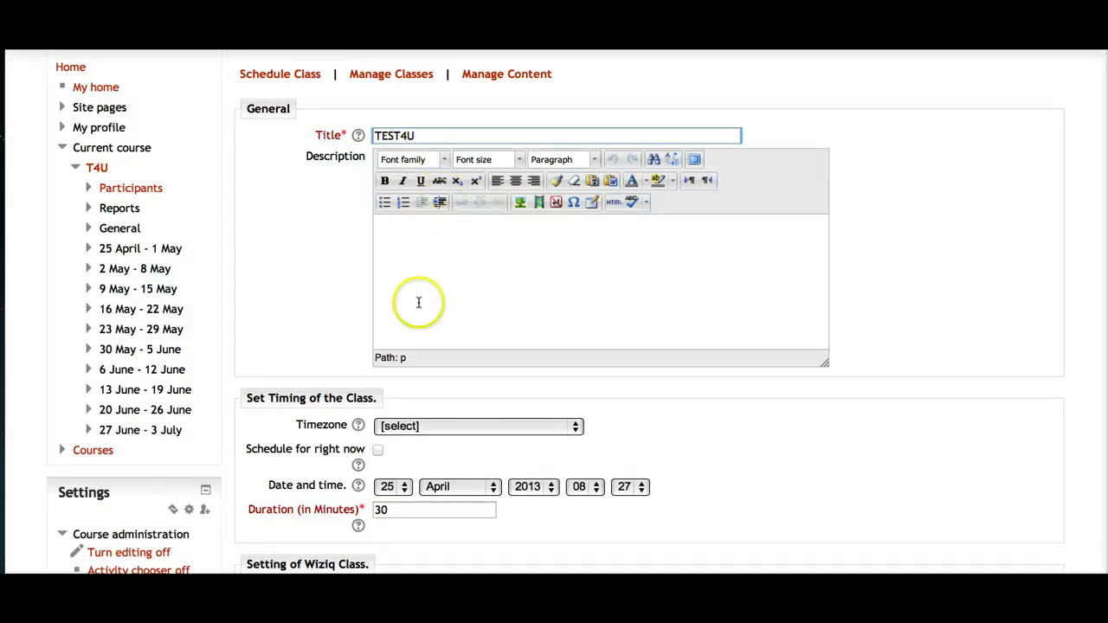
- Set the live class timezone to America/Toronto
left_click(576, 426)
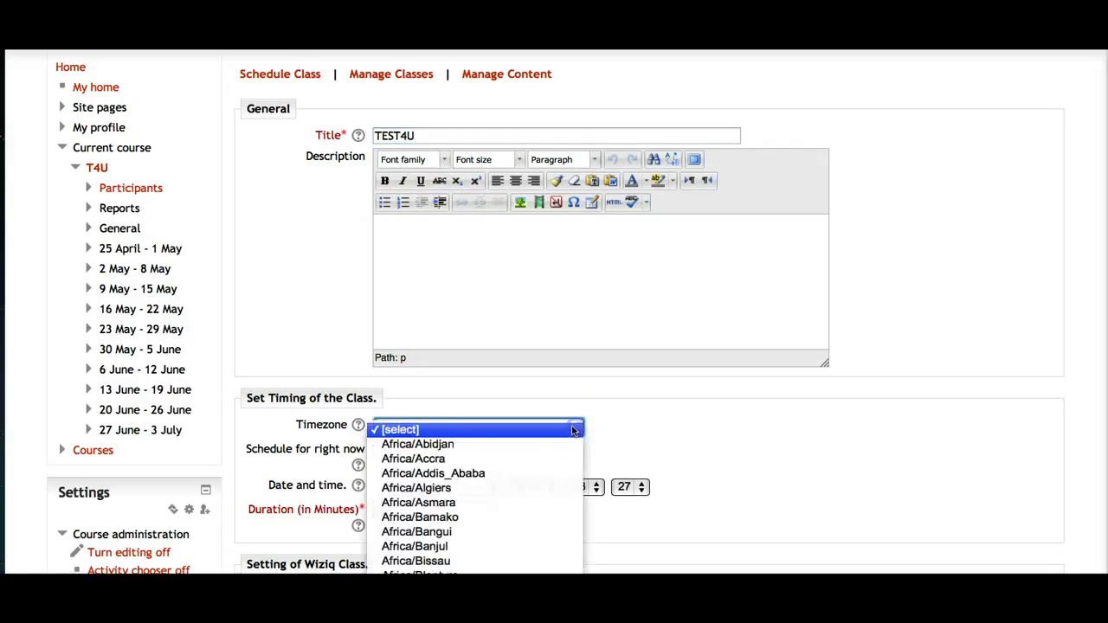
scroll(450, 465, "down", 10)
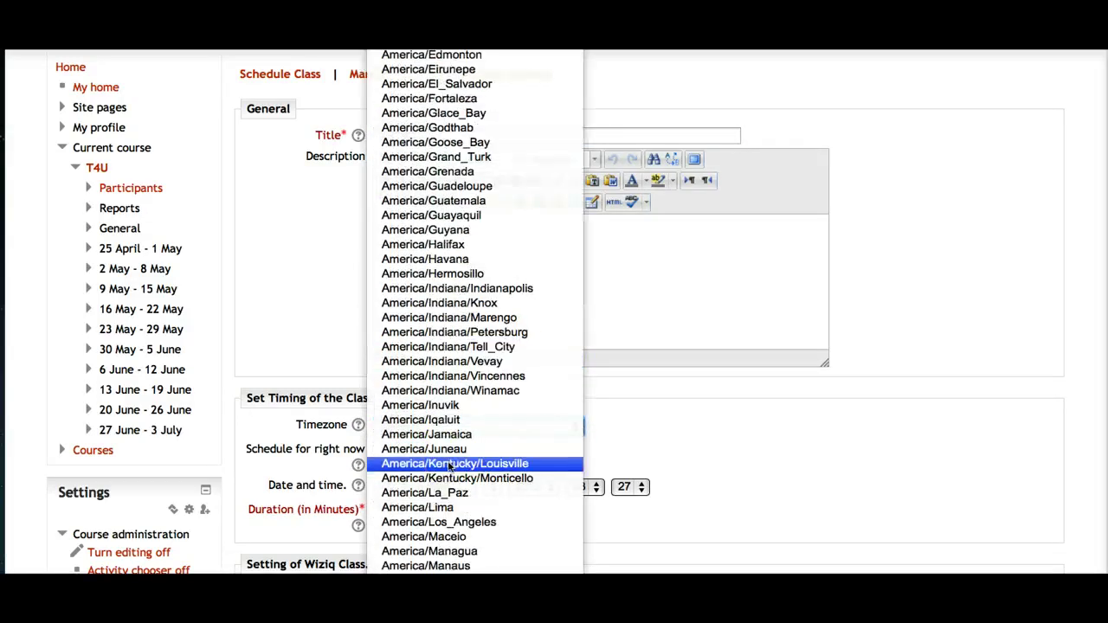
scroll(449, 467, "down", 2)
scroll(425, 449, "down", 5)
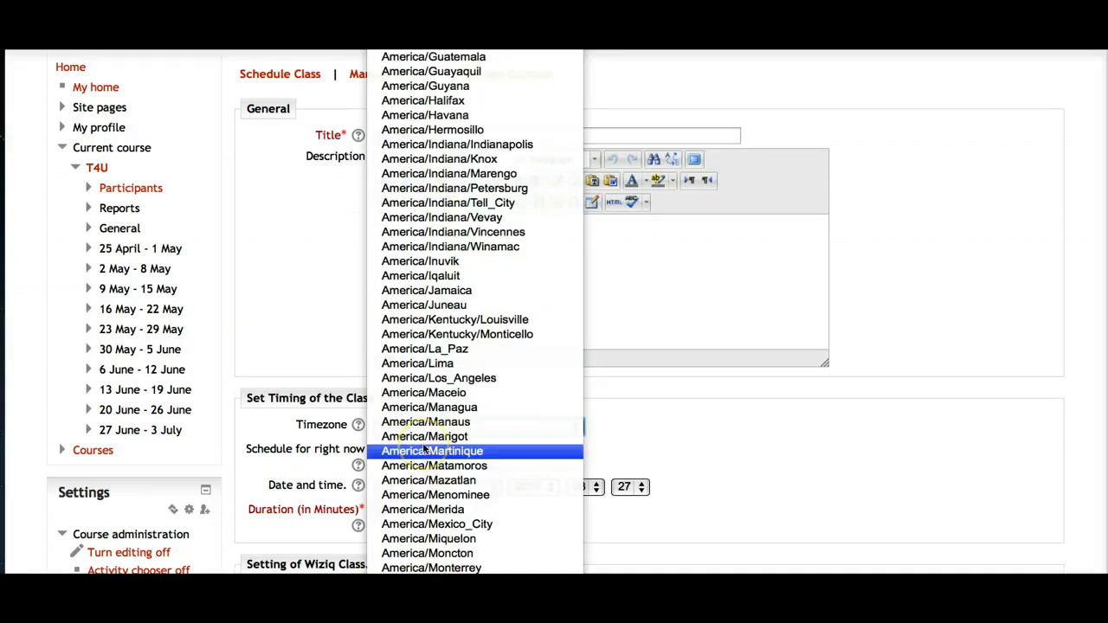
scroll(425, 449, "down", 5)
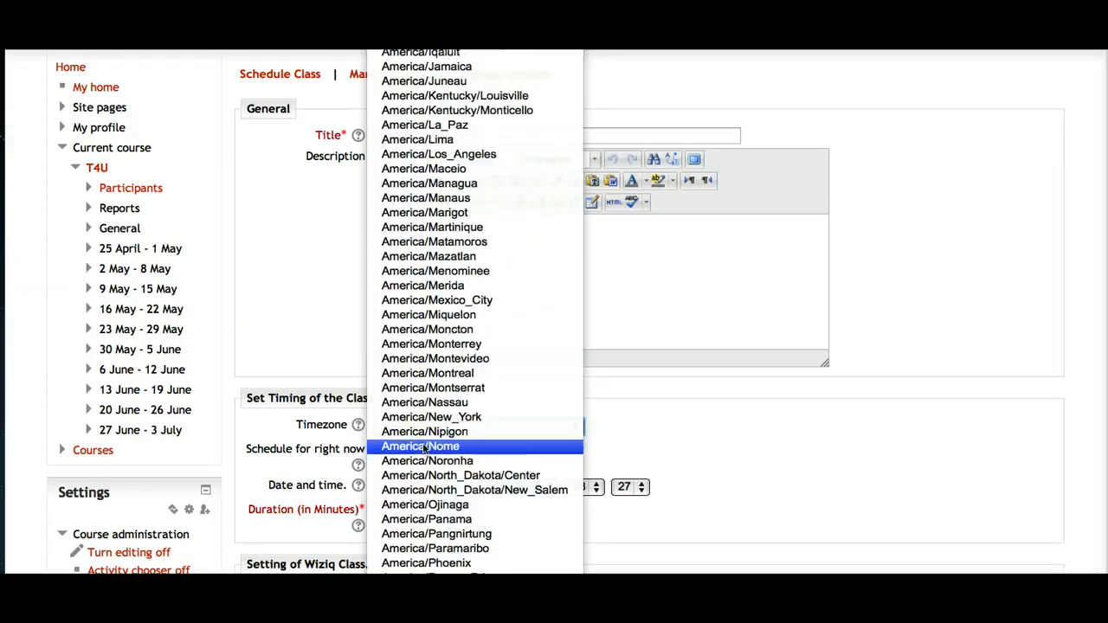
scroll(425, 449, "down", 9)
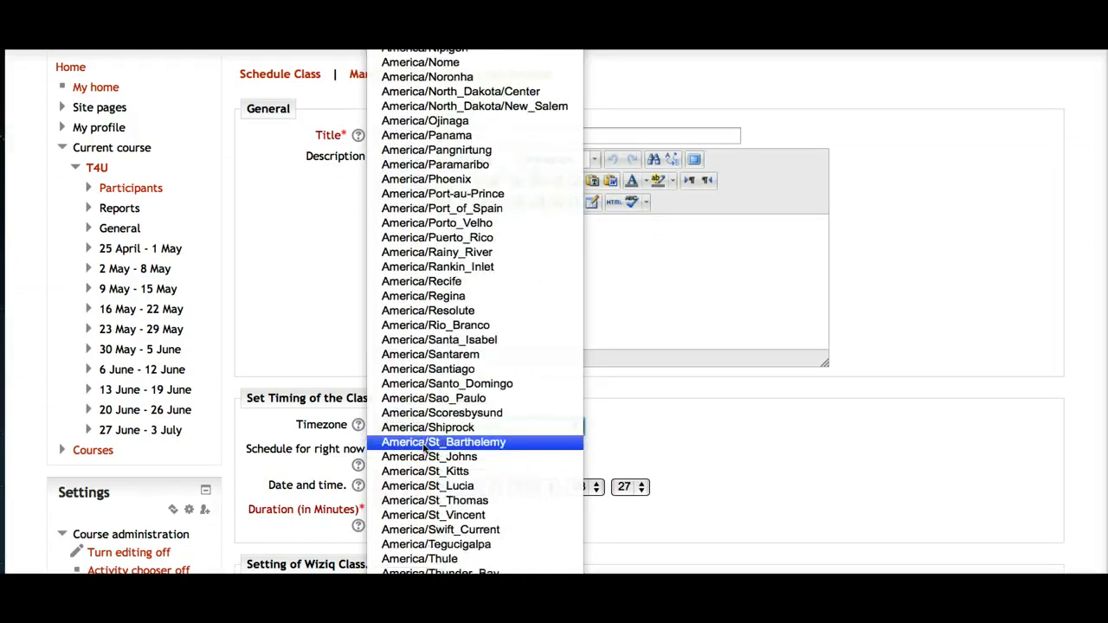
scroll(429, 520, "down", 1)
left_click(467, 520)
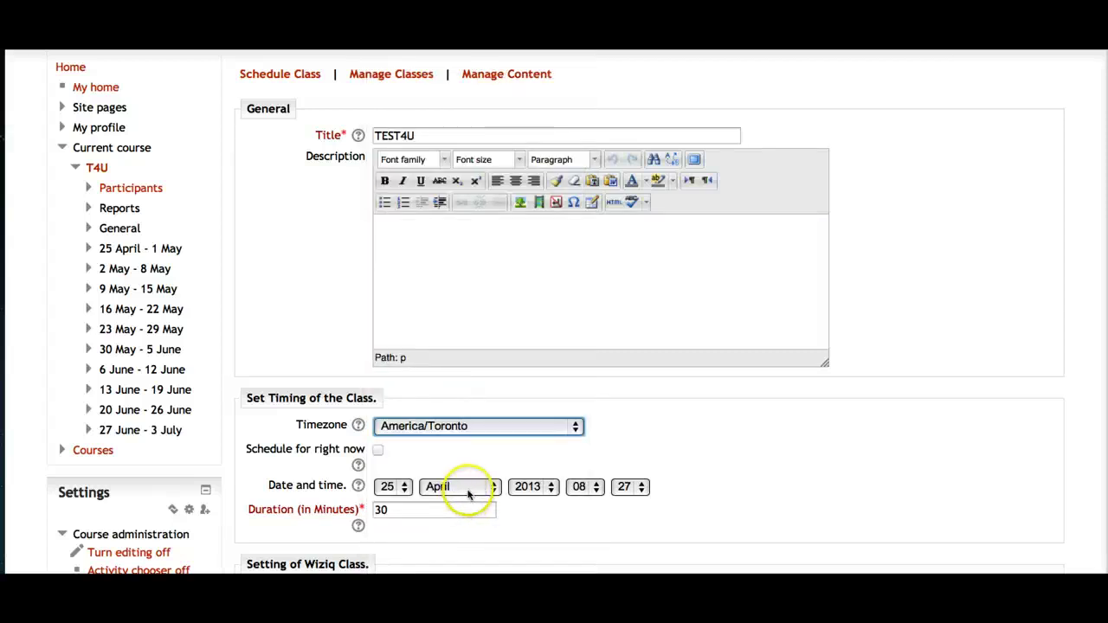
- Schedule the live class for right now and keep its duration at 30 minutes
left_click(378, 451)
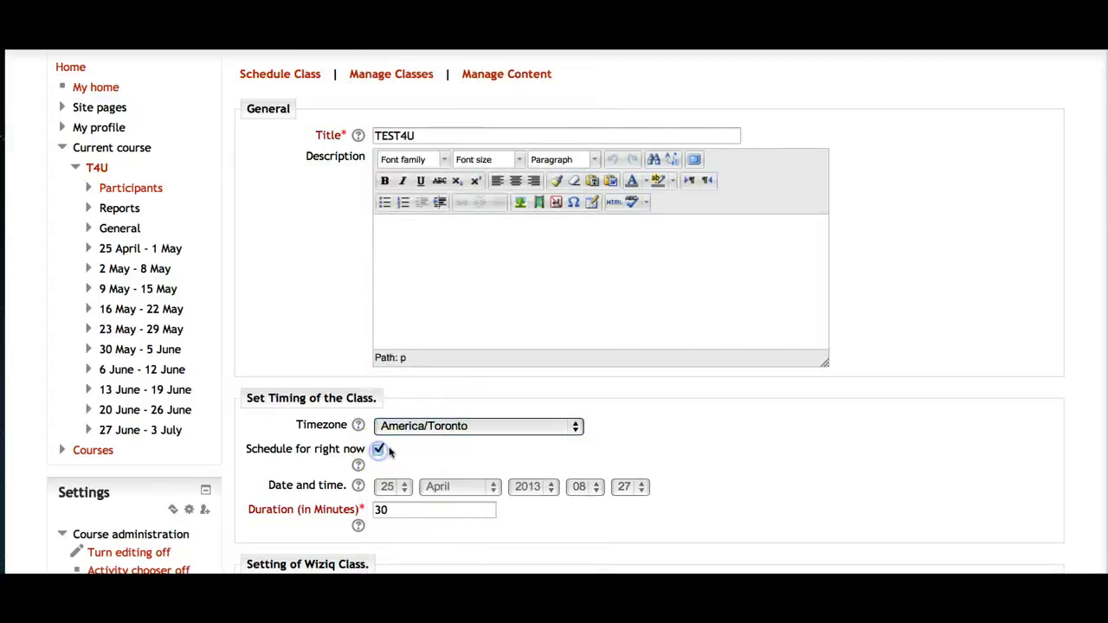
scroll(380, 464, "down", 2)
left_click(401, 459)
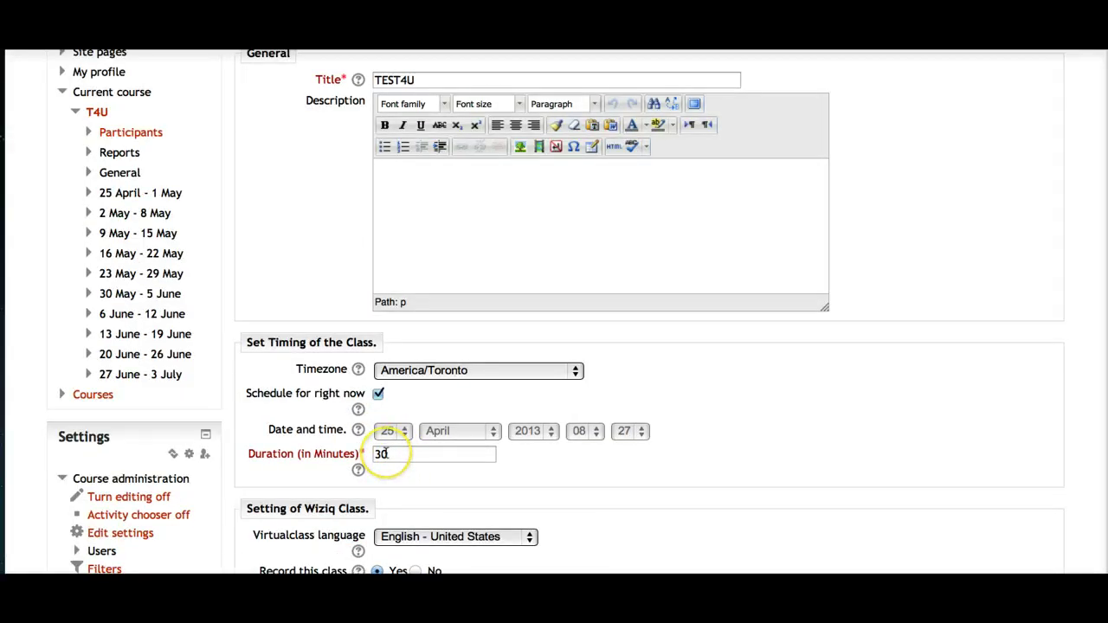
- Read the help for the option to record the class and close it
scroll(386, 454, "down", 5)
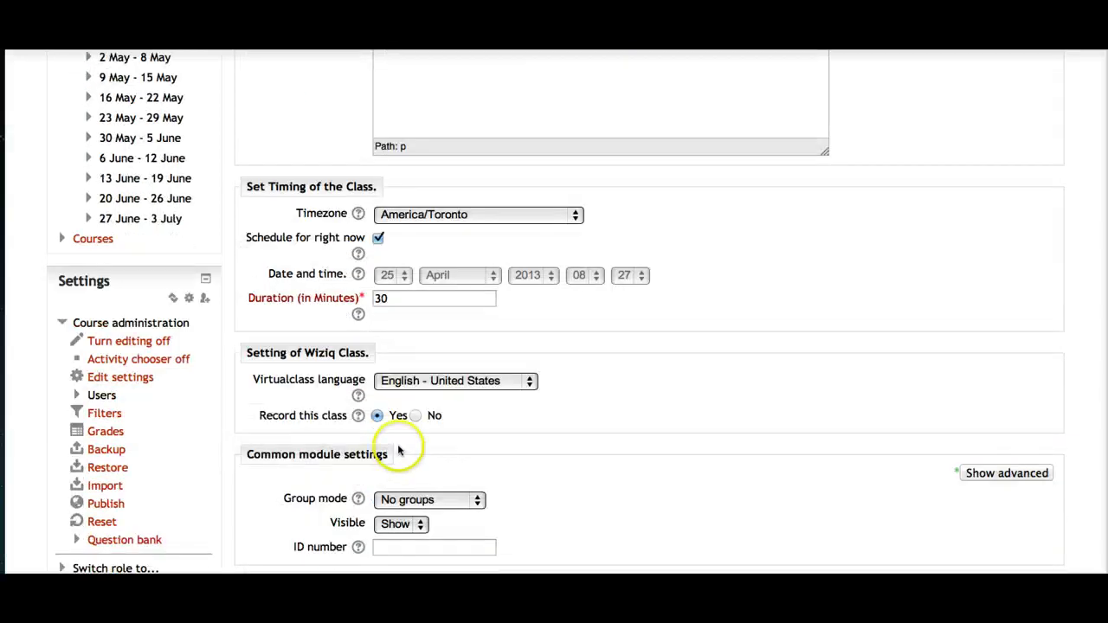
left_click(357, 416)
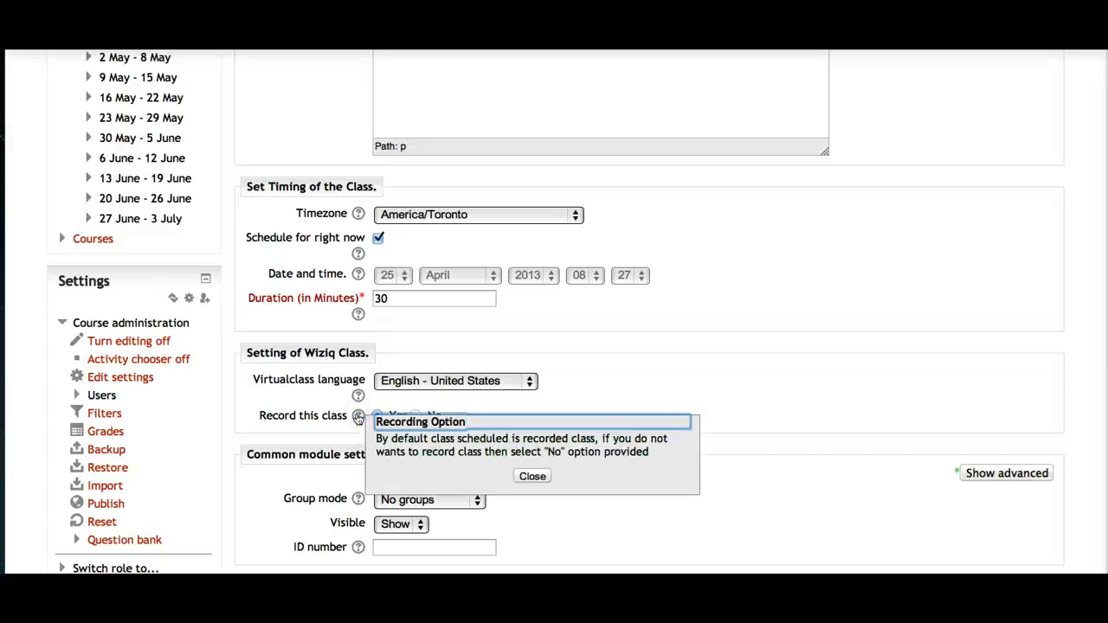
left_click(533, 476)
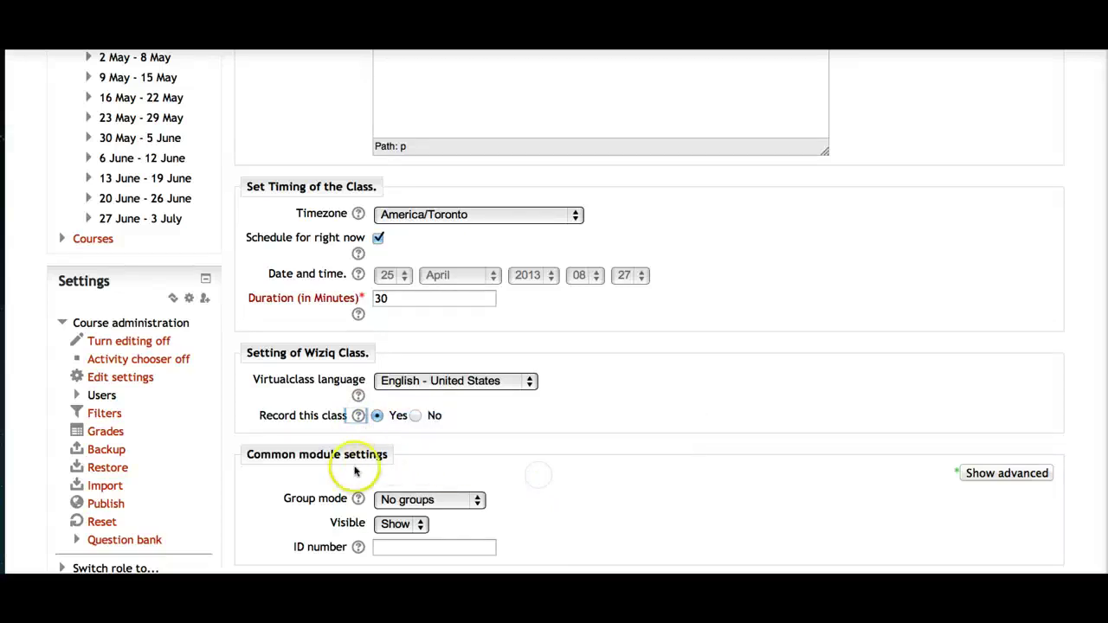
- Save the live class and display its details page
scroll(363, 467, "down", 2)
scroll(421, 450, "down", 4)
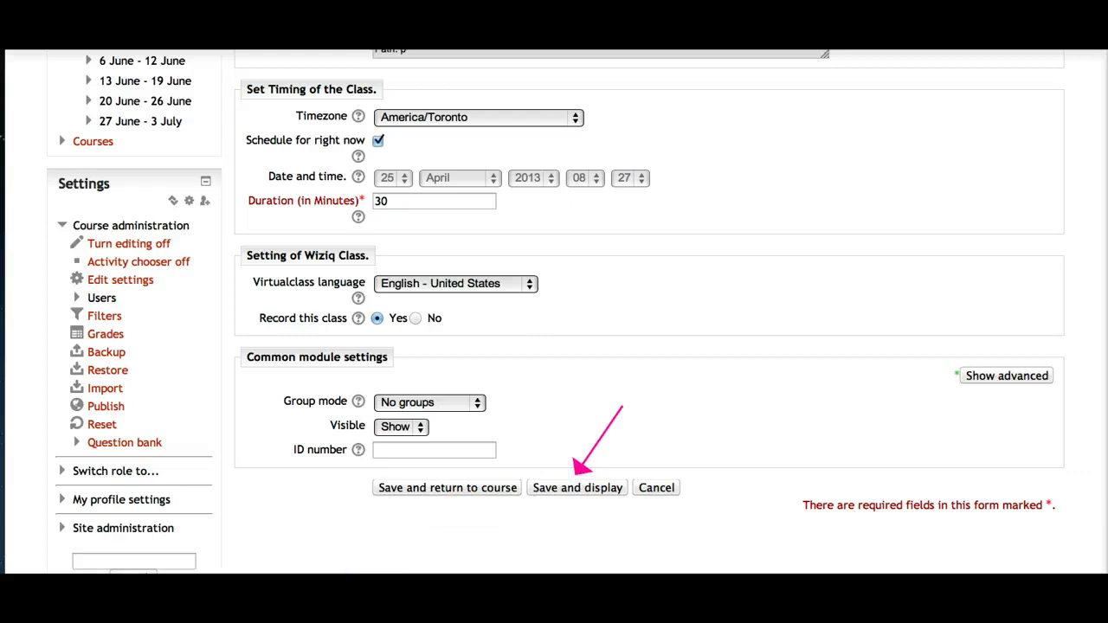
left_click(606, 489)
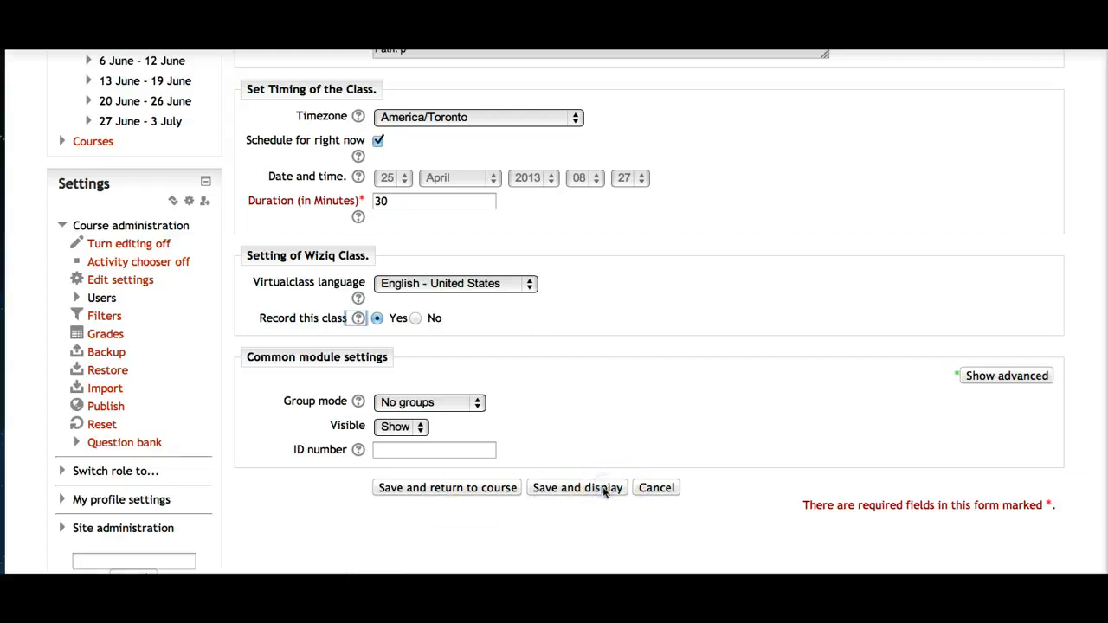
left_click(606, 489)
left_click(577, 517)
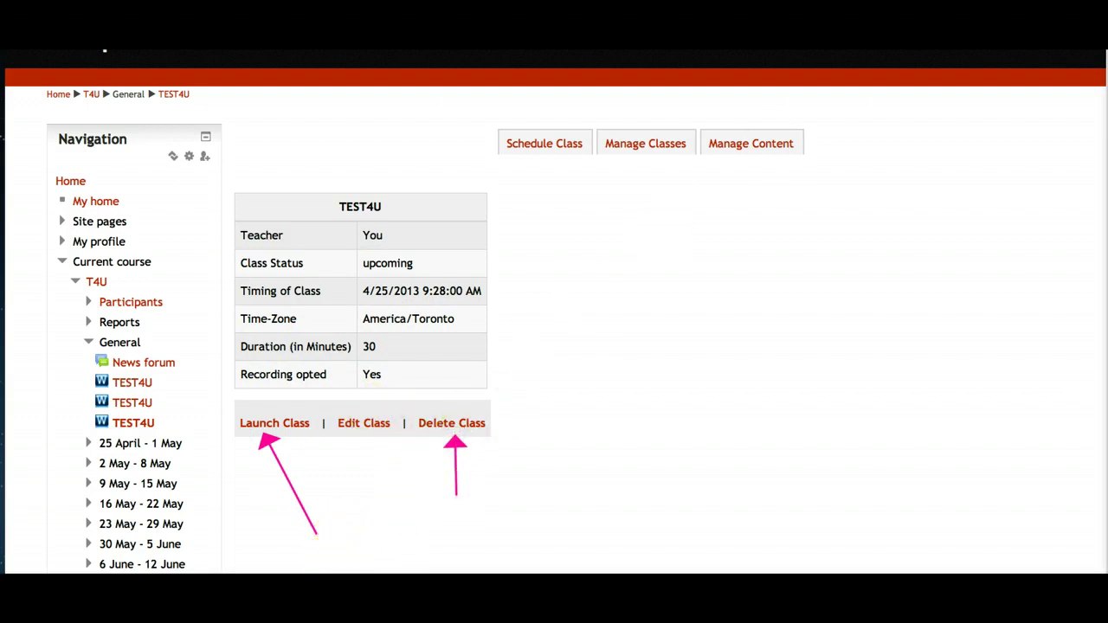
- Launch the TEST4U live class and start broadcasting webcam video in the virtual classroom
left_click(282, 430)
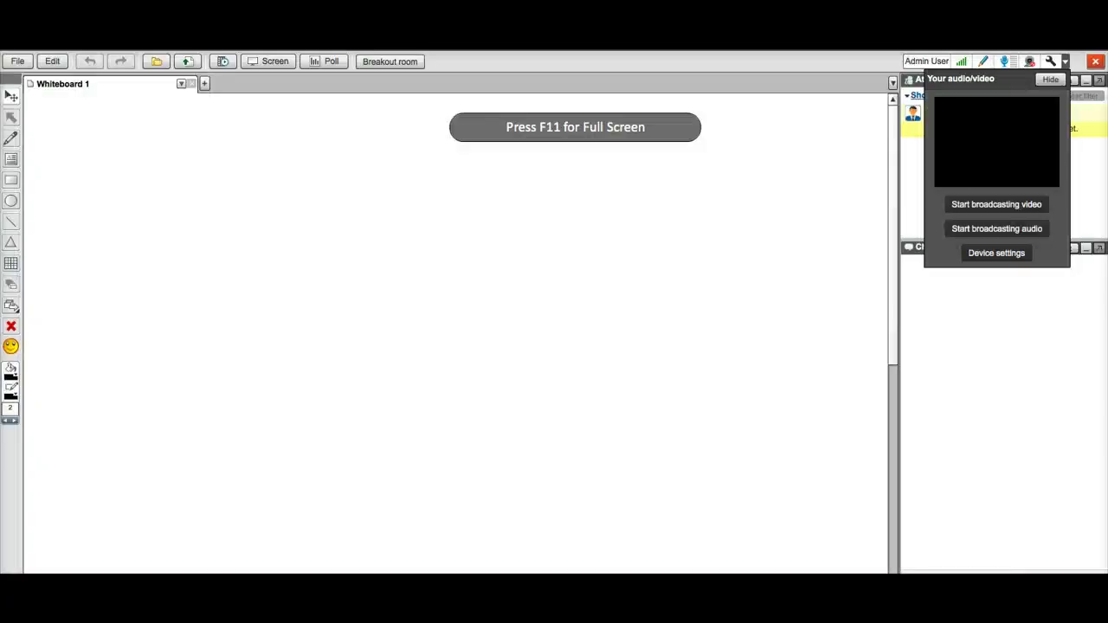
left_click(1031, 64)
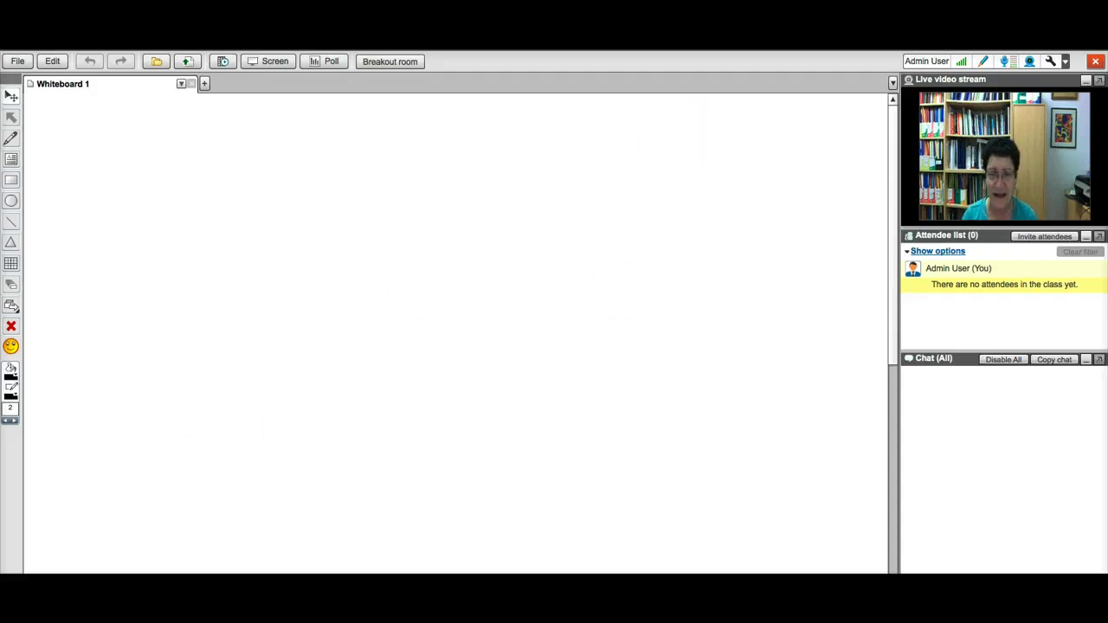
- End the live class and reopen the TEST4U class page in the course
left_click(1095, 65)
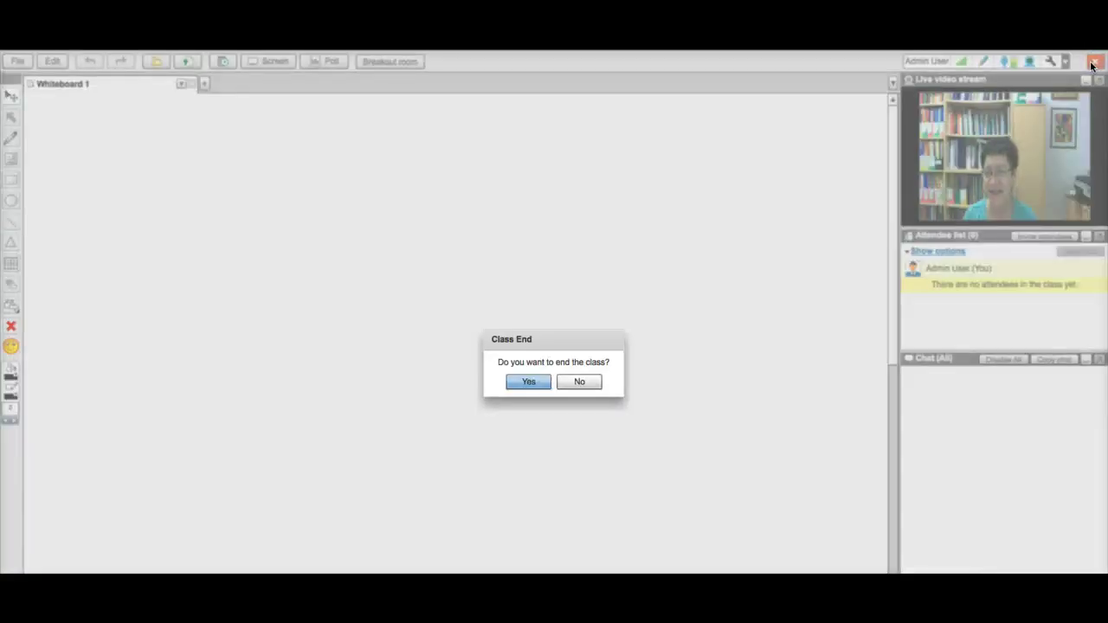
left_click(527, 380)
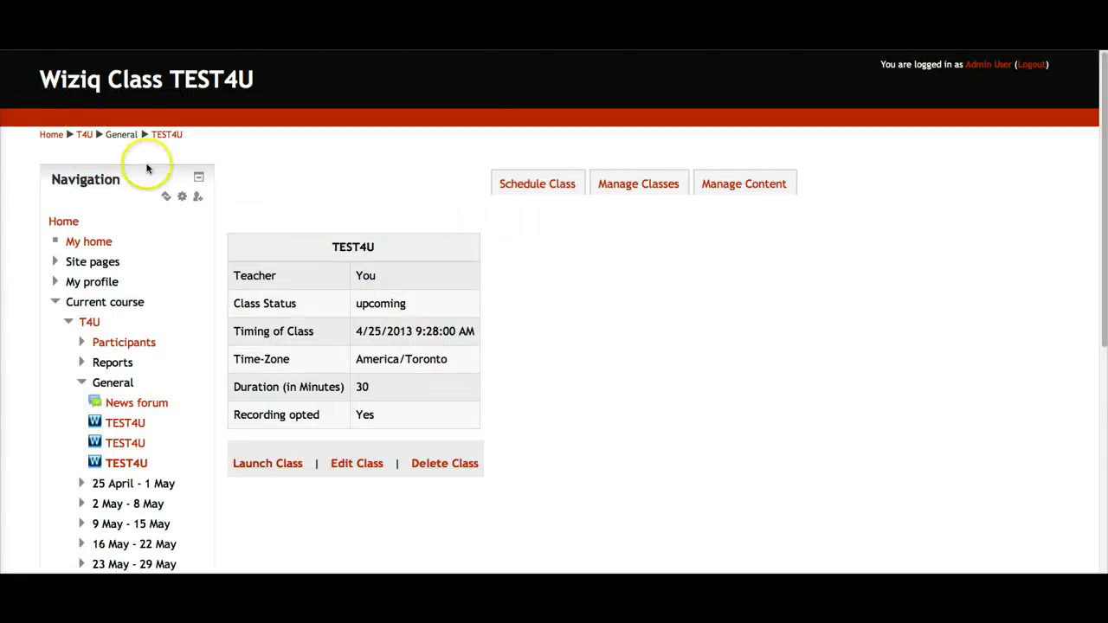
left_click(165, 136)
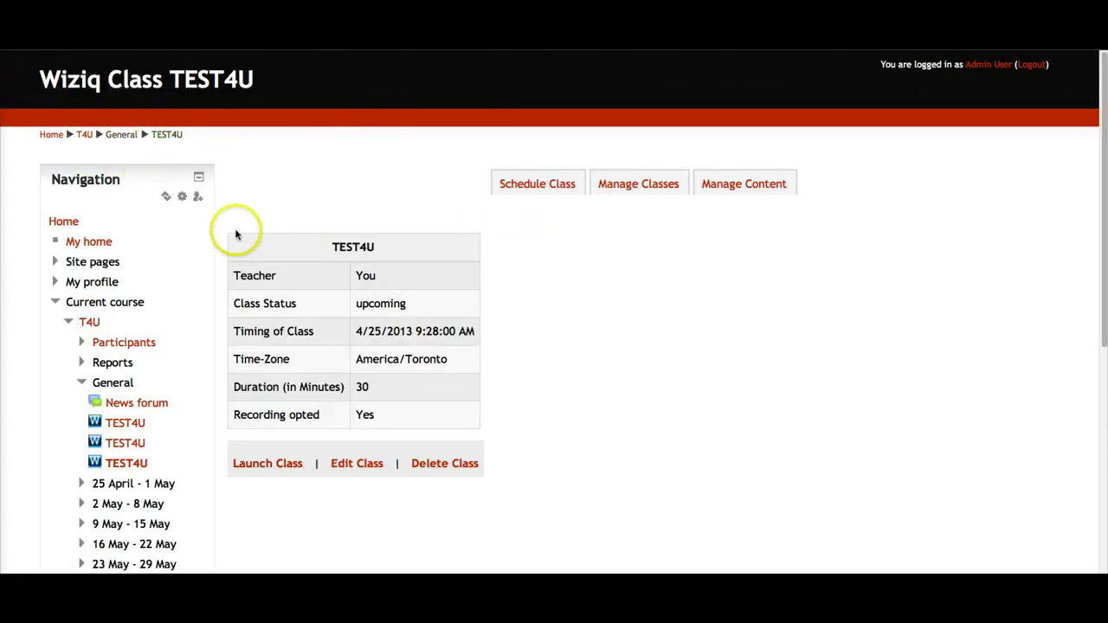